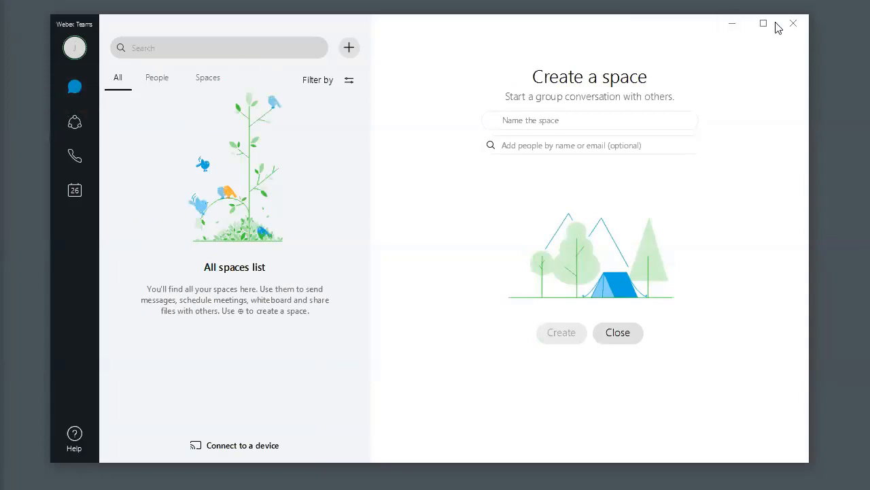
Minimize Webex Teams and open the REST API Getting Started page in the Webex developer documentation
left_click(731, 25)
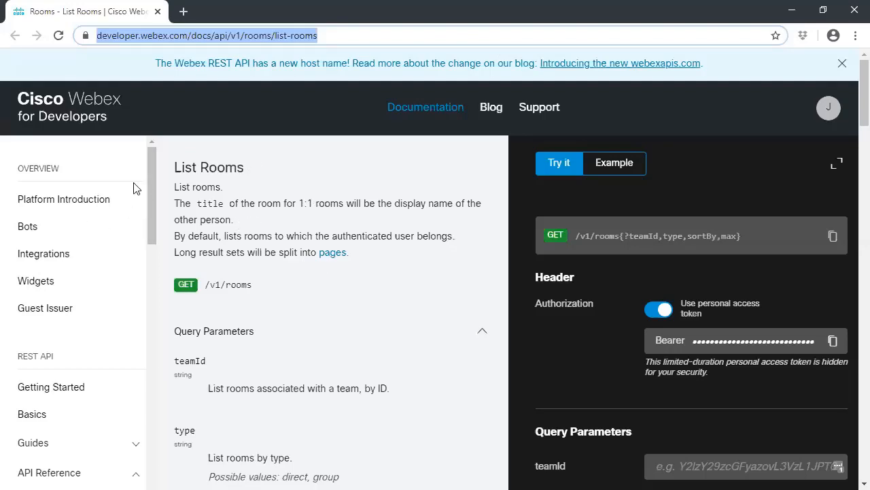
left_click(34, 355)
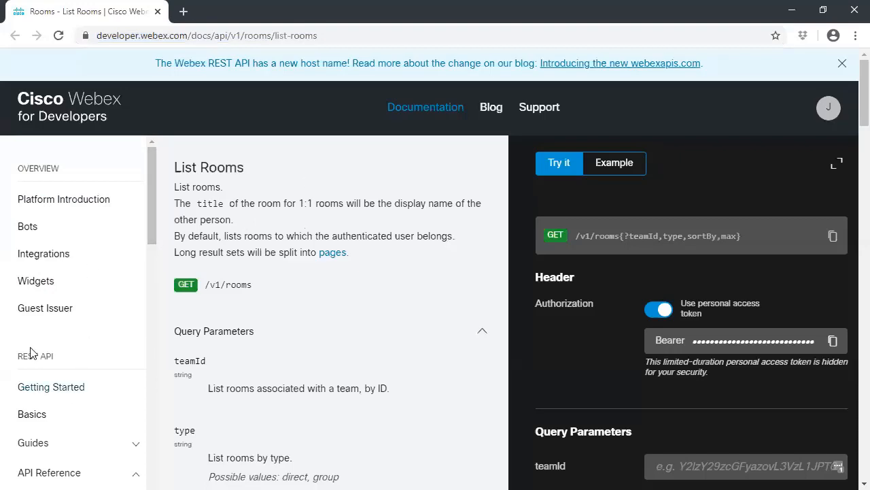
left_click(423, 110)
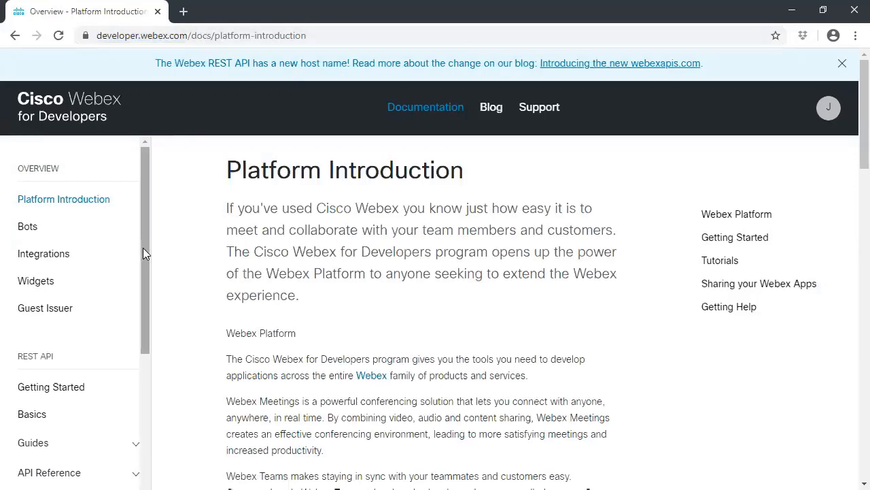
left_click_drag(142, 252, 161, 307)
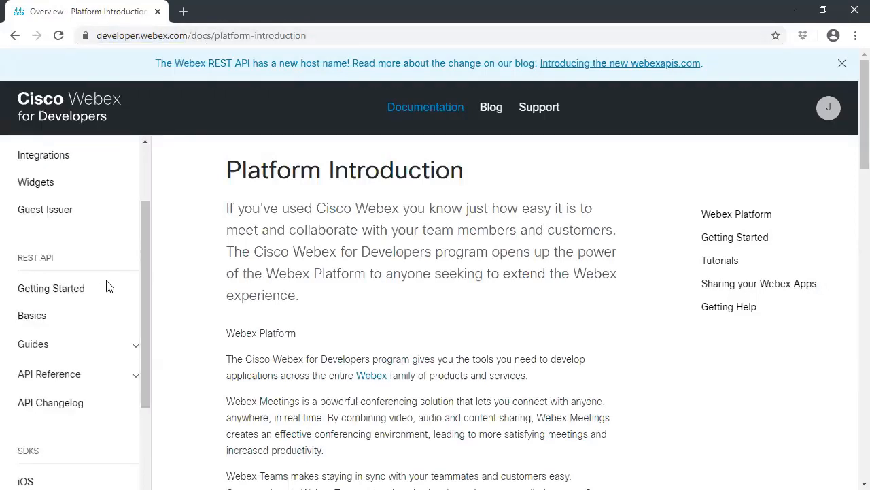
scroll(109, 292, "up", 3)
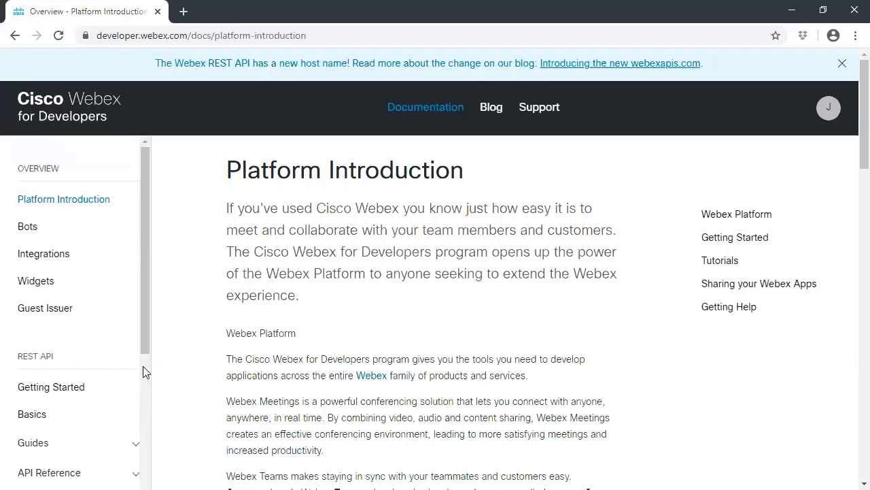
scroll(170, 344, "down", 3)
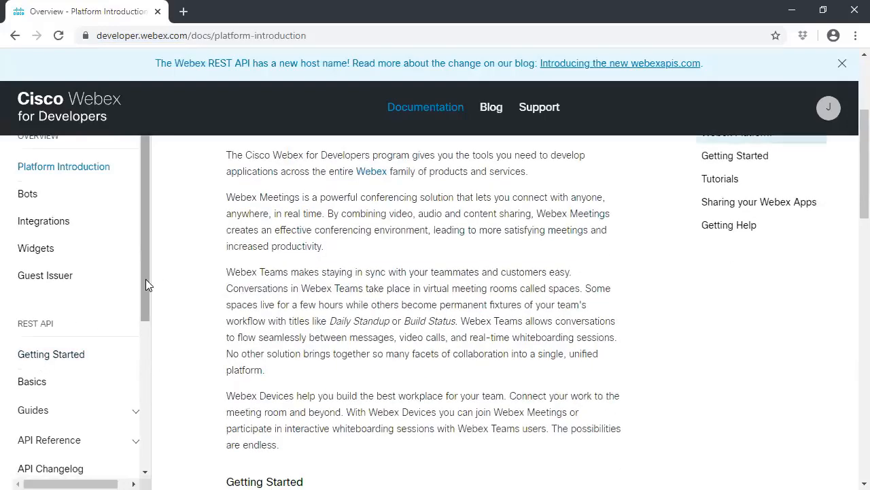
left_click_drag(146, 279, 148, 336)
left_click(43, 252)
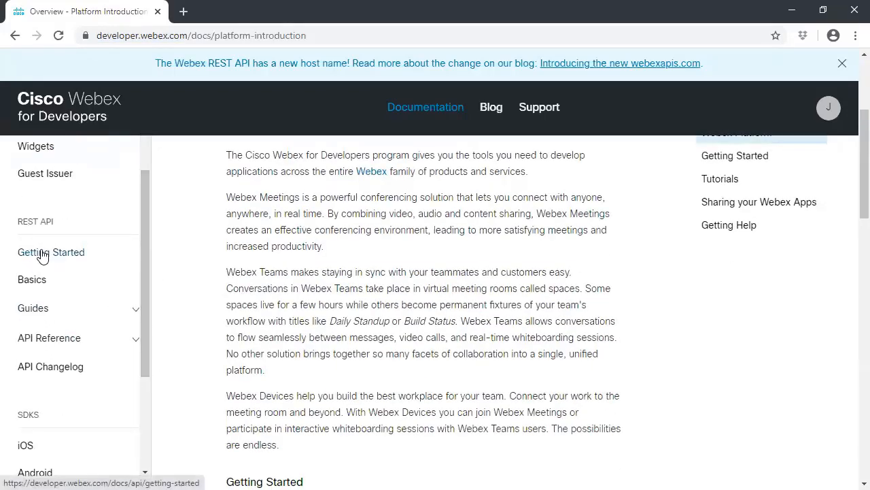
Find the Your Personal Access Token section on the Getting Started page and highlight its heading
scroll(474, 297, "down", 2)
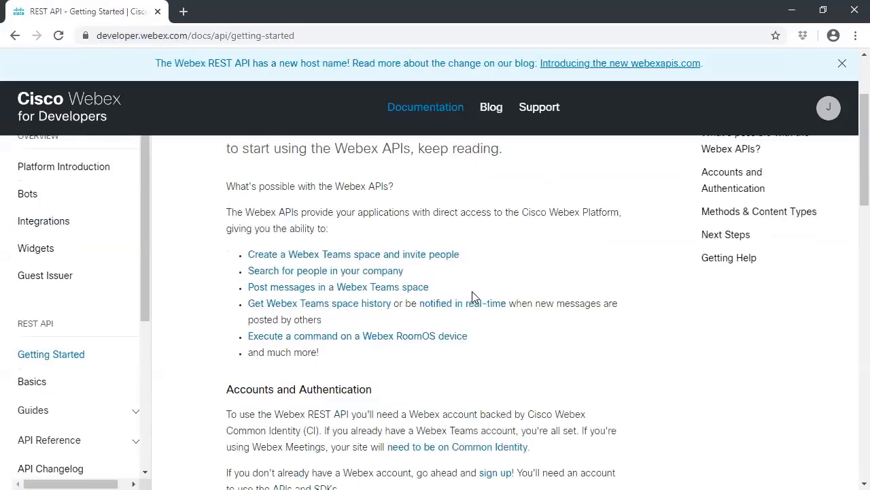
scroll(474, 297, "down", 5)
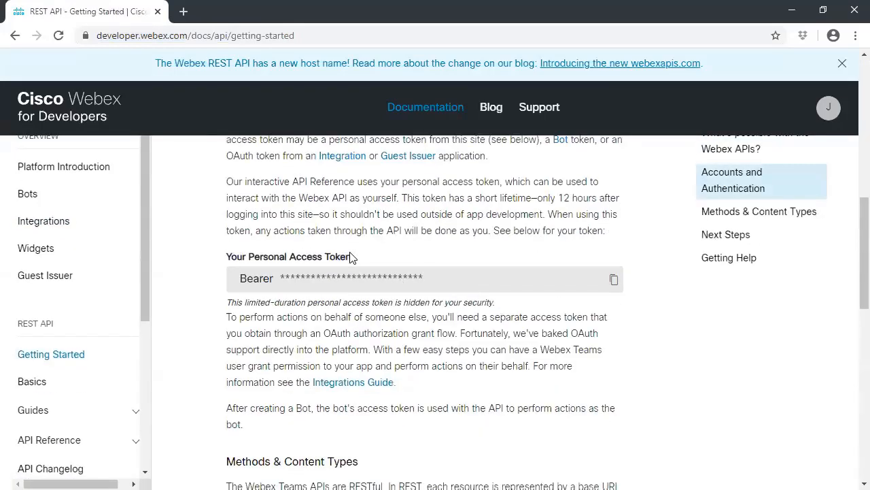
left_click_drag(350, 256, 235, 256)
left_click(234, 257)
Dismiss the new host name banner and copy the personal access token, accepting the Copy Token notice
scroll(658, 274, "up", 10)
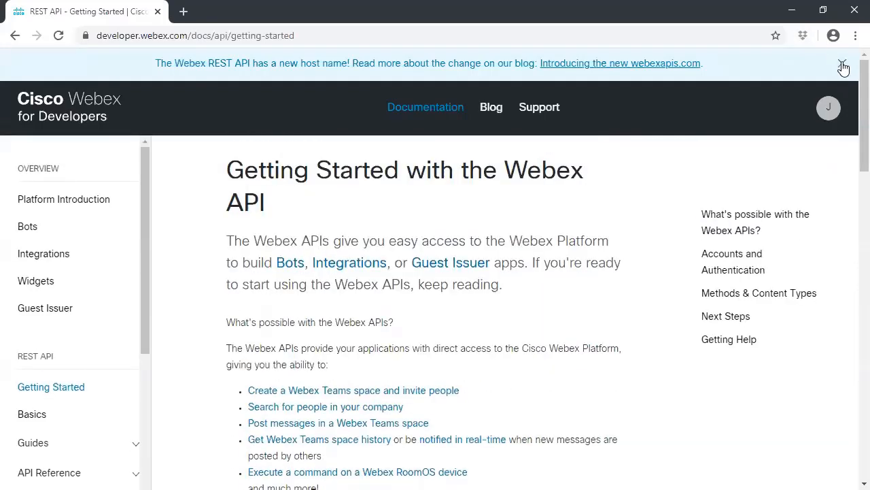
left_click(844, 66)
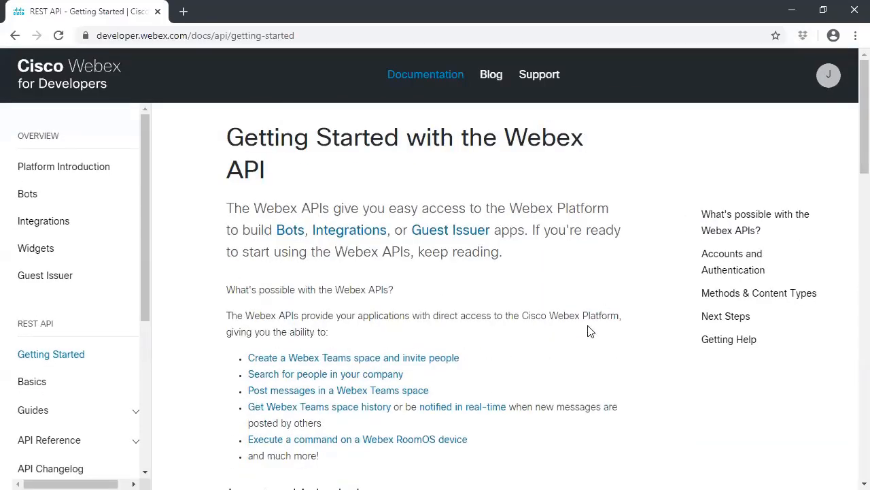
scroll(589, 331, "down", 9)
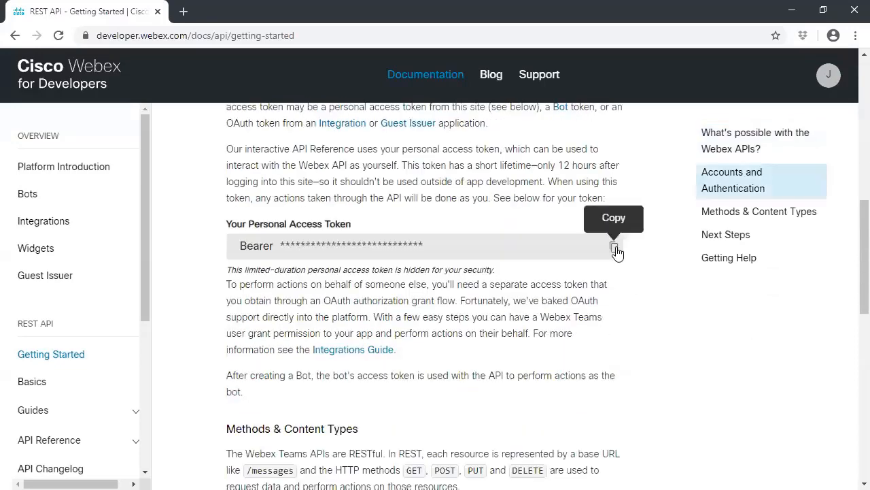
left_click(615, 248)
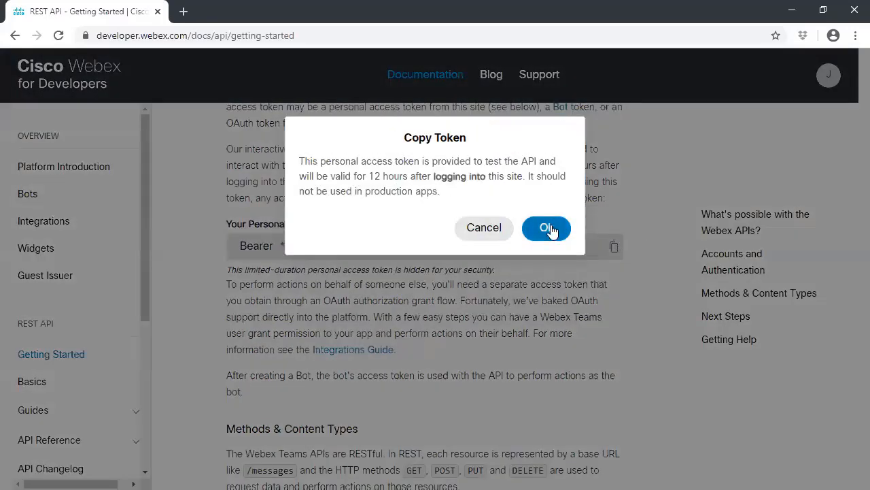
left_click(550, 228)
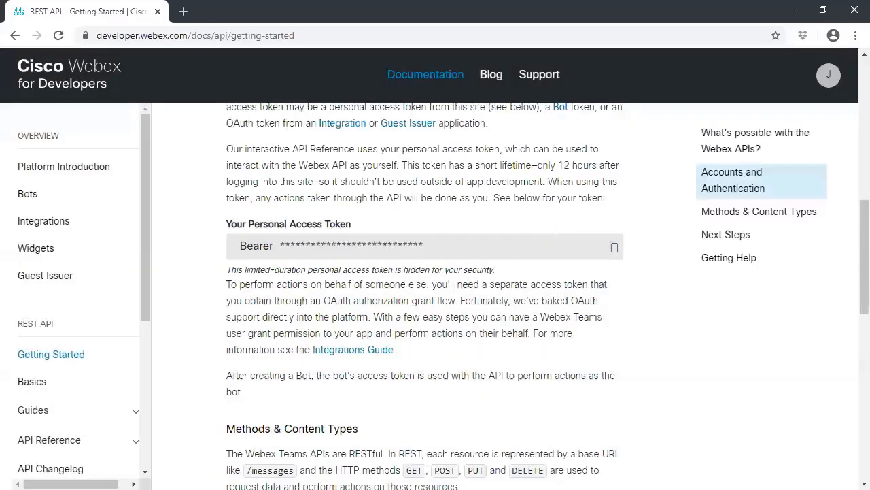
Switch to EditPad Lite, paste the personal access token into the blank document, and close that document without saving
key("alt+Tab")
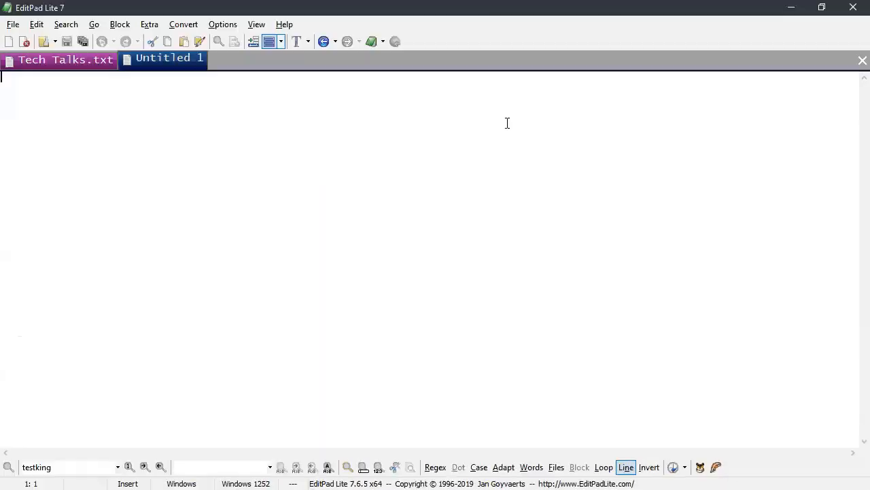
key("ctrl+v")
left_click_drag(590, 75, 1, 76)
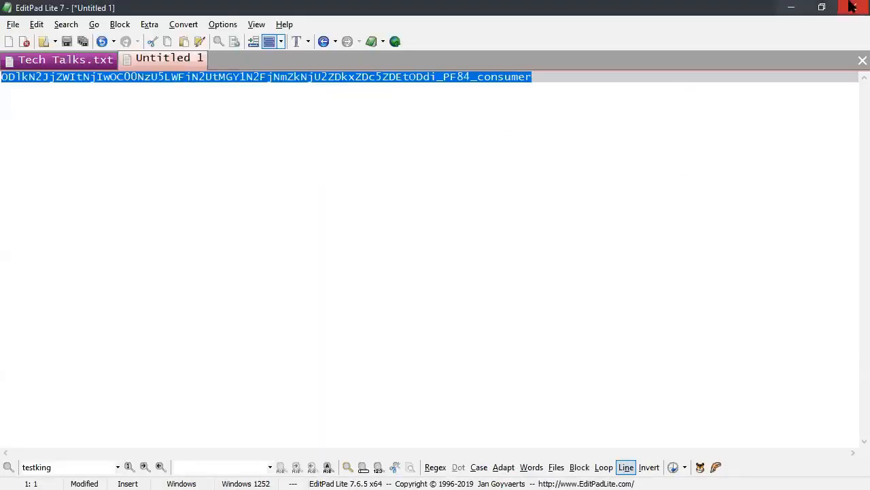
right_click(144, 62)
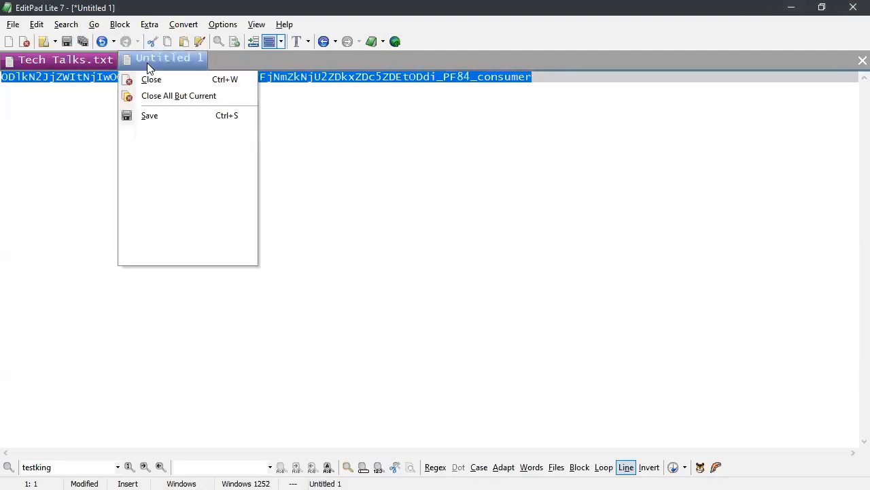
left_click(148, 77)
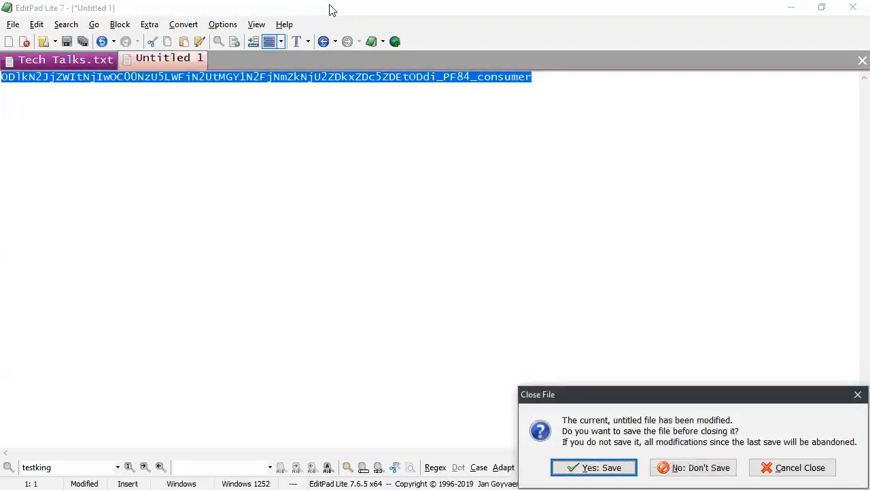
left_click(732, 468)
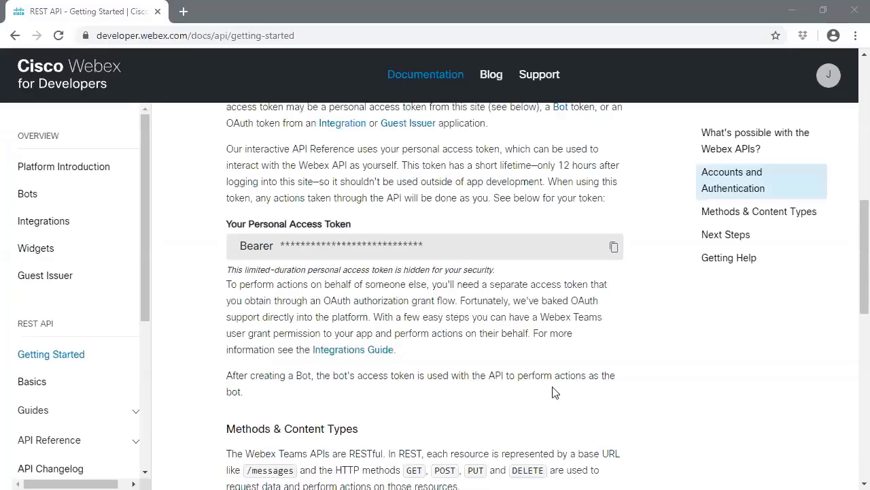
Look through the rest of the Getting Started page, and review the pagination section of the REST API Basics page
left_click(548, 342)
scroll(548, 342, "down", 4)
scroll(524, 336, "up", 1)
scroll(524, 336, "up", 1)
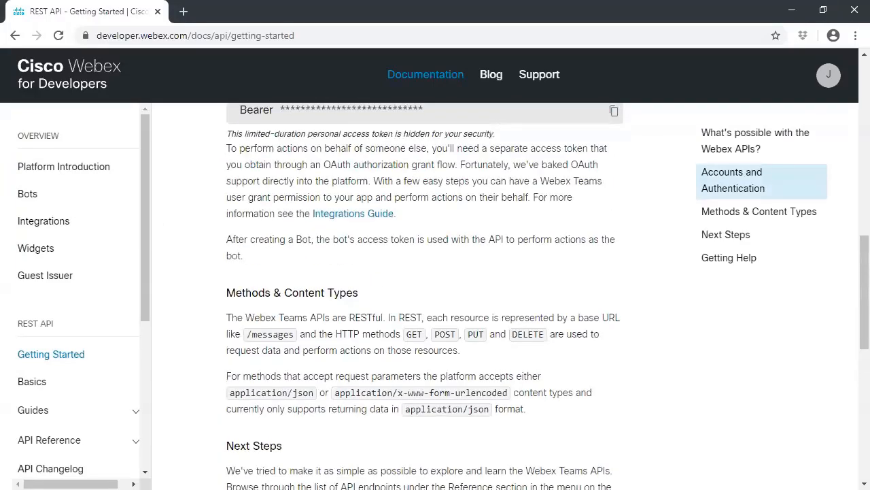
scroll(61, 333, "down", 3)
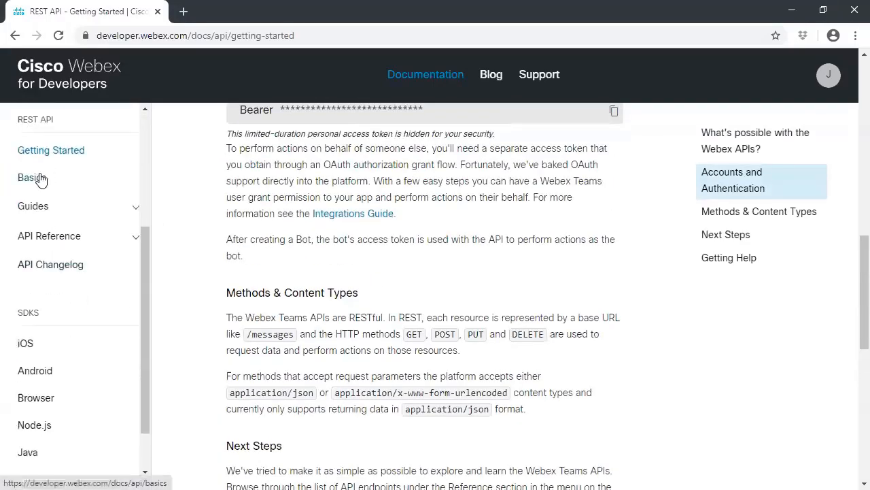
left_click(39, 178)
scroll(323, 248, "down", 5)
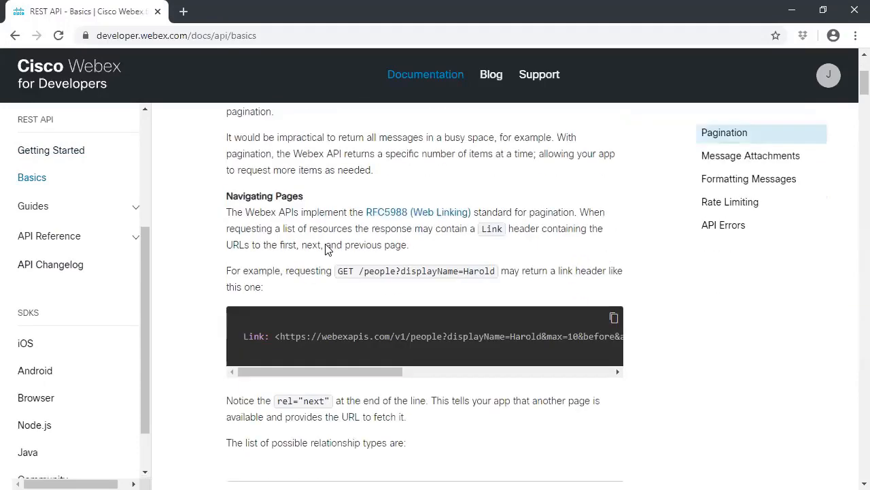
scroll(327, 243, "down", 2)
scroll(318, 264, "down", 1)
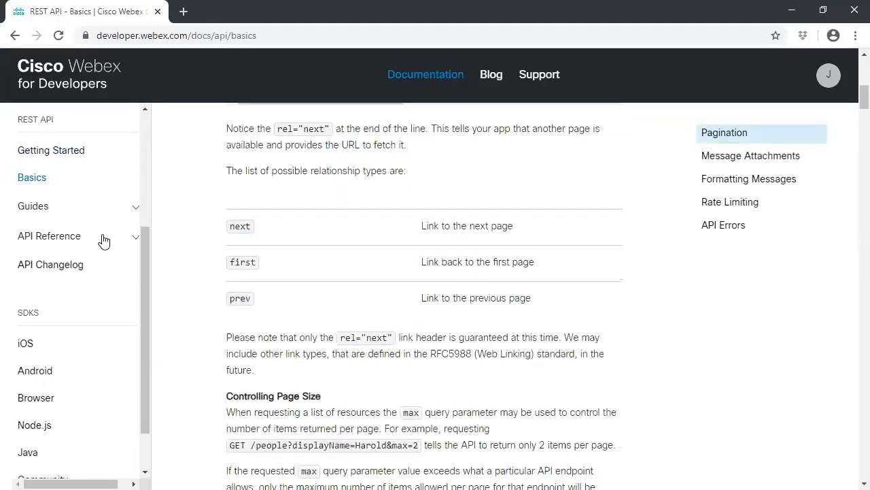
Expand the API Reference and open the Devices page to review its list of methods
left_click(41, 239)
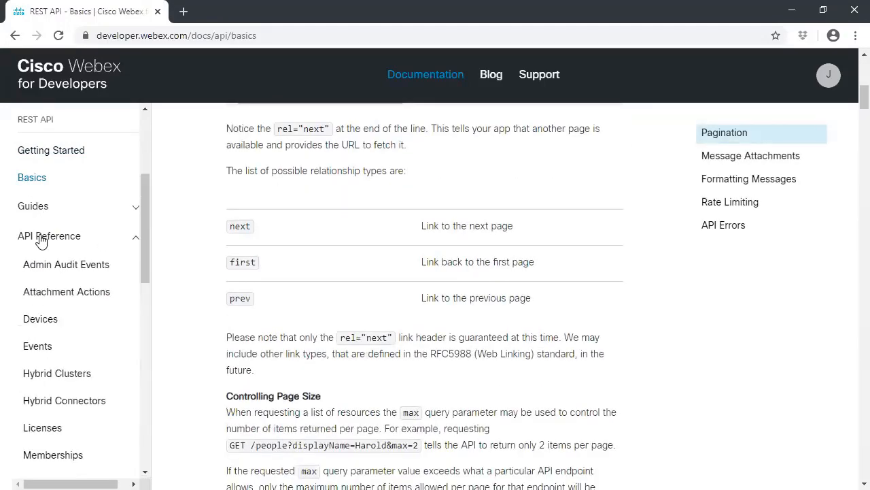
scroll(21, 232, "down", 2)
scroll(21, 233, "up", 1)
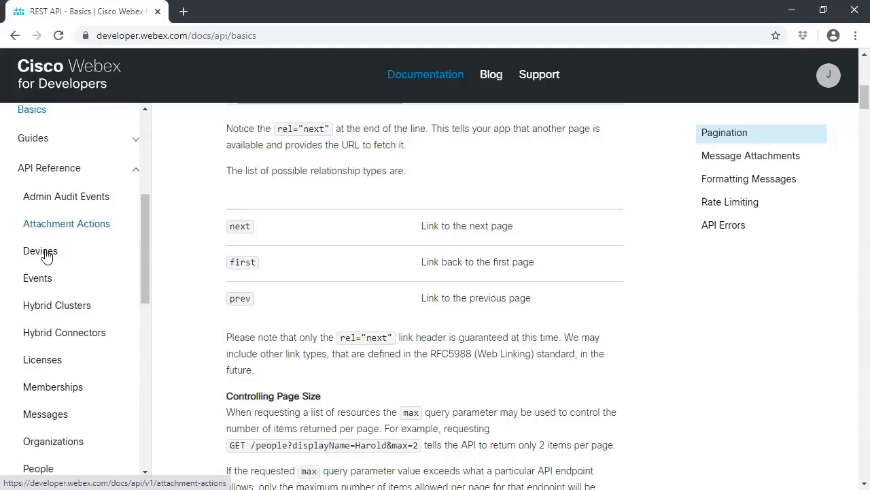
left_click(42, 257)
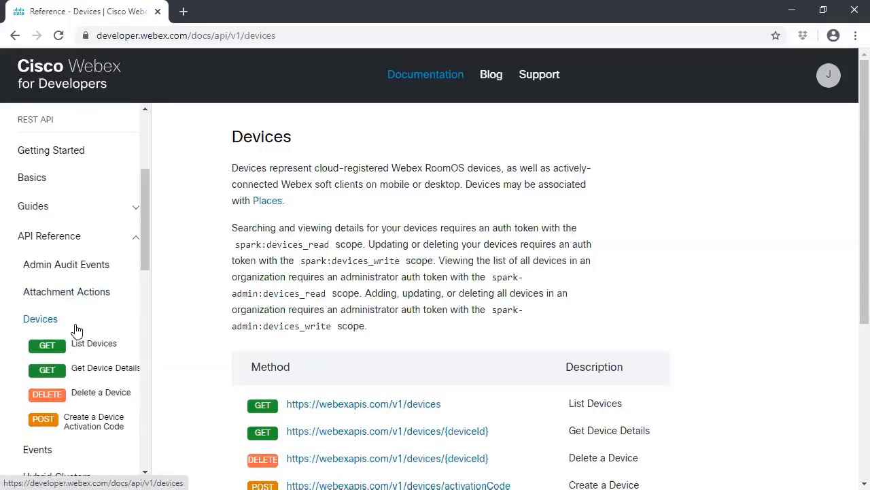
scroll(853, 354, "down", 5)
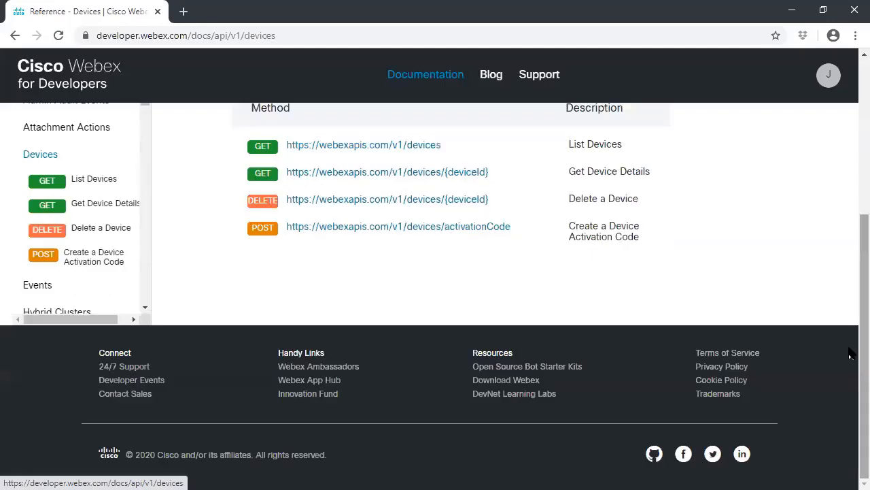
scroll(850, 111, "up", 4)
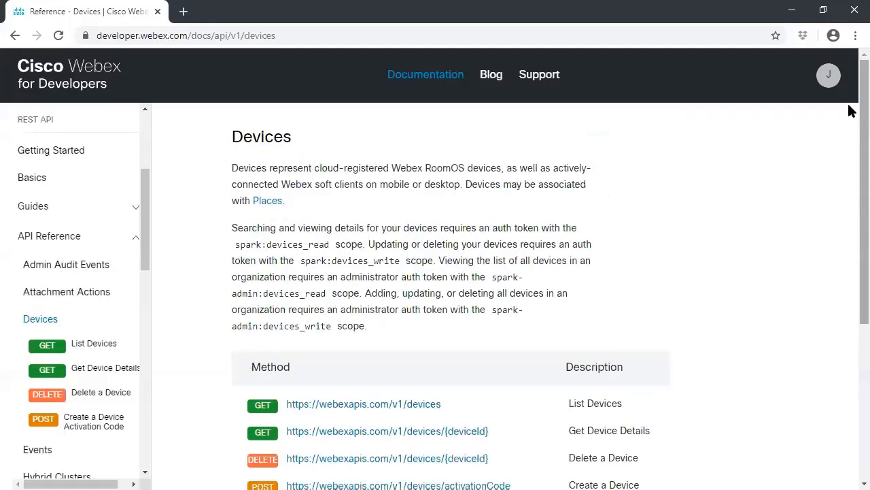
In annotation mode, box the Devices entry, the REST API heading, and the List Devices GET URL with its description
key("ctrl+2")
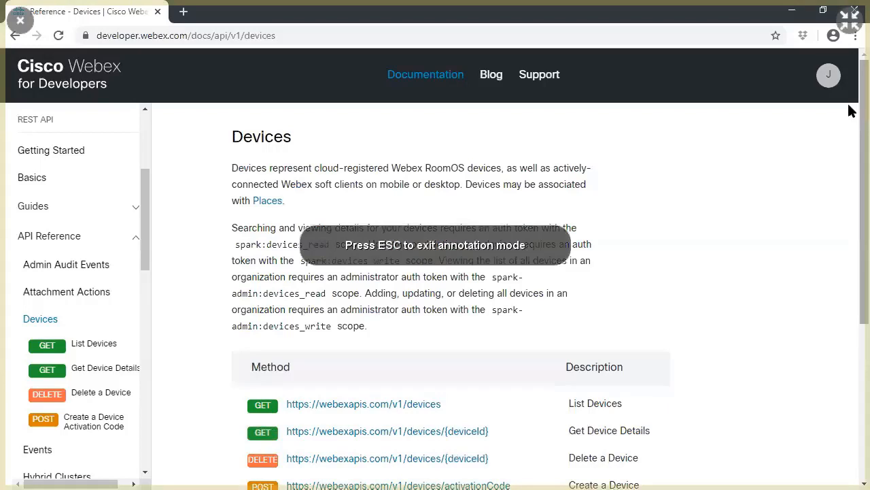
left_click_drag(11, 302, 74, 336)
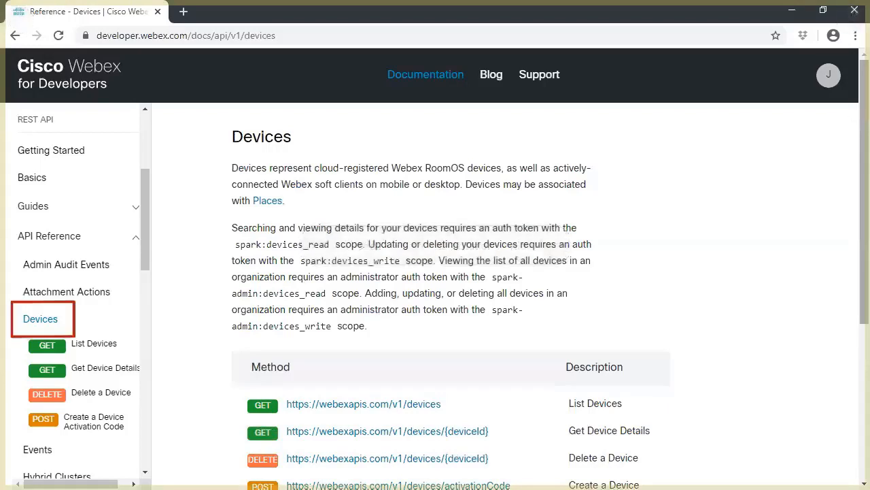
left_click_drag(2, 104, 82, 132)
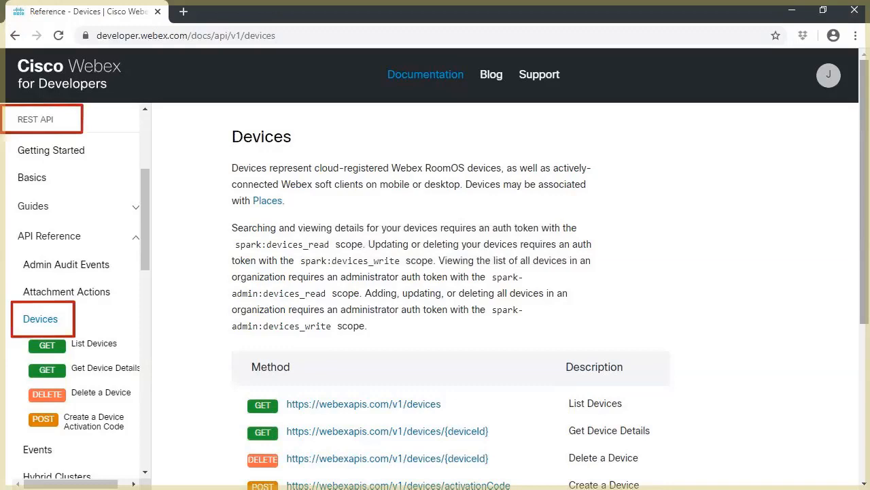
left_click_drag(13, 223, 91, 249)
key("ctrl+z")
left_click_drag(236, 390, 456, 421)
left_click_drag(550, 393, 625, 408)
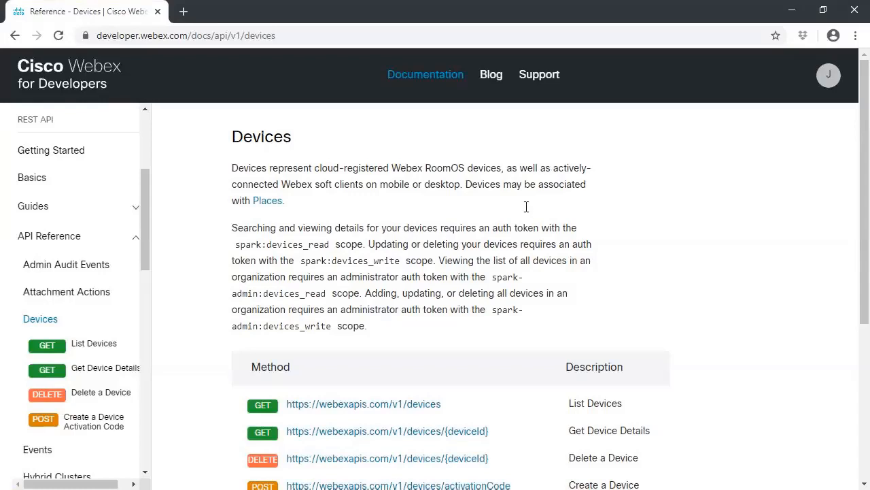
In annotation mode, box the DELETE method label in the Devices methods table
scroll(503, 232, "down", 2)
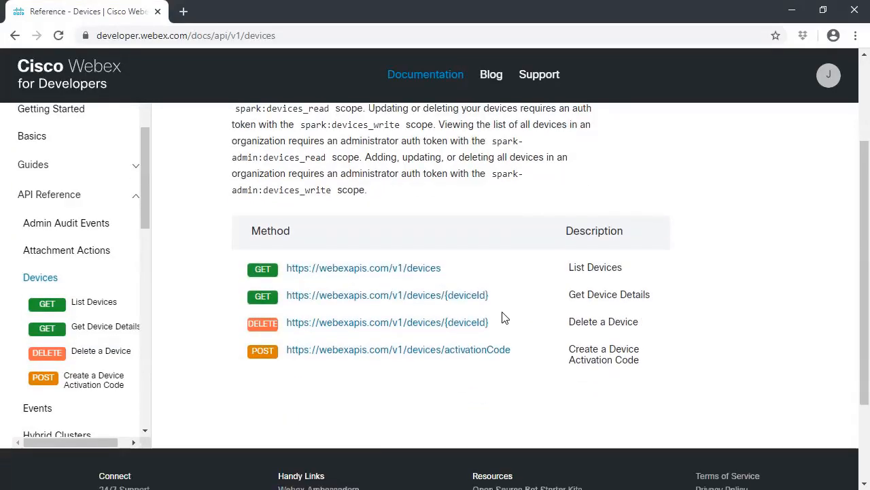
key("ctrl+2")
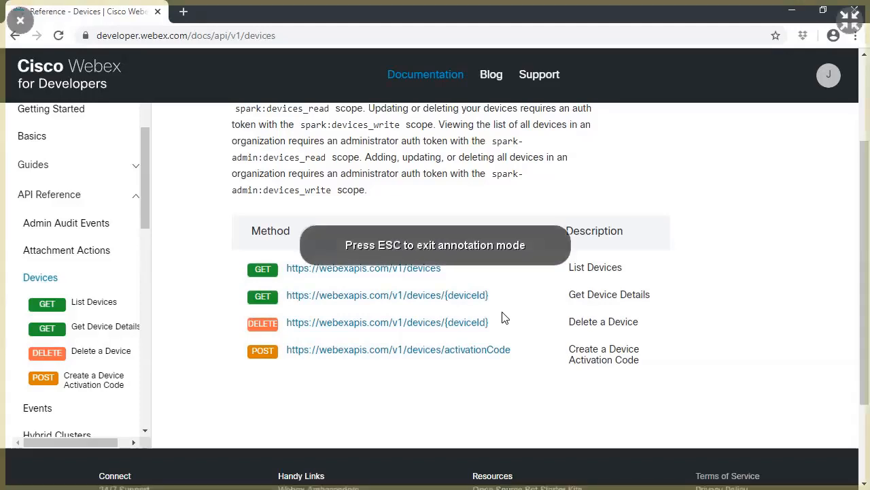
left_click_drag(243, 310, 283, 335)
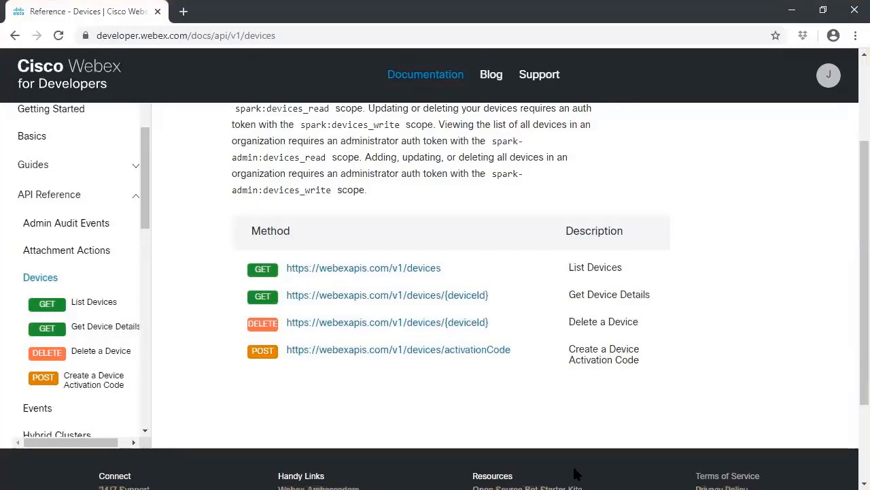
Open the People page of the API Reference and review its table of methods
scroll(75, 299, "down", 4)
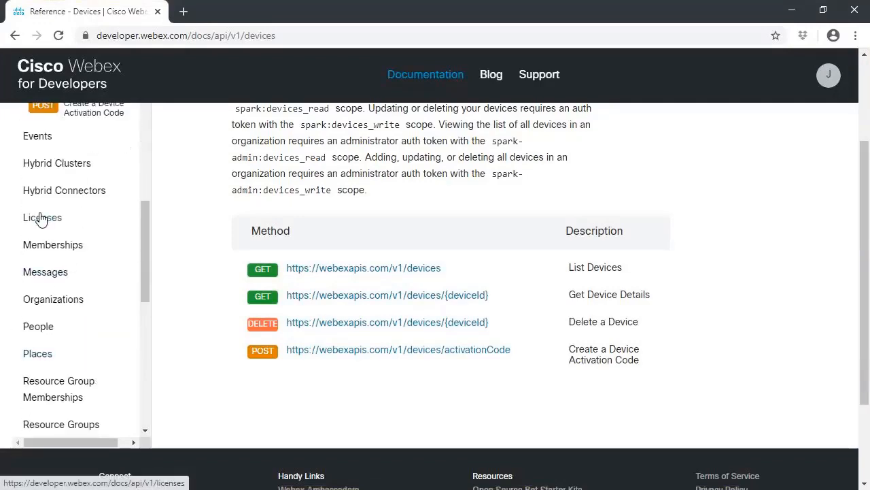
left_click(45, 330)
scroll(300, 327, "down", 2)
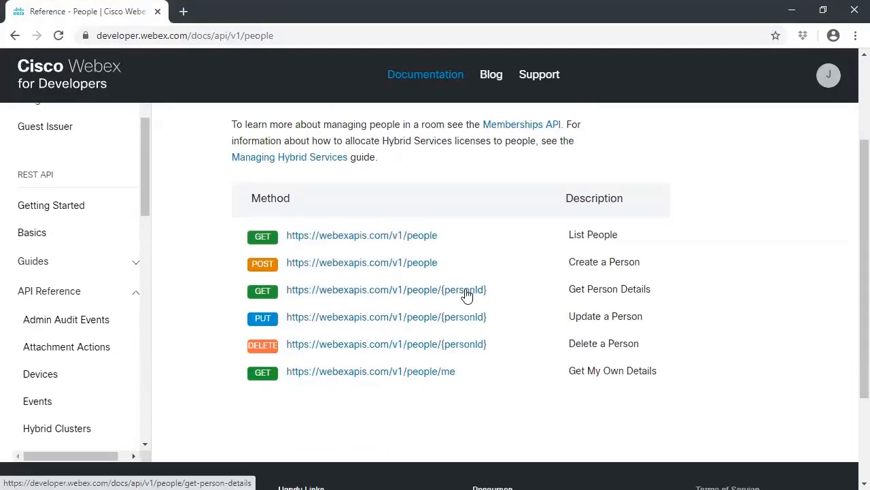
key("ctrl+2")
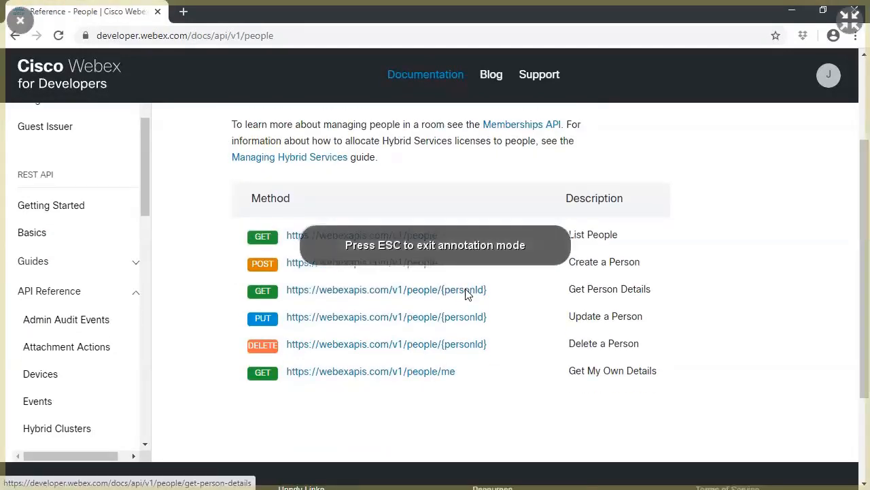
left_click_drag(560, 240, 633, 240)
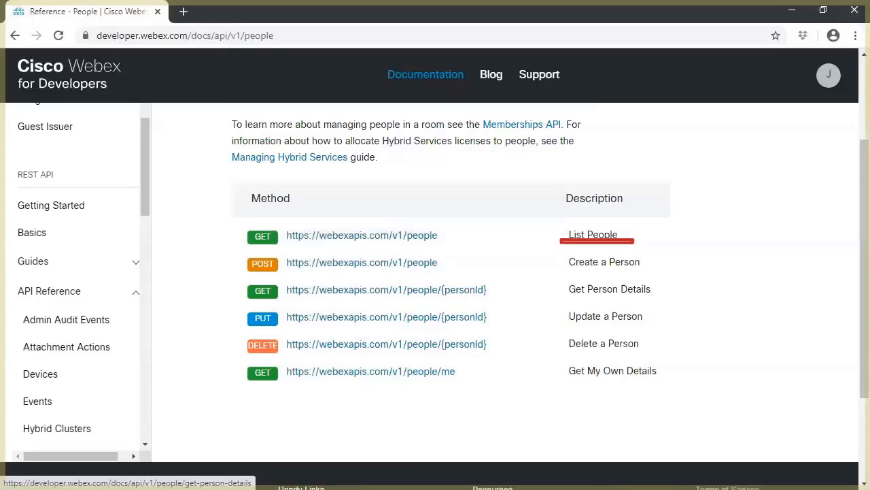
left_click_drag(244, 250, 449, 248)
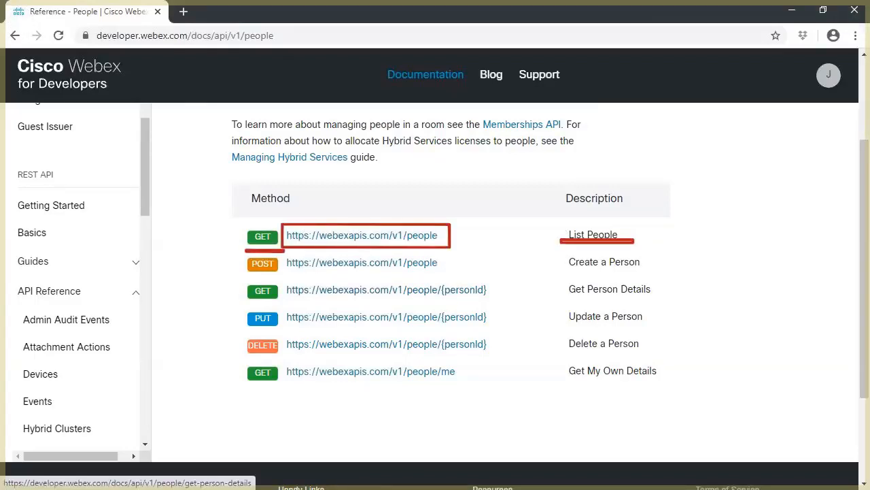
key("Escape")
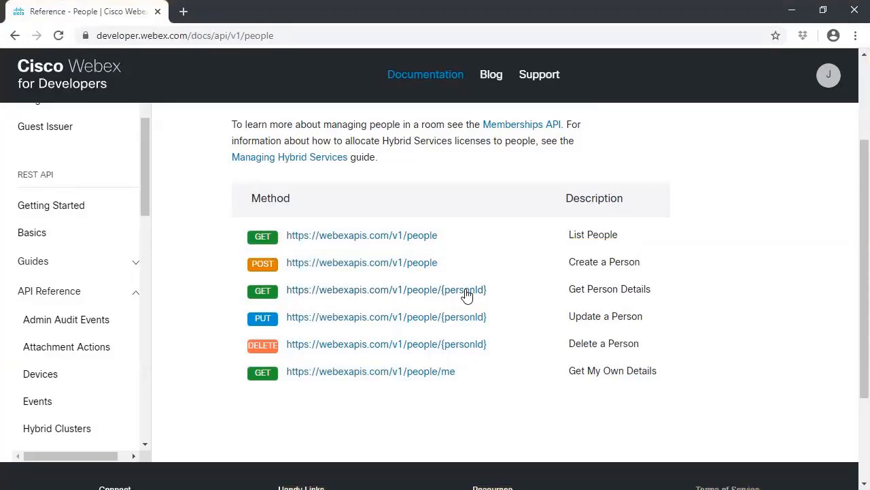
Open the Rooms page of the API Reference and review its table of methods
scroll(34, 333, "down", 5)
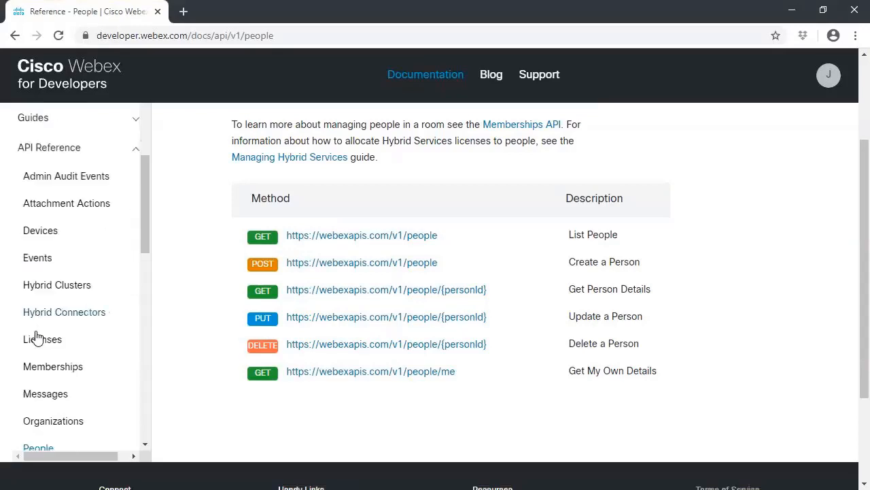
scroll(37, 346, "down", 1)
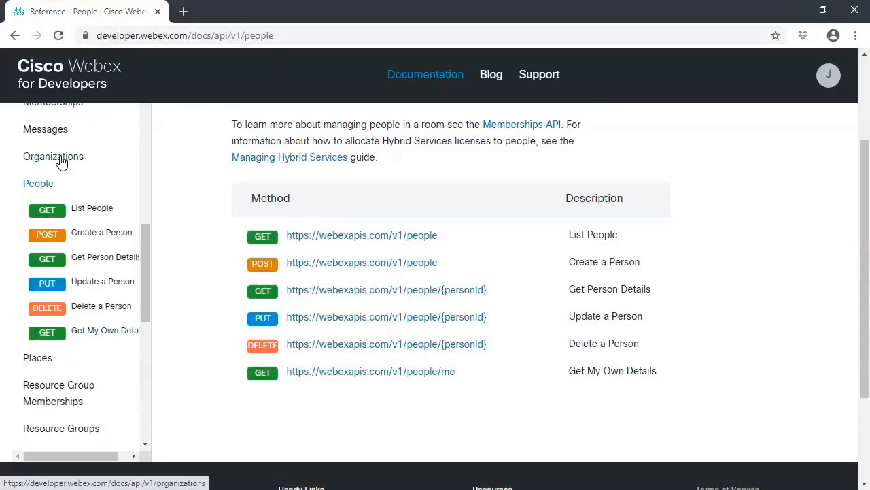
scroll(70, 244, "down", 2)
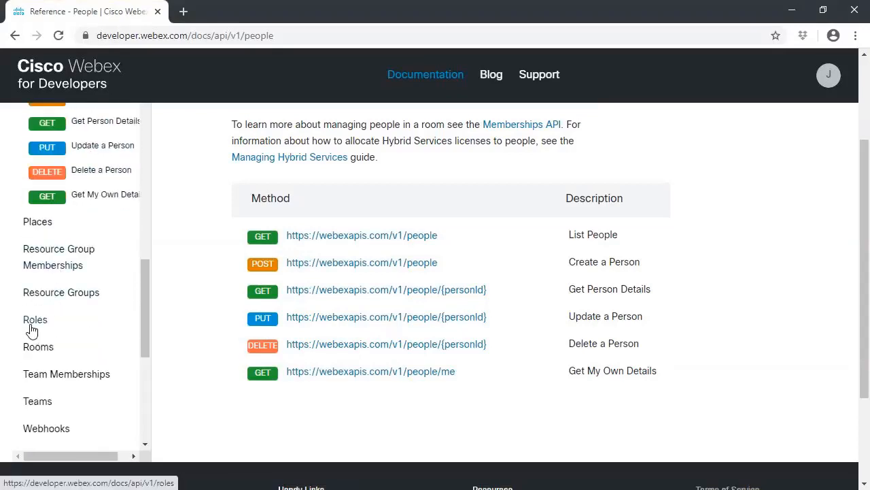
left_click(31, 353)
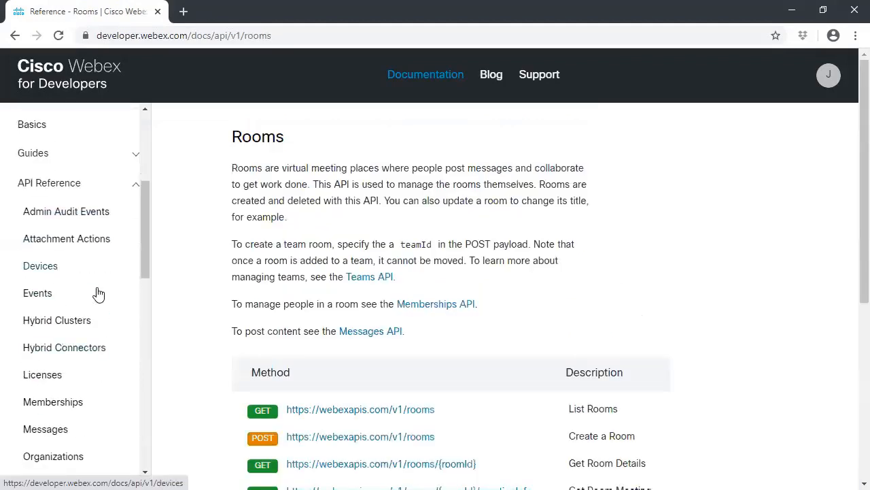
scroll(394, 306, "down", 2)
scroll(408, 309, "down", 1)
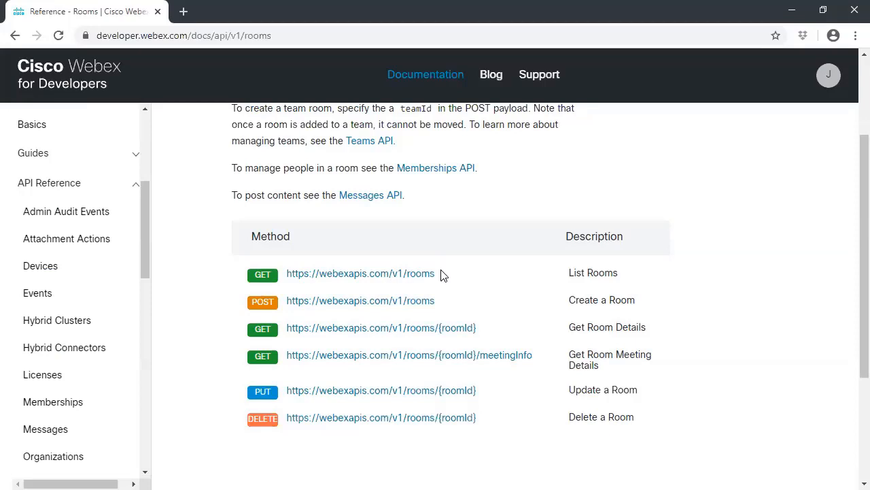
In annotation mode, box the whole List Rooms row in the Rooms methods table, and clear the box
triple_click(395, 291)
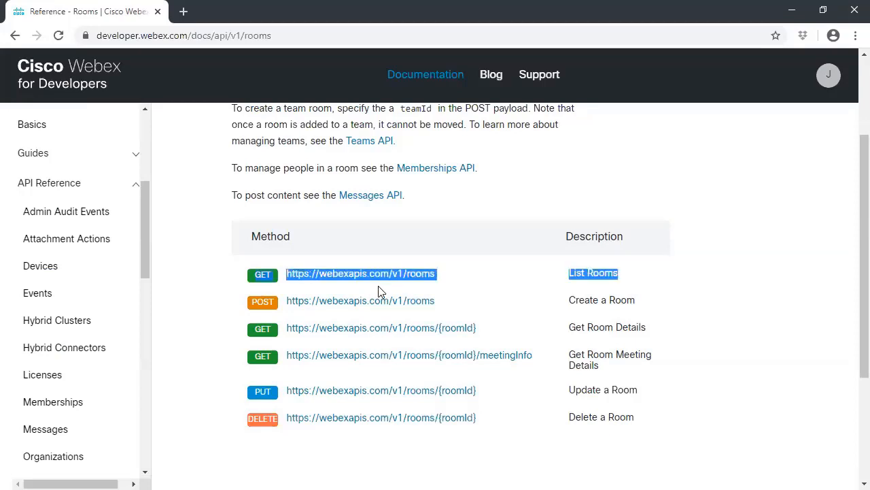
left_click(457, 271)
key("ctrl+2")
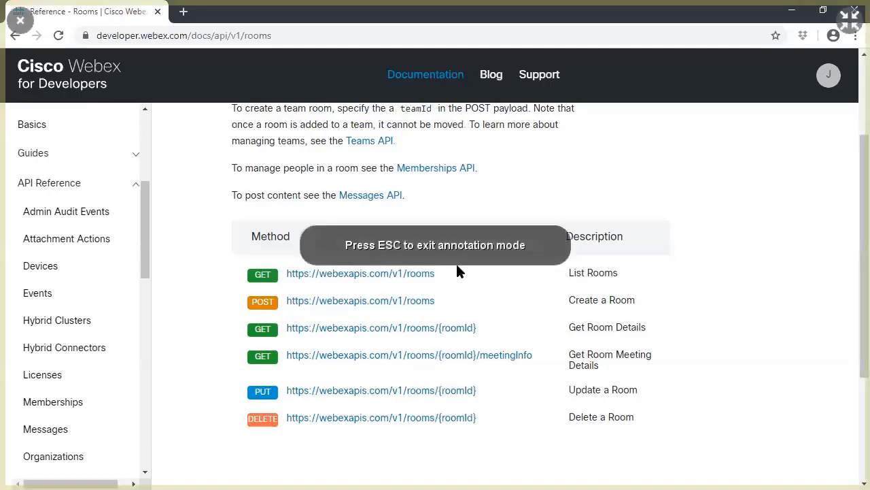
left_click_drag(232, 260, 644, 287)
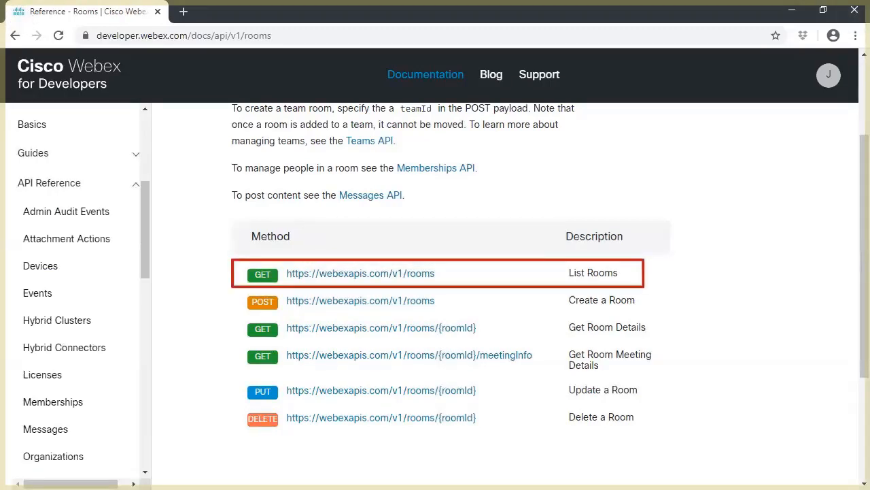
key("Escape")
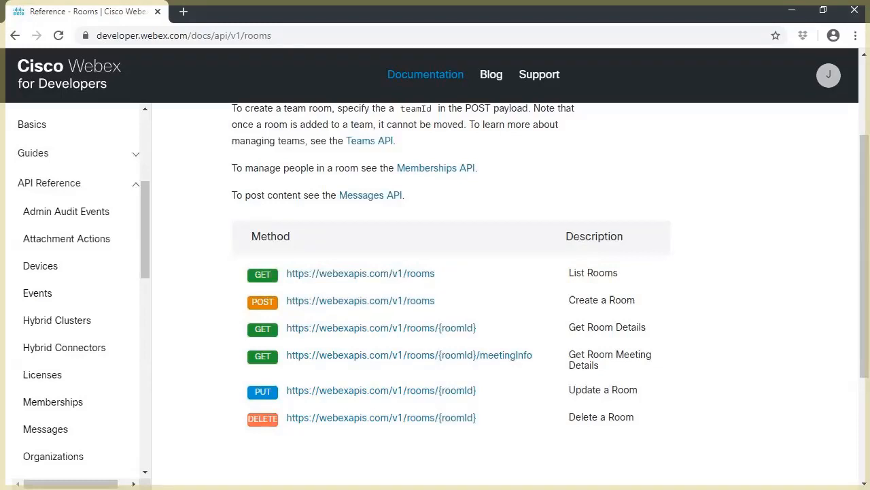
Box the Create a Room row, underline its POST label and URL, and leave annotation mode
left_click_drag(232, 291, 667, 309)
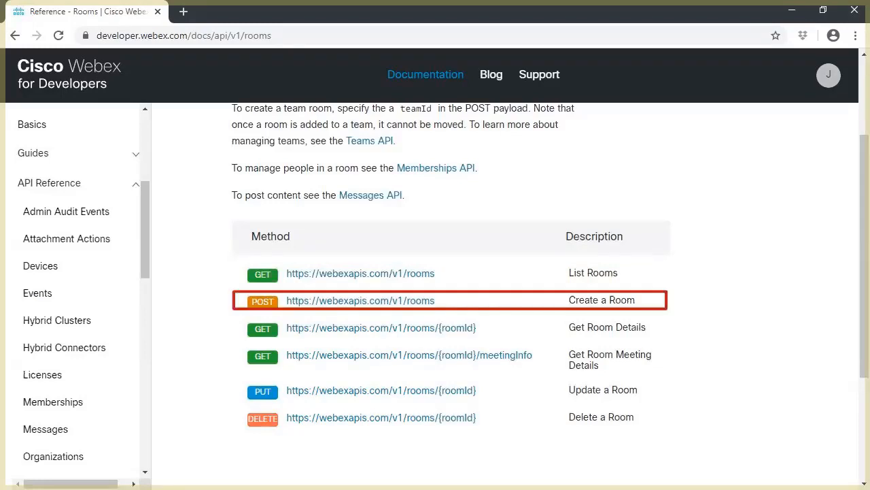
key("Escape")
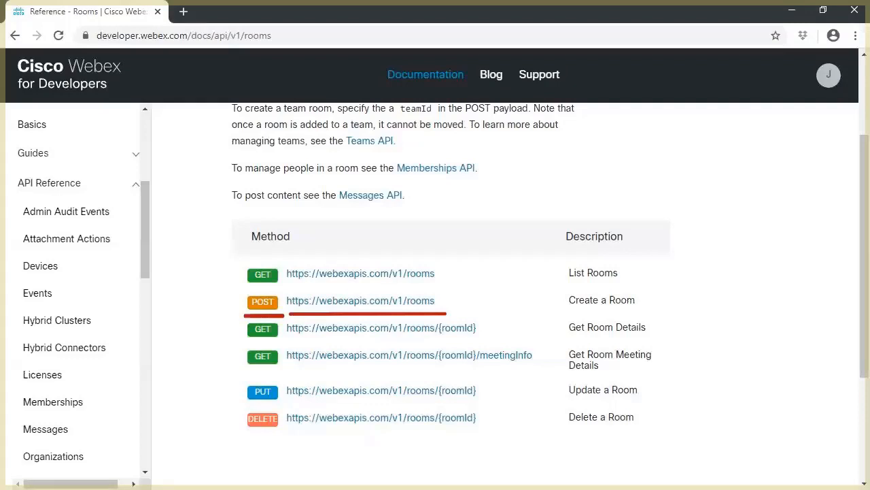
key("Escape")
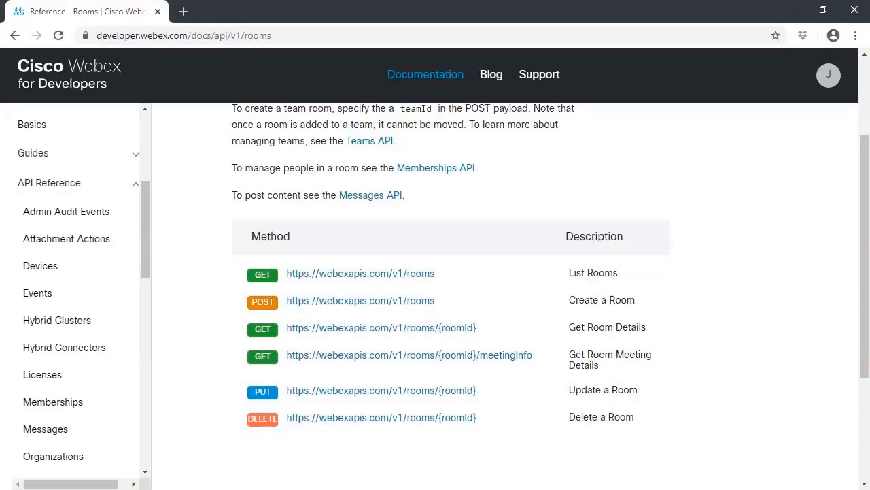
Switch to Postman, close the Launchpad, and open a new untitled request
key("alt+Tab")
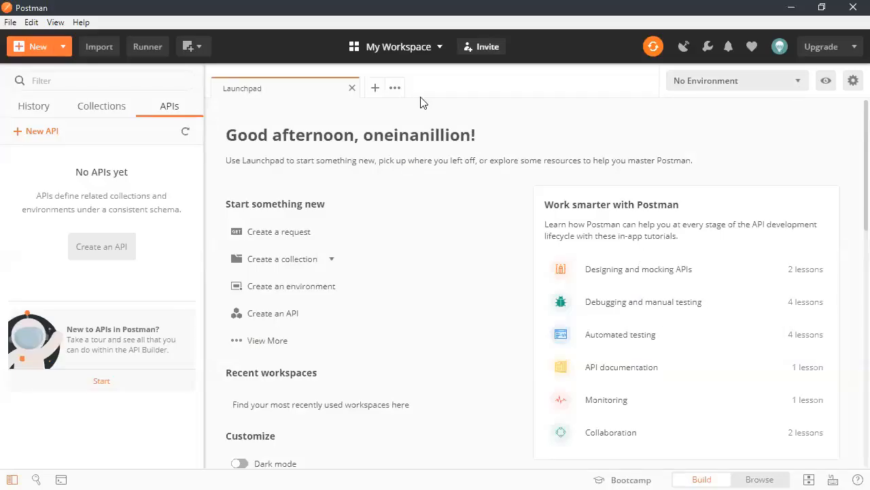
left_click(352, 89)
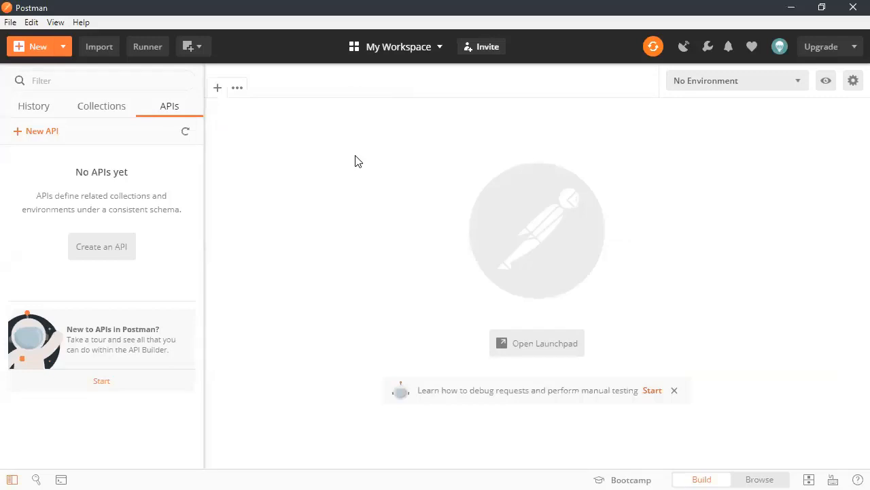
left_click(218, 88)
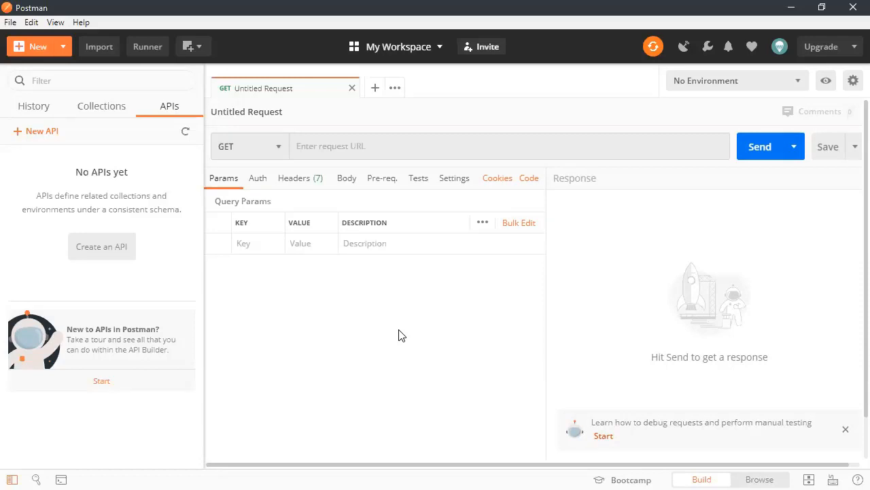
Expand the request's HTTP method list and, in annotation mode, box GET and the remaining methods before clearing the marks
left_click(278, 147)
key("ctrl+2")
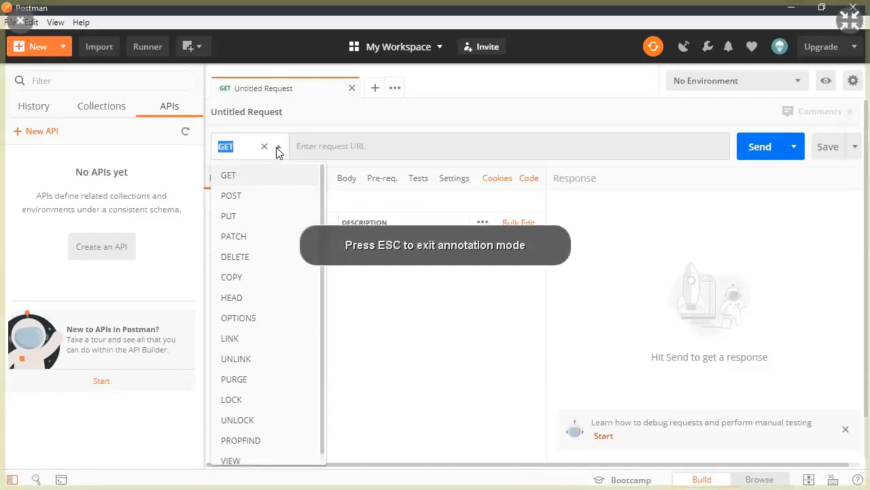
left_click_drag(210, 162, 272, 189)
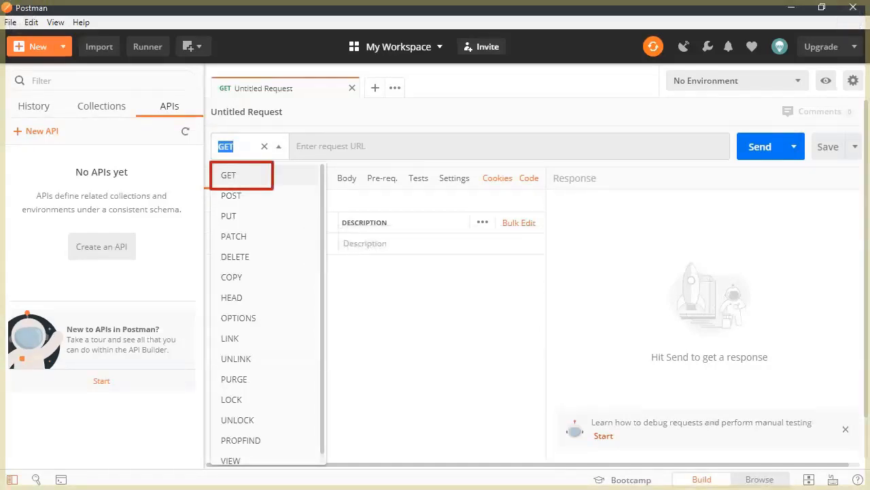
left_click_drag(213, 190, 274, 465)
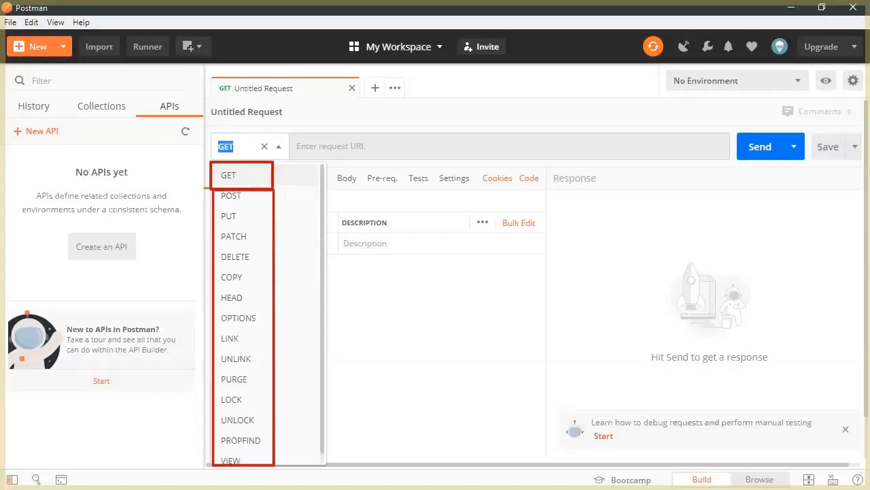
key("ctrl+z")
key("ctrl+z")
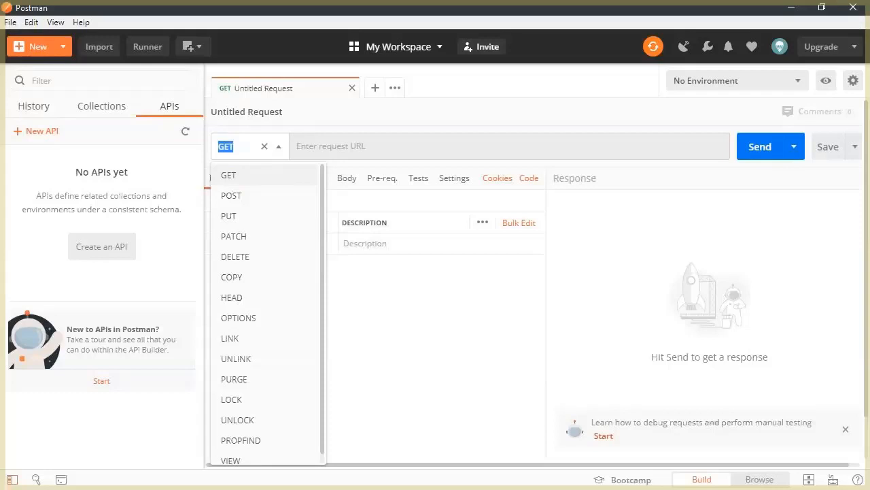
left_click_drag(215, 168, 251, 205)
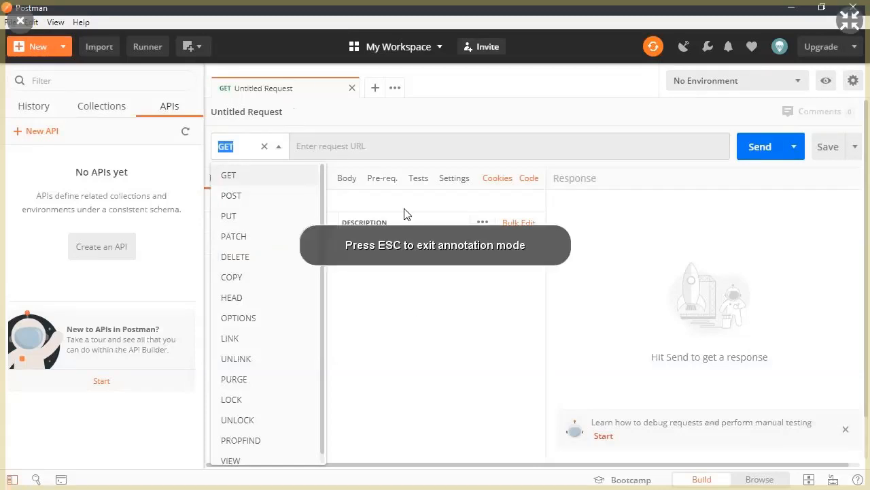
left_click(20, 22)
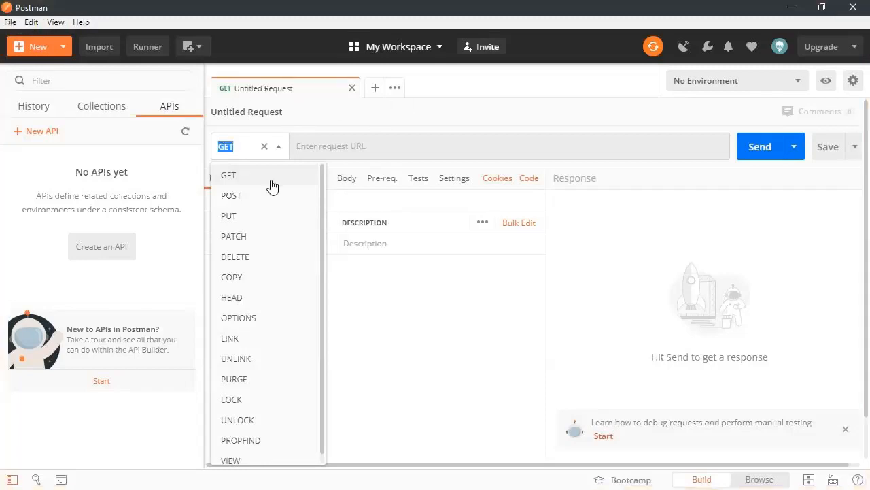
left_click(233, 196)
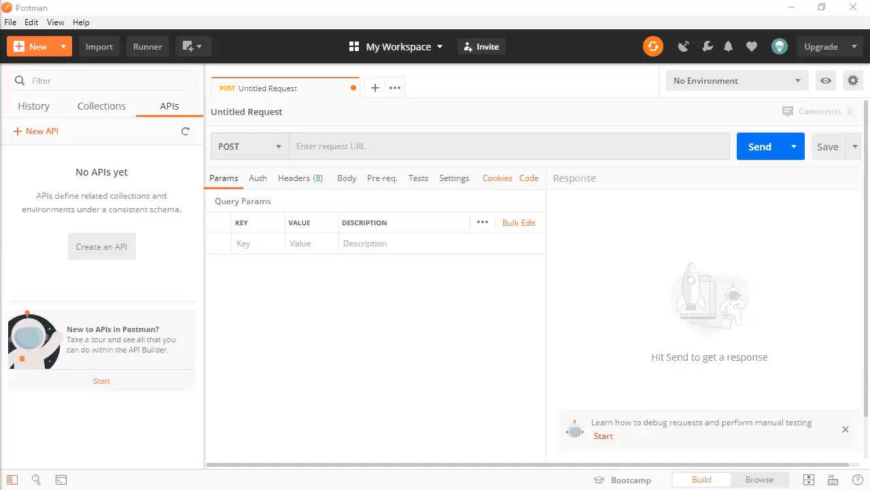
left_click(370, 147)
type("https://api.ciscospark.com/v1/rooms")
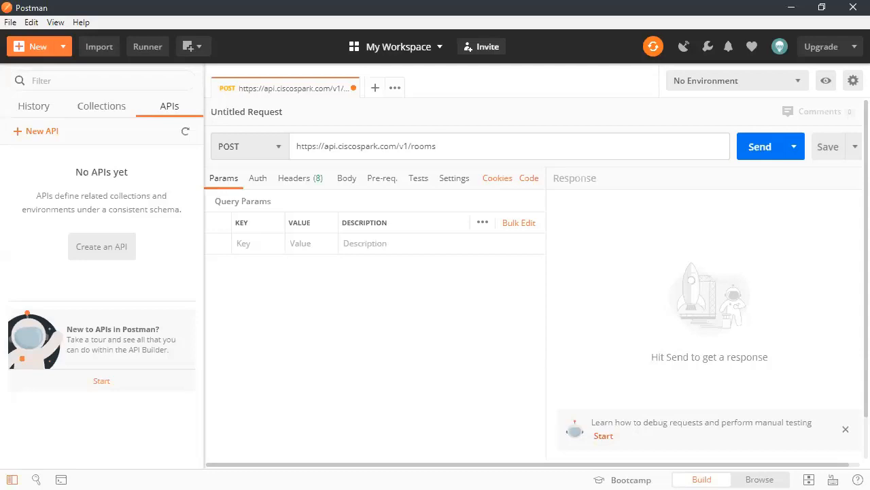
Switch to the browser's Webex Rooms reference, return to the start of the page, and reload it
key("alt+Tab")
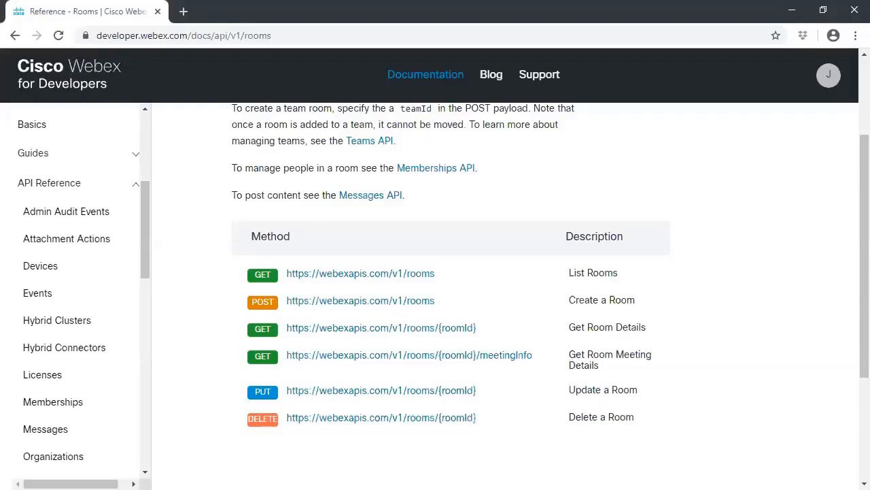
scroll(702, 87, "up", 2)
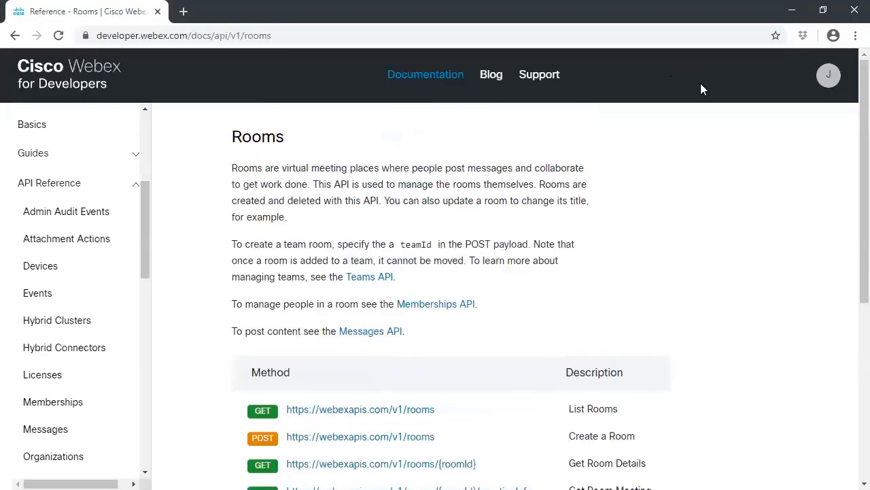
left_click(432, 39)
key("Return")
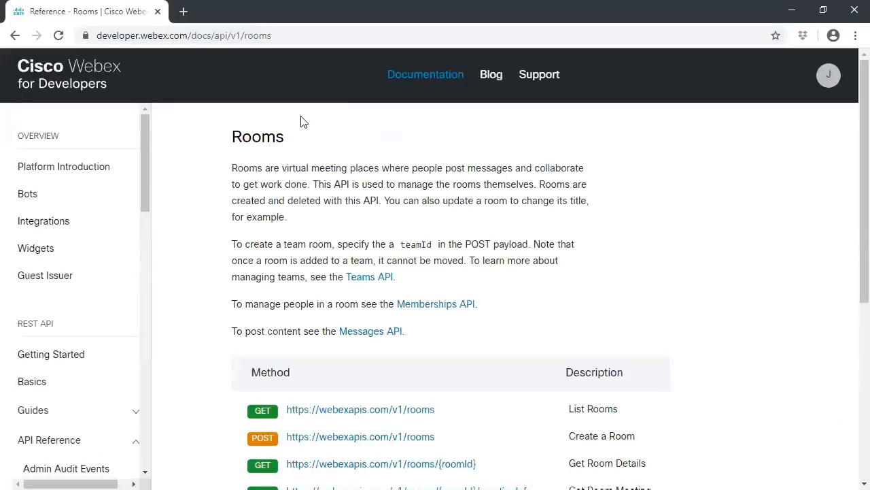
Go to the Webex for Developers home page and log out of the developer account
left_click(92, 85)
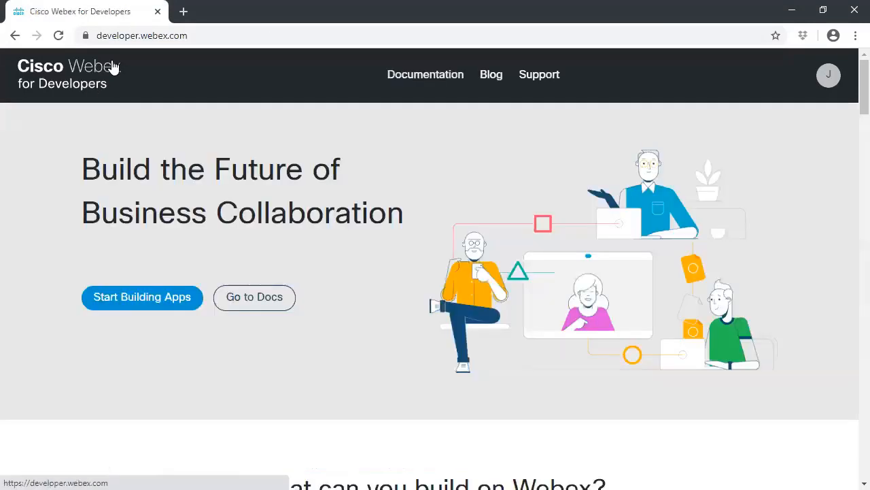
left_click(827, 75)
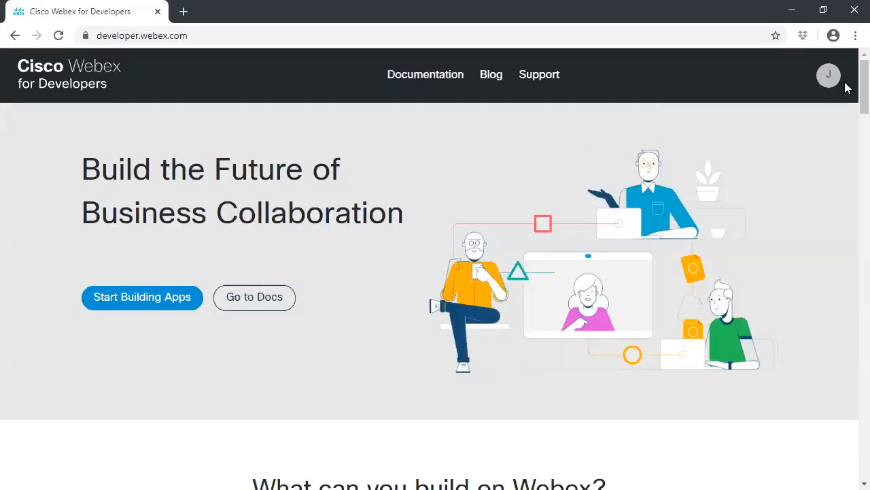
mouse_move(824, 82)
left_click(673, 256)
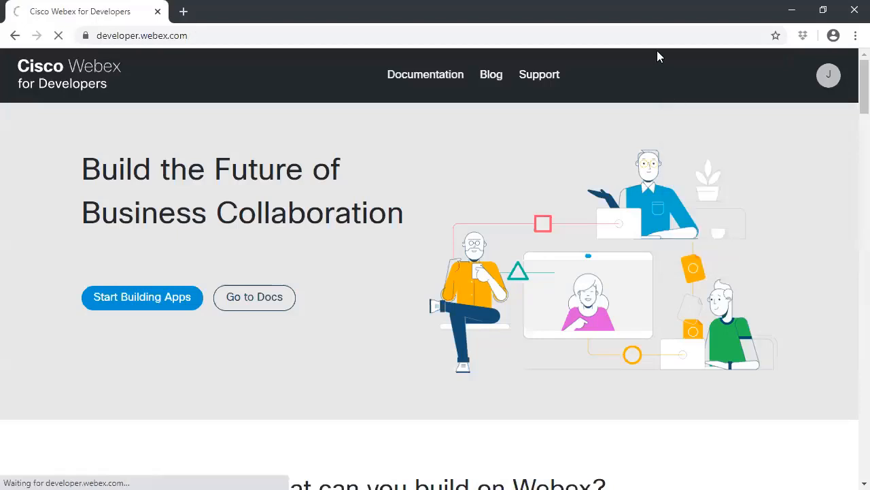
left_click(828, 77)
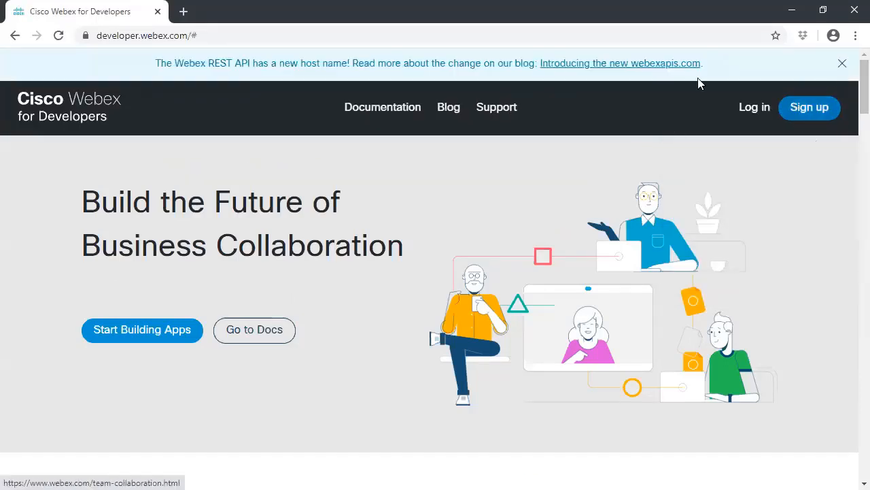
left_click_drag(703, 64, 680, 77)
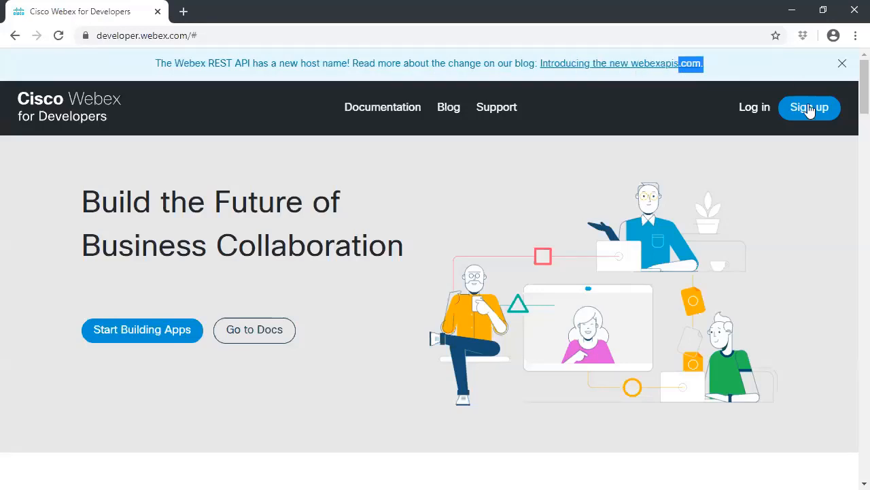
Log back in with the saved account email and password, enabling Remember email address and Keep me signed in
left_click(741, 109)
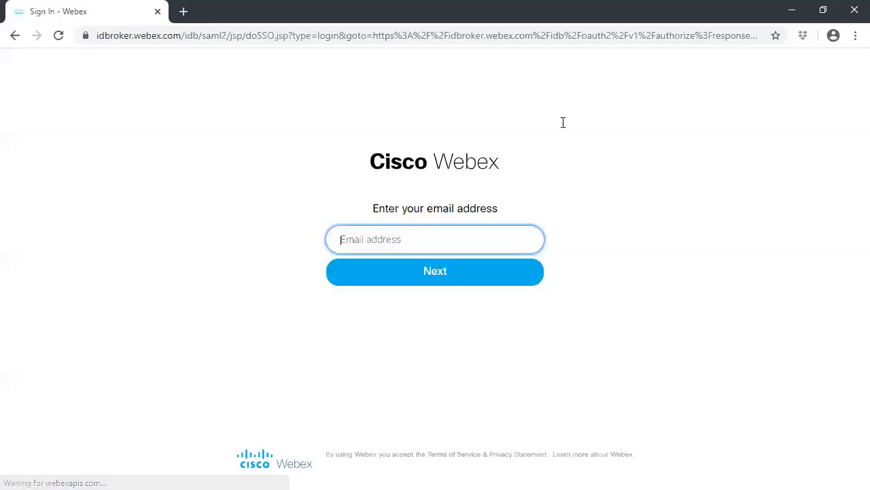
left_click(535, 241)
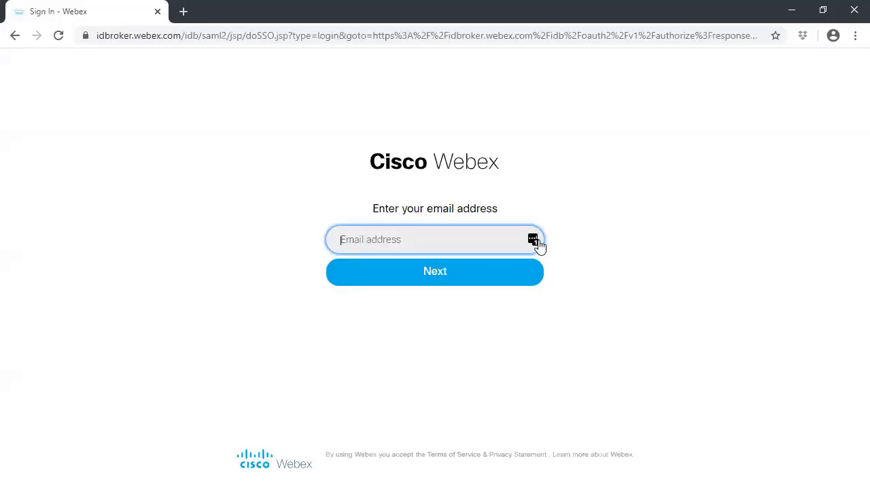
left_click(389, 353)
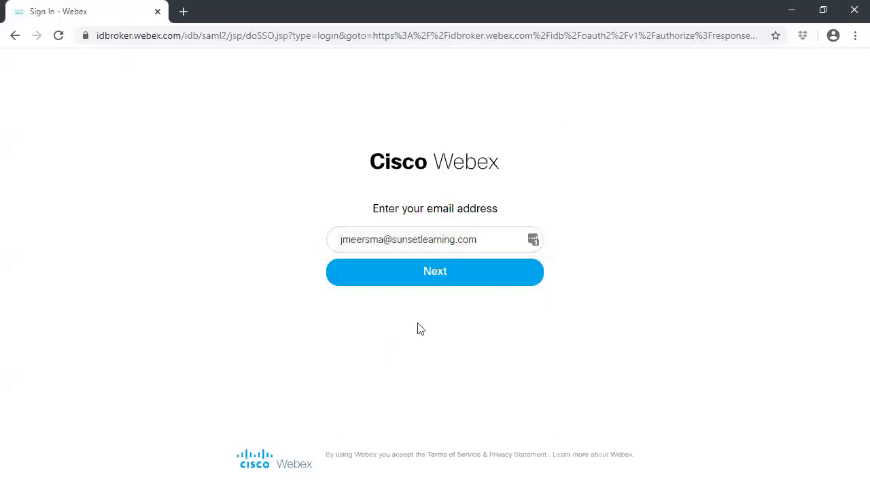
left_click(431, 270)
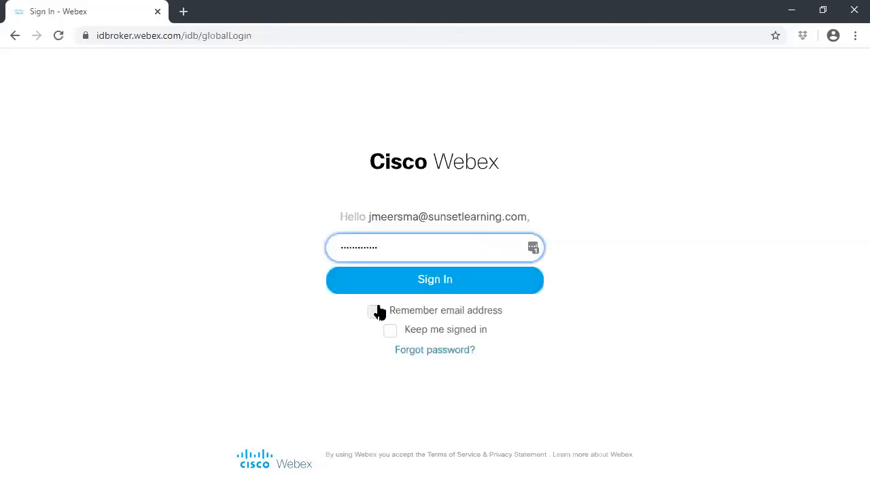
left_click(374, 311)
left_click(390, 330)
left_click(402, 284)
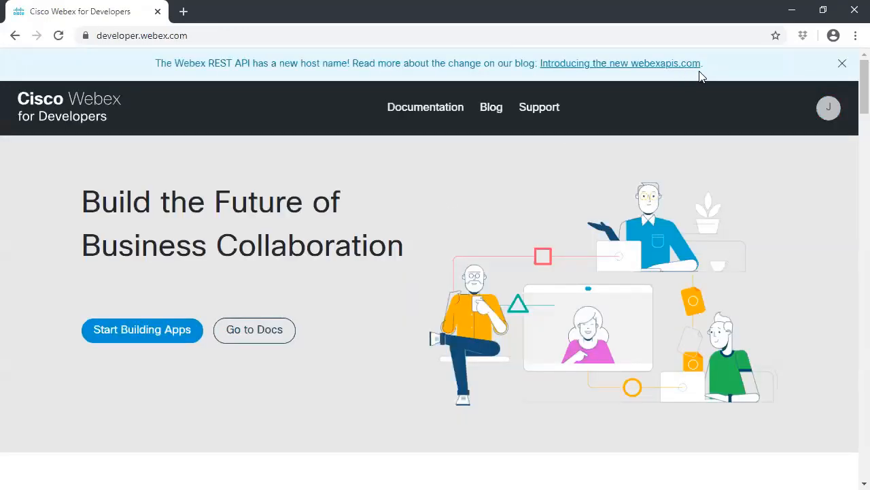
Open the blog article on the new webexapis.com host name and highlight the passages about the old and new API hosts
left_click(665, 64)
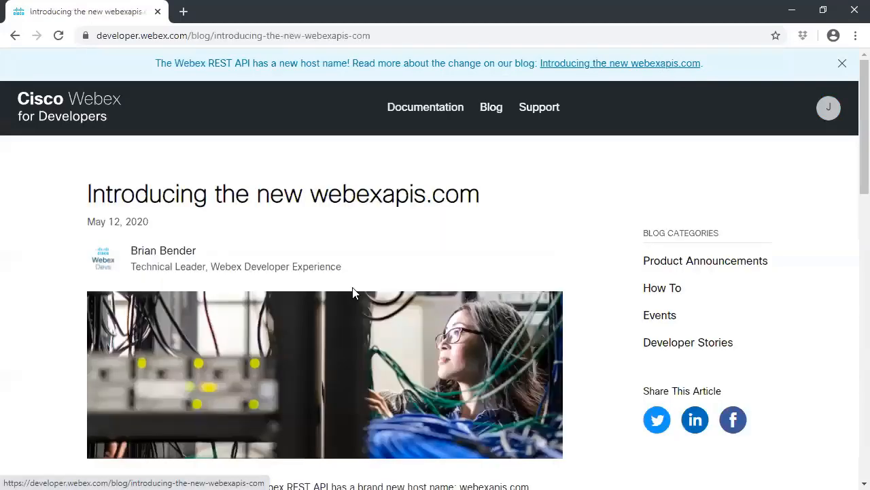
scroll(352, 291, "down", 3)
scroll(355, 279, "down", 3)
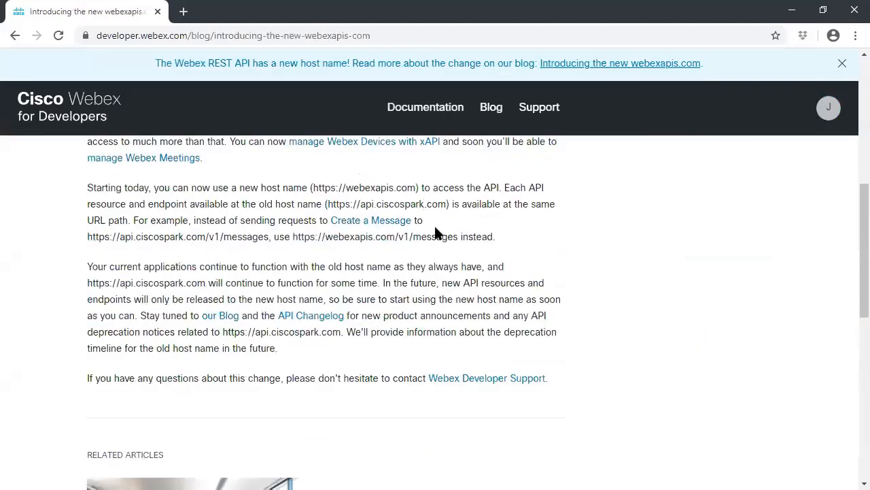
scroll(428, 242, "up", 1)
left_click_drag(448, 272, 361, 273)
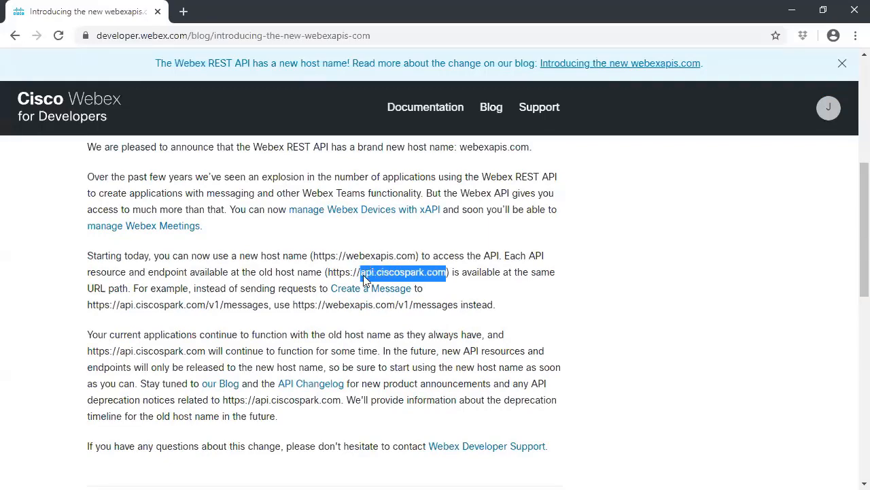
left_click_drag(487, 272, 547, 271)
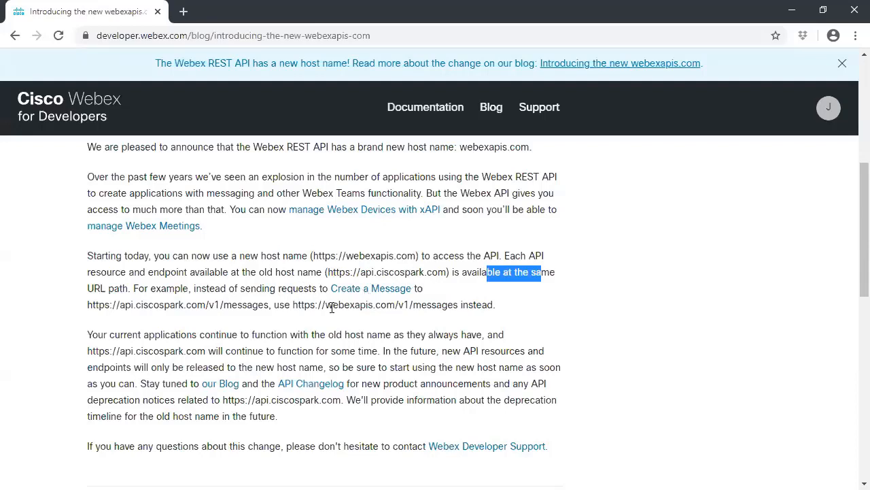
left_click_drag(332, 307, 524, 309)
left_click(519, 309)
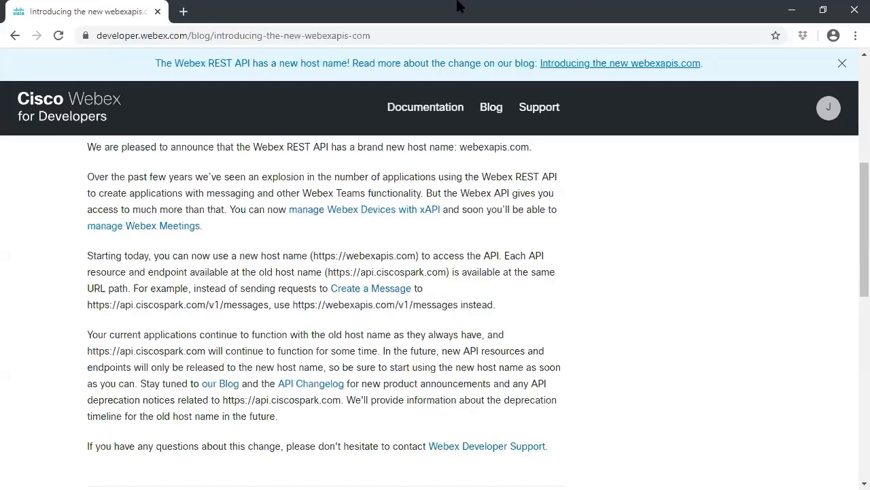
Dismiss the host name banner, close the browser, and bring the Postman window back to the front
left_click(842, 63)
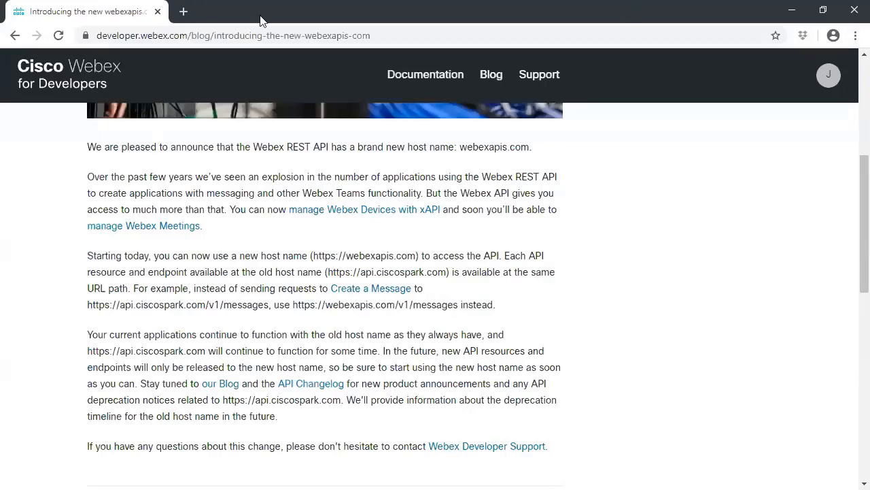
left_click(15, 35)
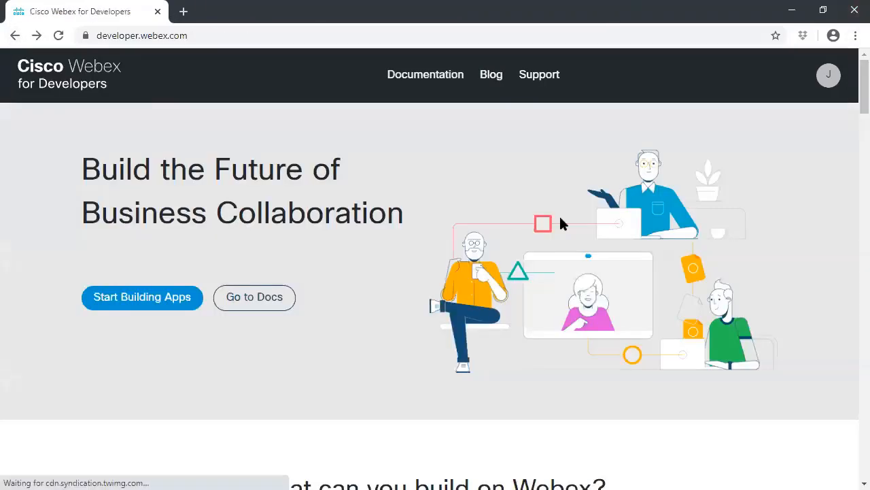
left_click(854, 9)
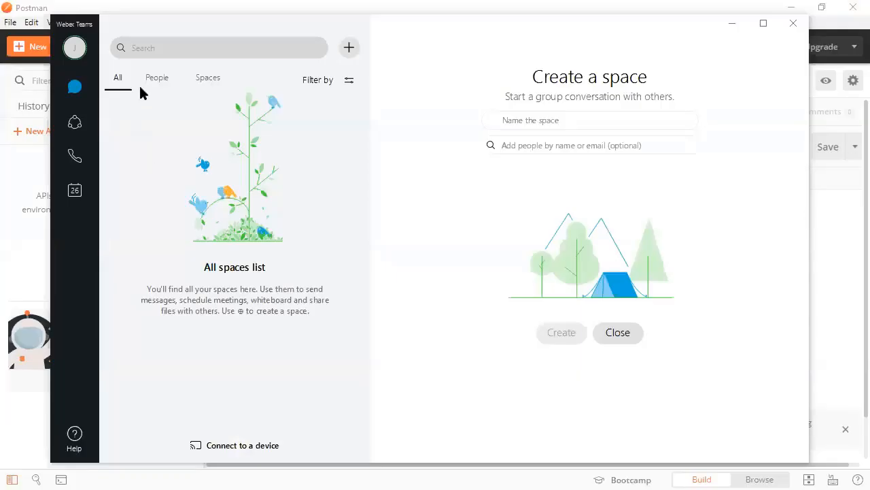
left_click(853, 274)
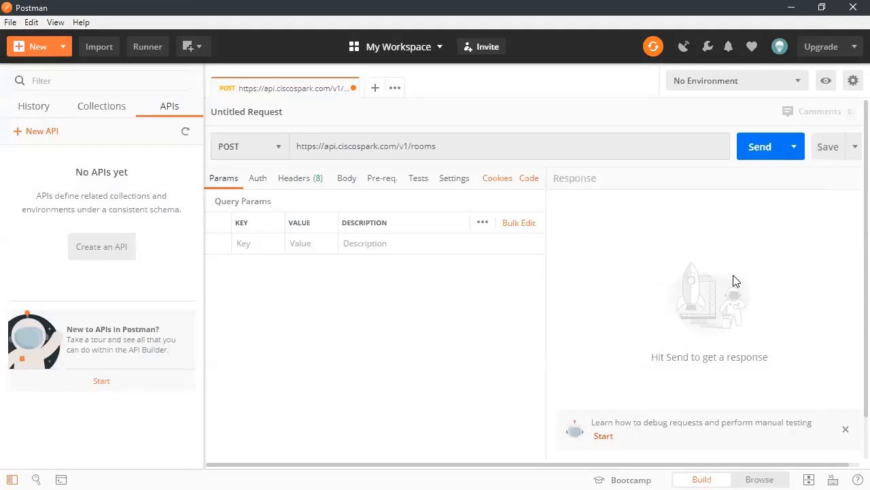
Set the request's authorization type to Bearer Token with the Webex access token filled in, and highlight the token
left_click(256, 179)
left_click(286, 231)
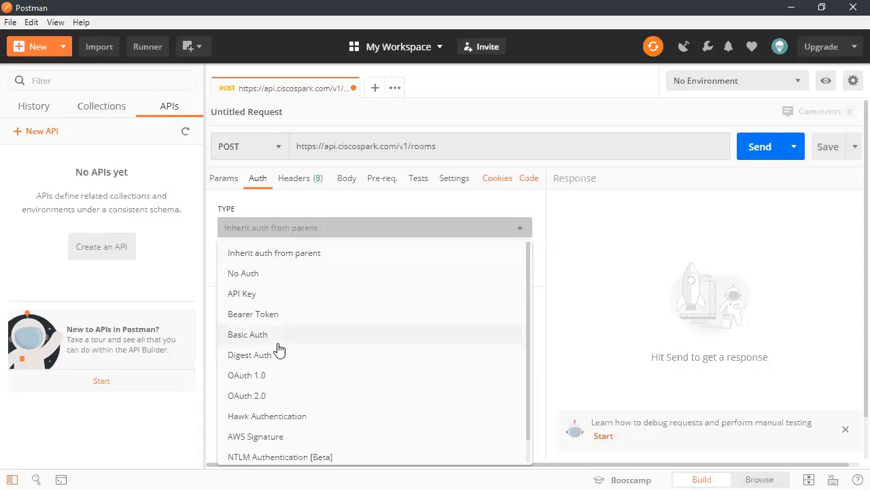
left_click(264, 315)
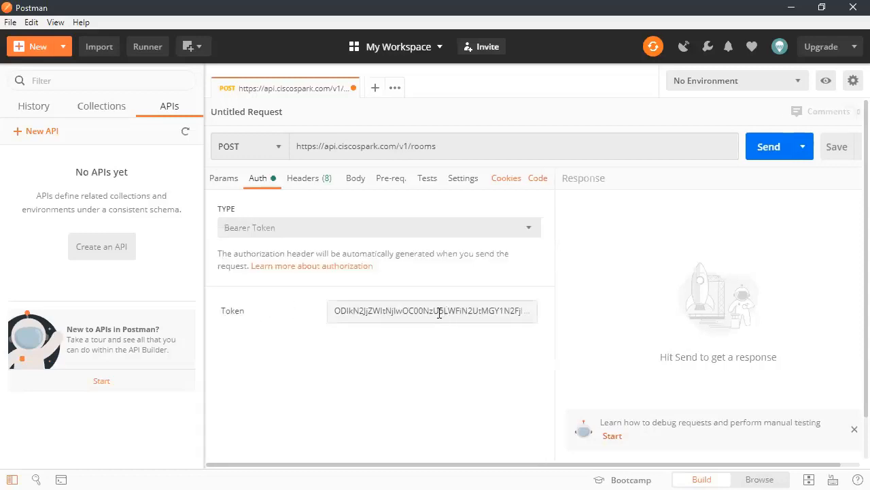
left_click_drag(595, 326, 529, 316)
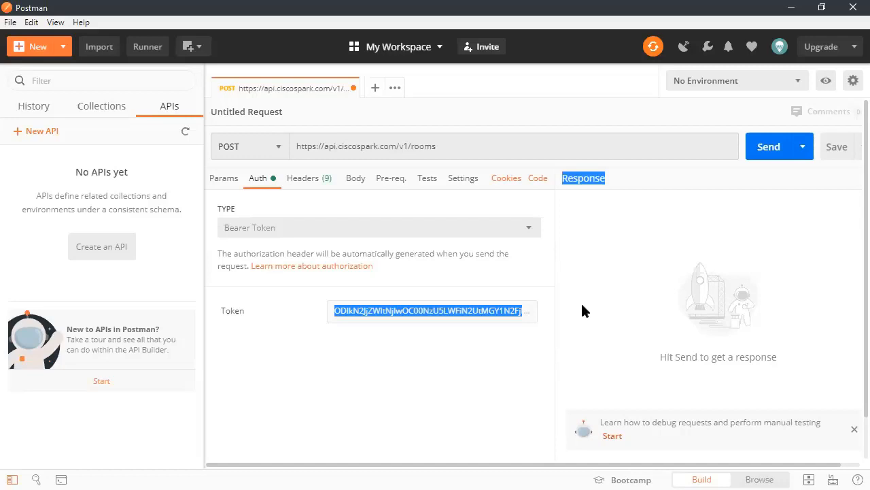
key("alt+Tab")
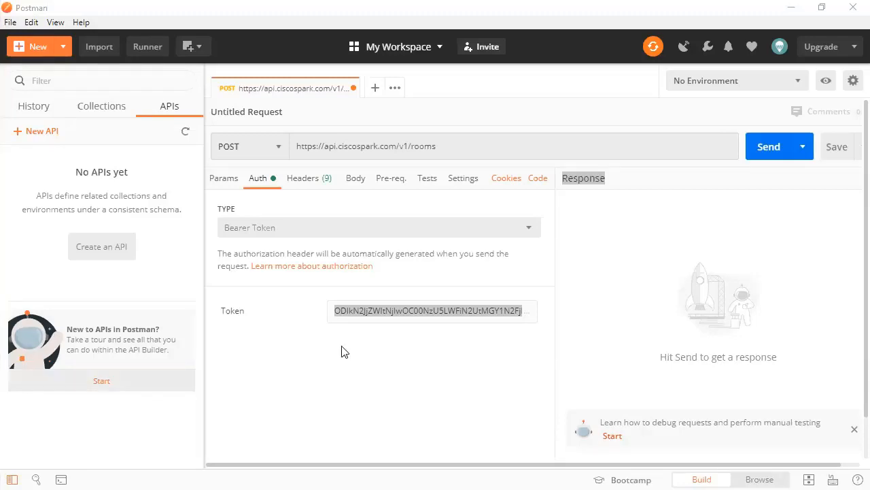
Add a new request header with the key Content-Type below the auto-generated headers
left_click(301, 180)
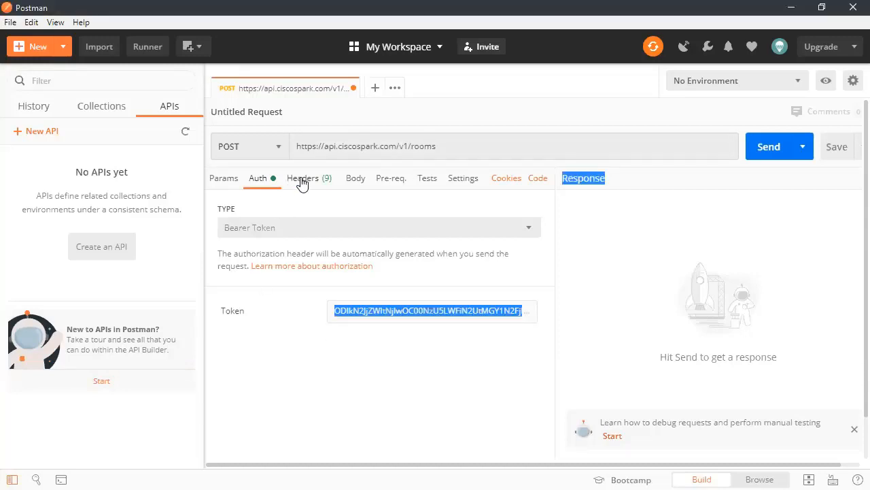
left_click(254, 460)
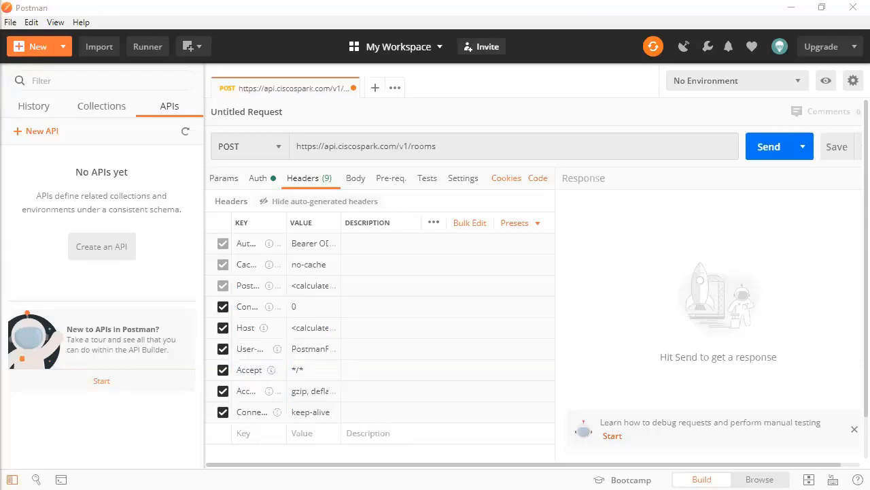
scroll(252, 398, "down", 2)
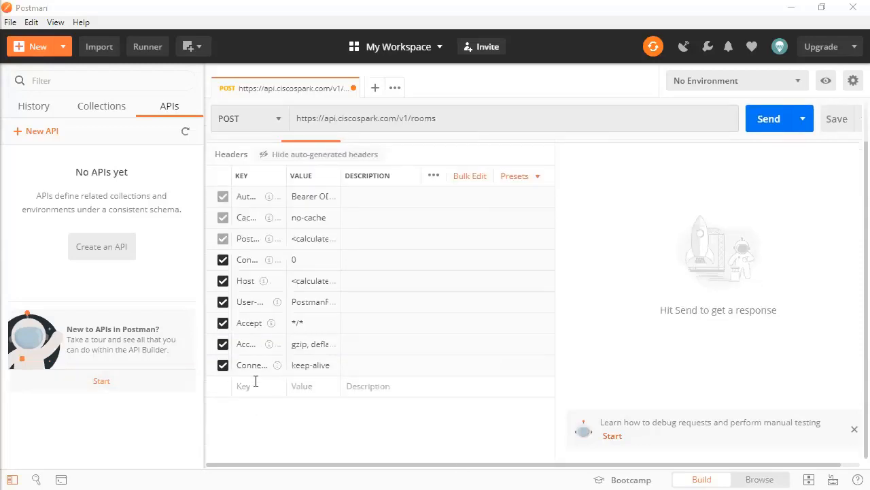
left_click(254, 382)
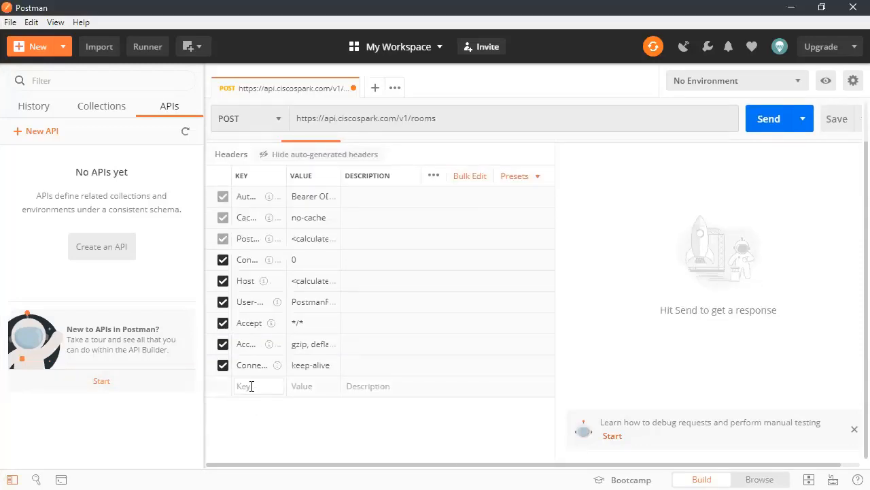
type("Content-Type")
left_click(318, 441)
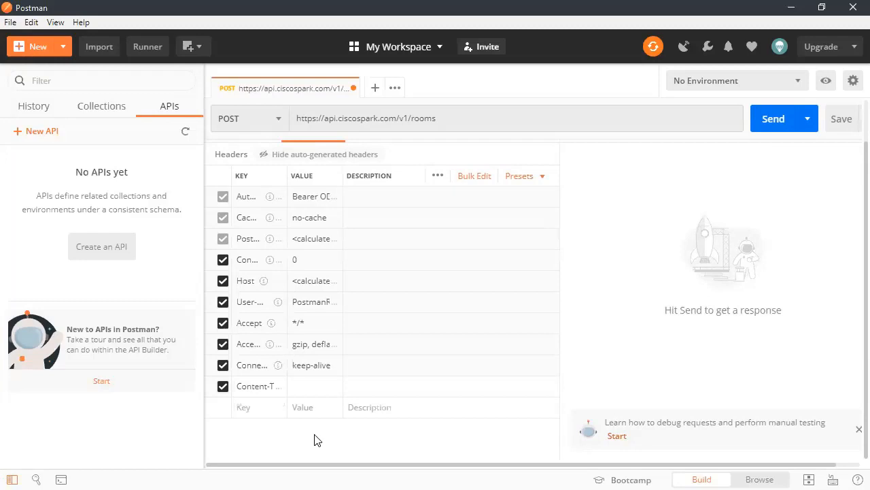
left_click(305, 382)
Try to enlarge the request pane, and widen the key and value columns of the headers table
left_click_drag(559, 156, 670, 148)
left_click_drag(559, 147, 641, 154)
left_click_drag(288, 178, 423, 178)
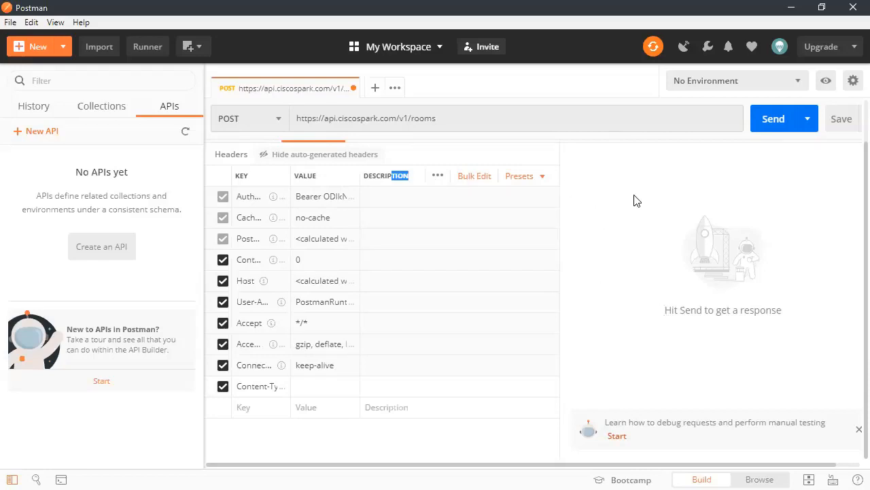
Set the Content-Type header's value to application/json, leaving its description empty
left_click(263, 386)
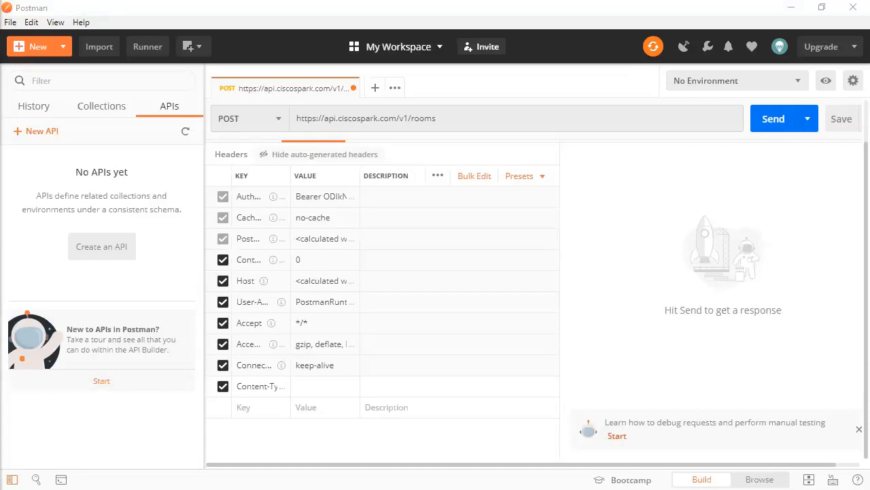
left_click(297, 389)
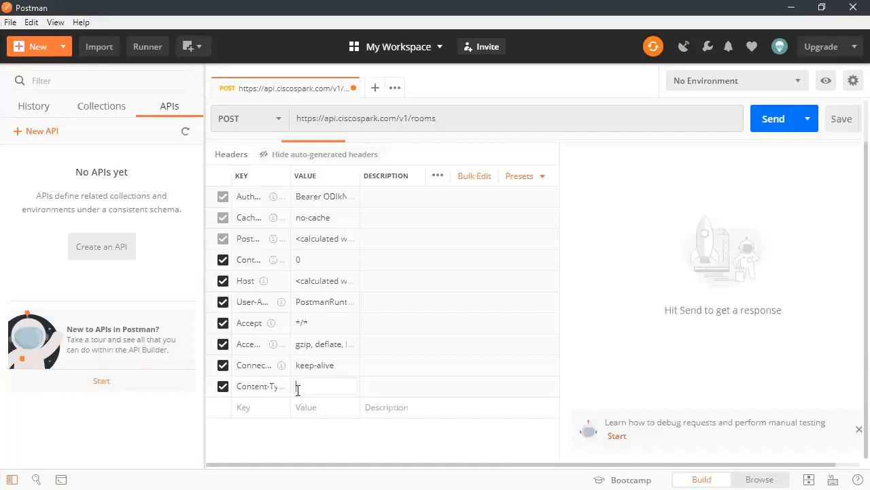
type("application/json")
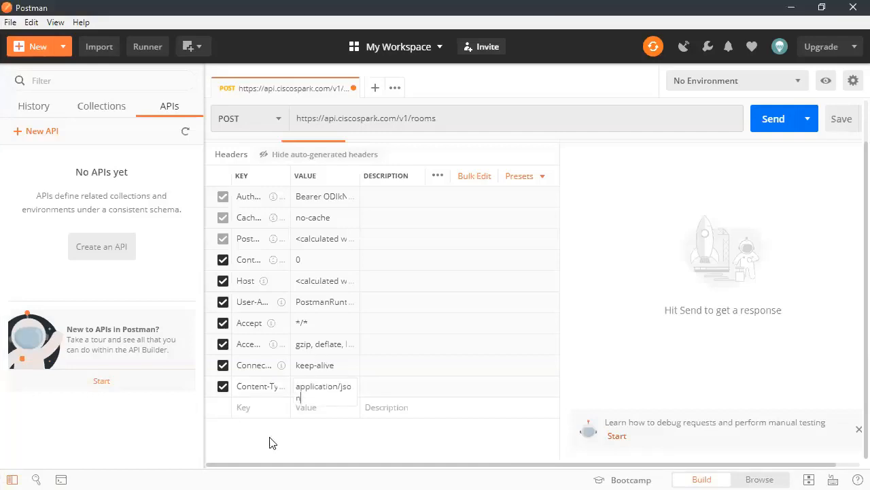
left_click(389, 388)
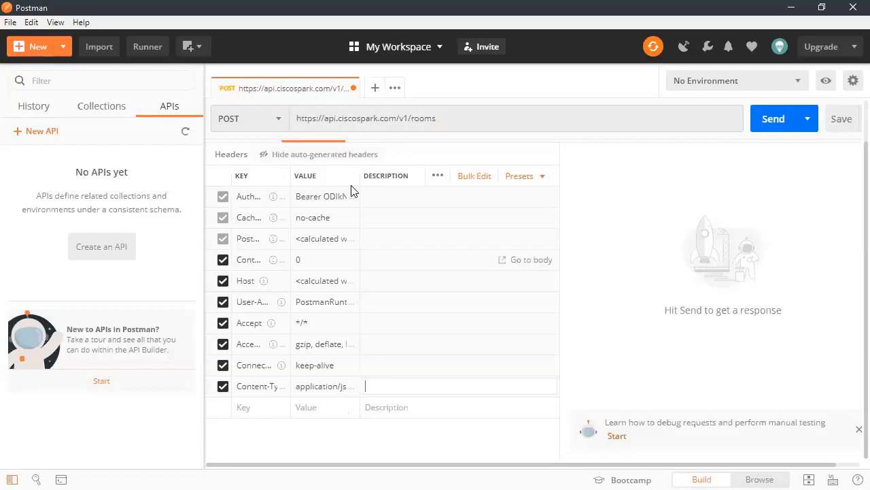
left_click(513, 163)
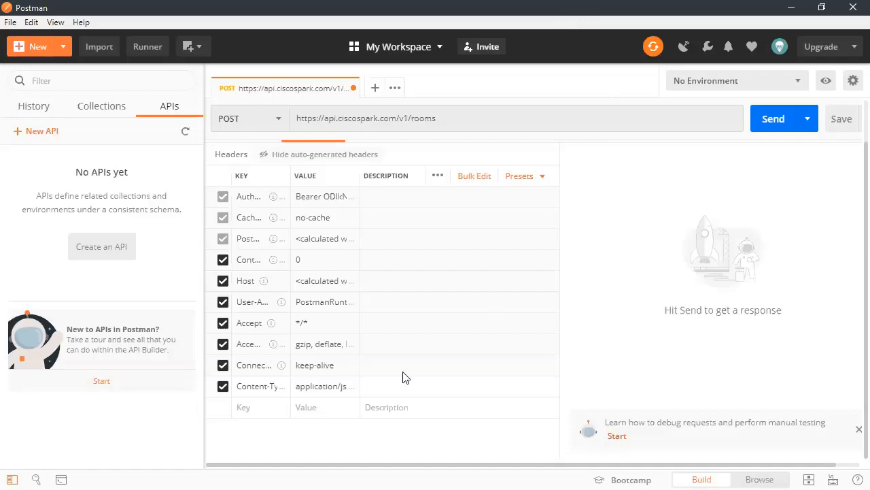
left_click(436, 176)
left_click(601, 245)
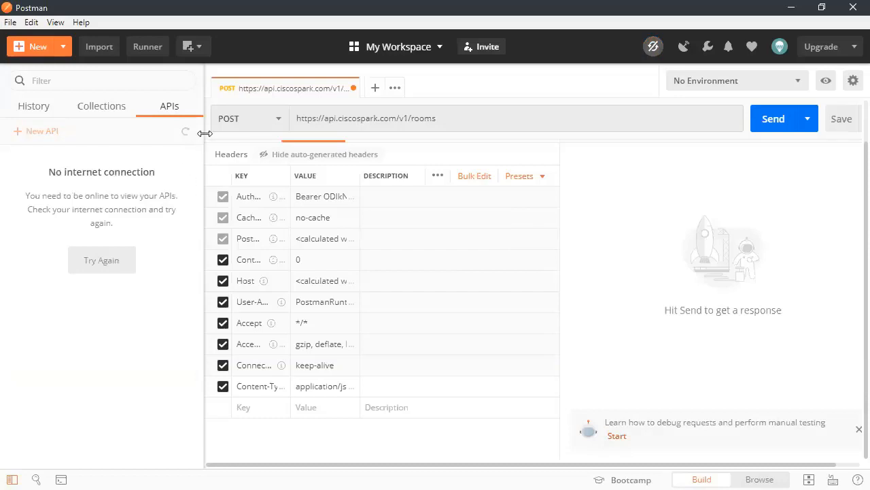
key("ctrl+a")
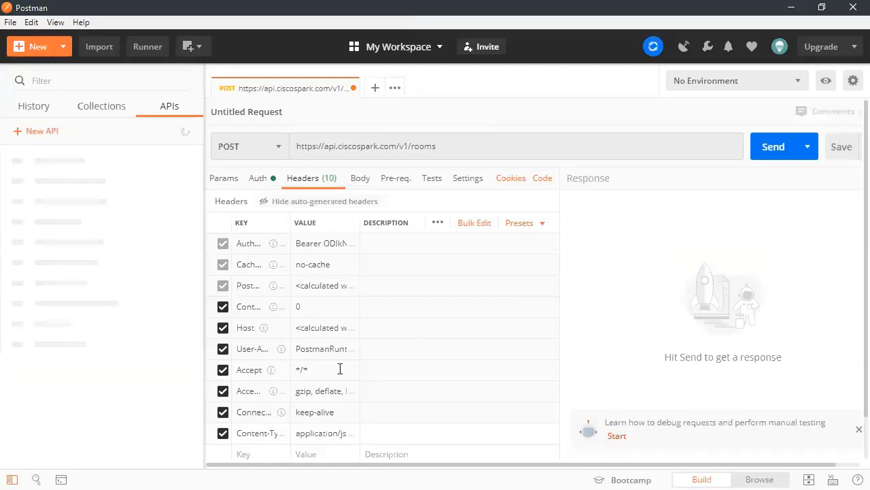
left_click(282, 149)
left_click(232, 196)
left_click(257, 436)
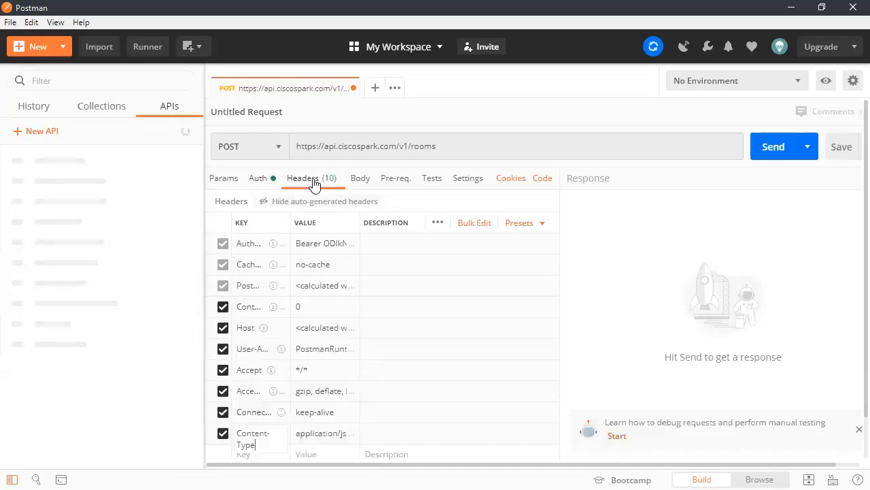
left_click(151, 462)
Set the request body to raw JSON and enter an object with the title "Cisco Test"
left_click(360, 178)
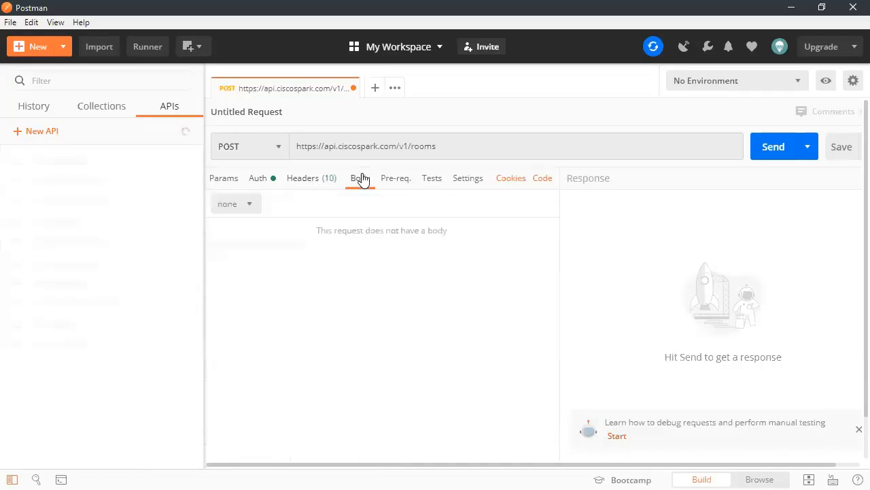
left_click(230, 205)
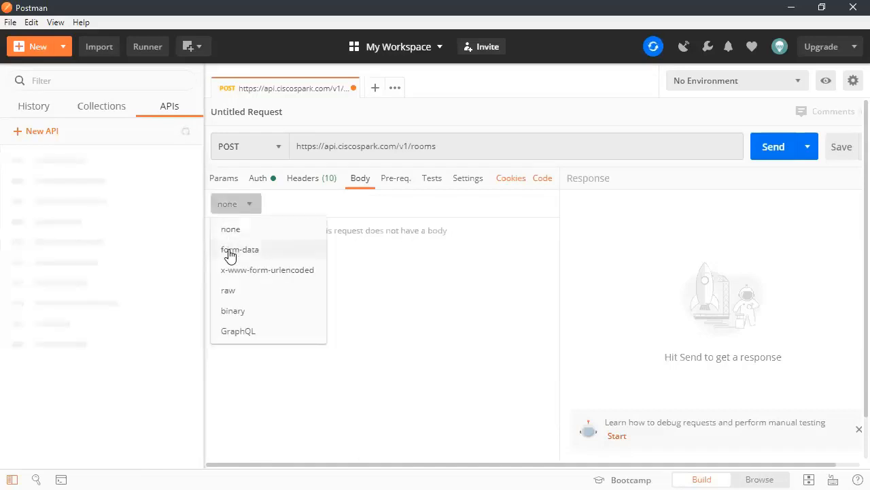
left_click(228, 293)
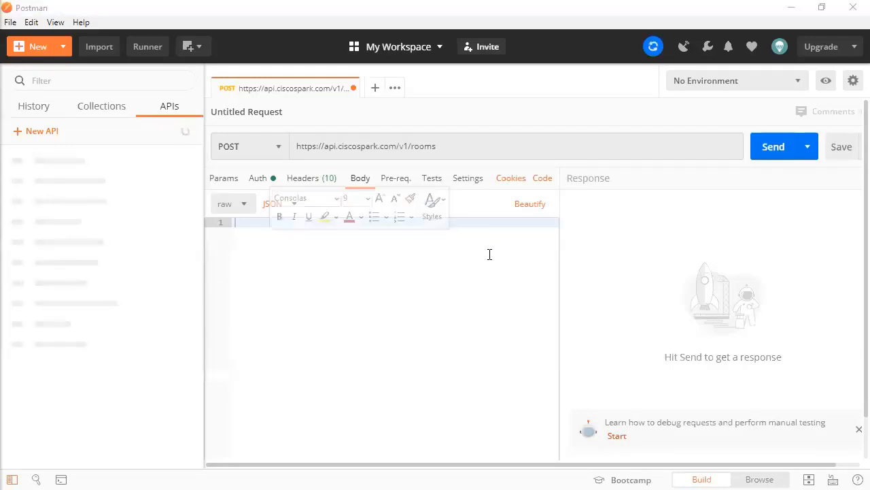
left_click(277, 258)
type("{ \"title\": \"Cisco Test\" }")
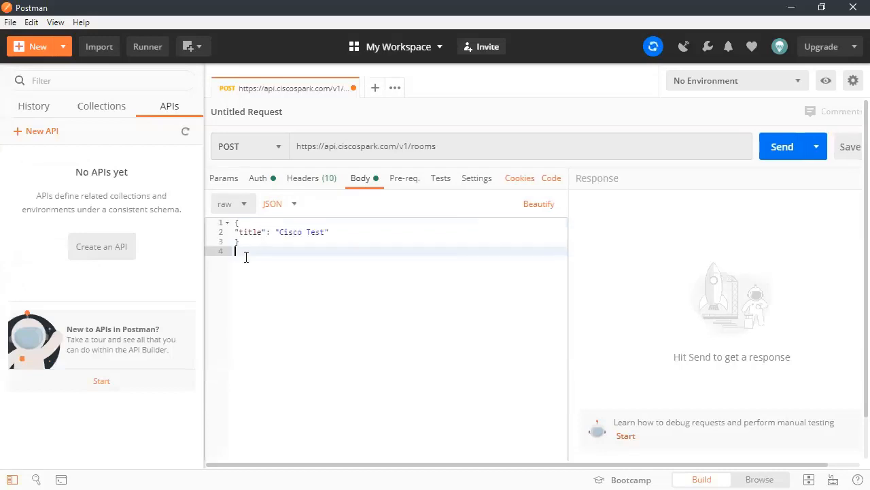
Remove the empty last line of the JSON body and re-enter the closing brace of the object
key("BackSpace")
key("BackSpace")
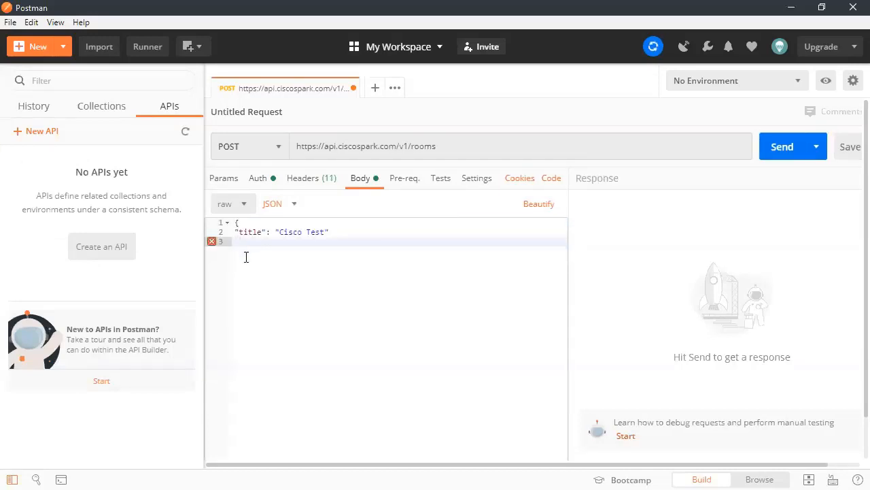
left_click_drag(245, 251, 220, 212)
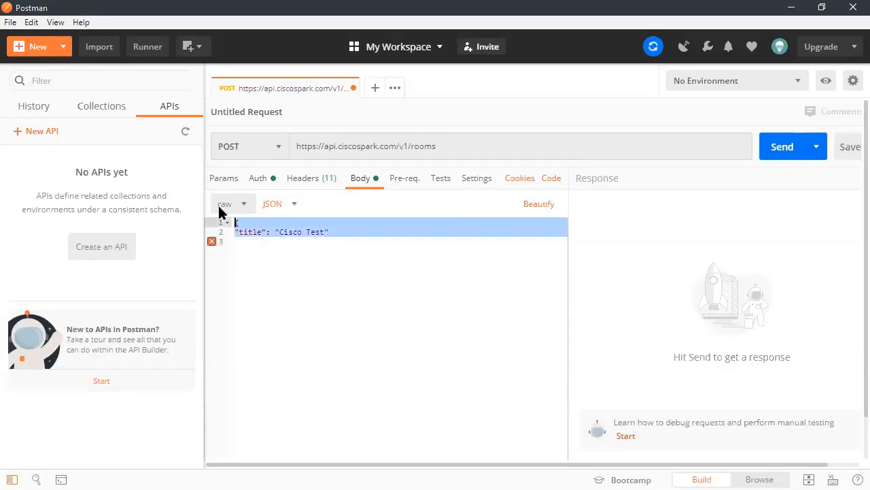
left_click(288, 258)
type("}")
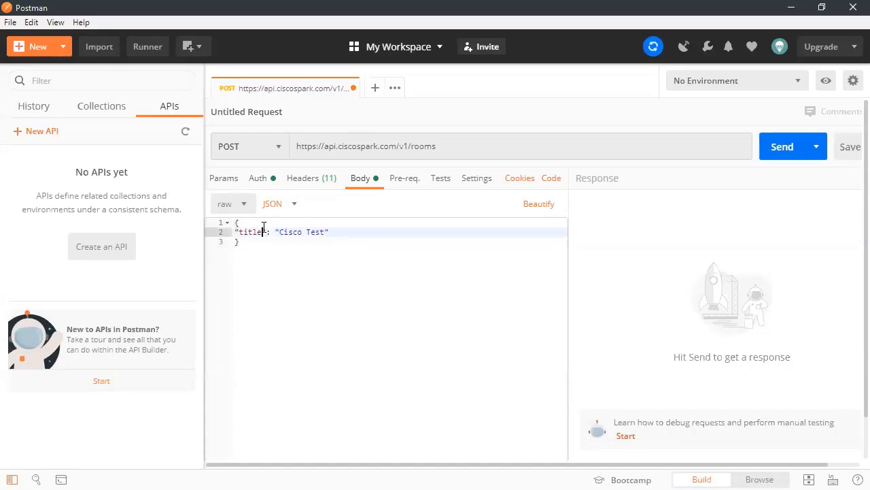
Highlight the opening brace and the title value in the JSON body, and send the POST request to the rooms endpoint
left_click(236, 221)
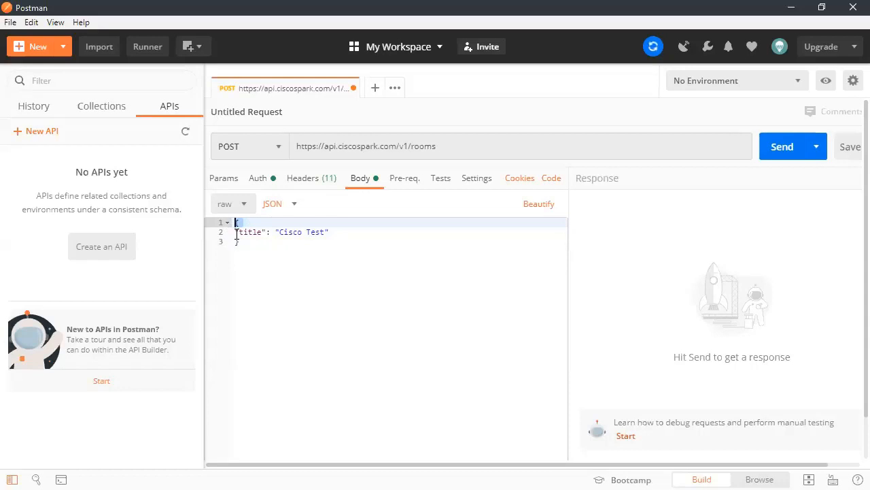
key("Down")
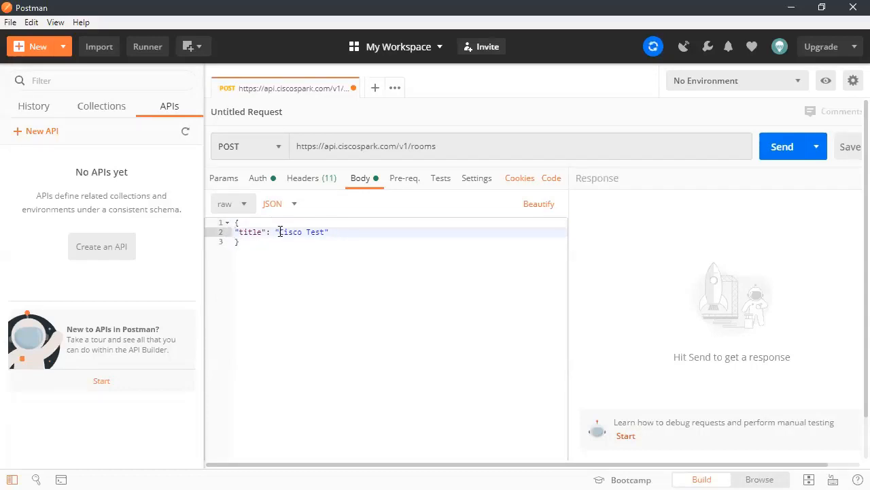
left_click_drag(279, 232, 325, 229)
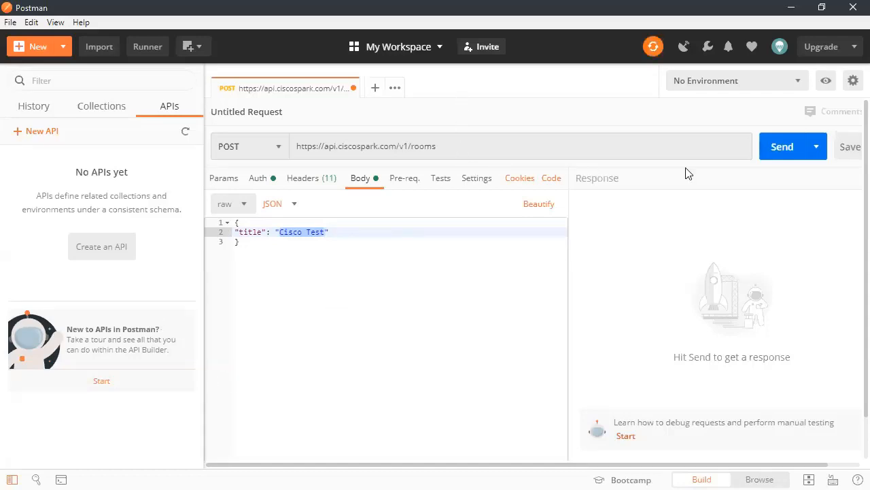
left_click(796, 149)
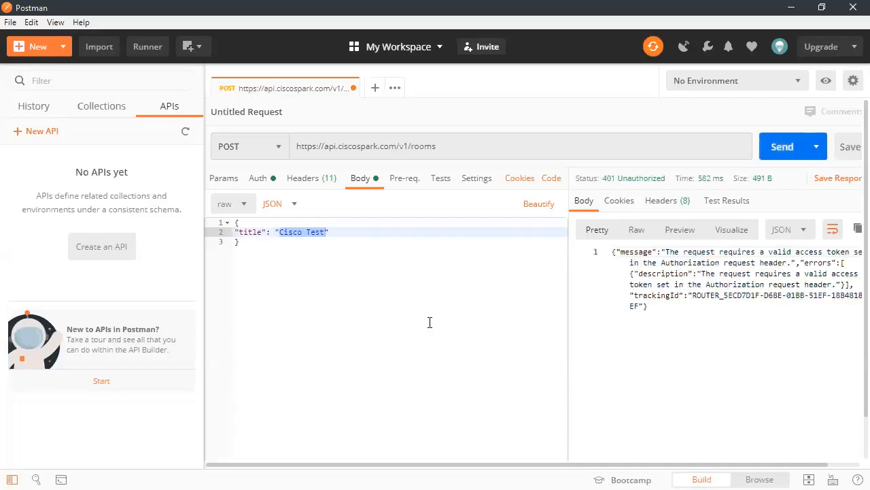
left_click(383, 293)
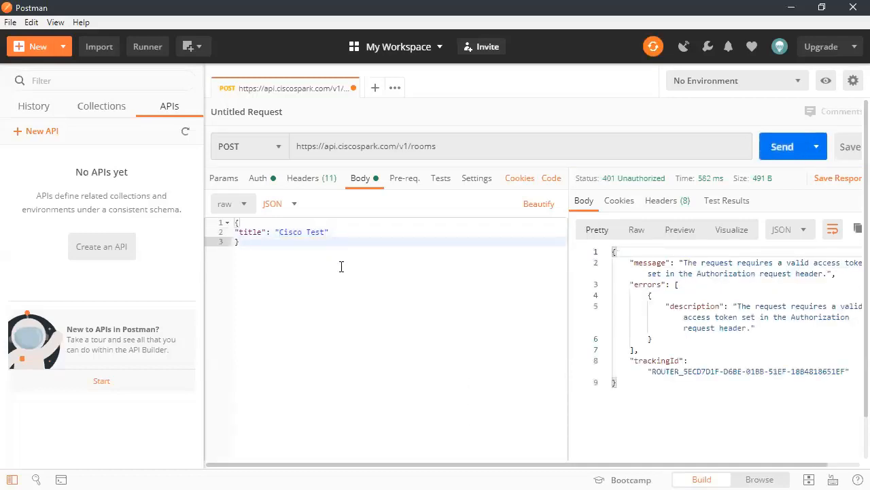
Show the request's authorization settings and highlight the error message in the response body
left_click(255, 179)
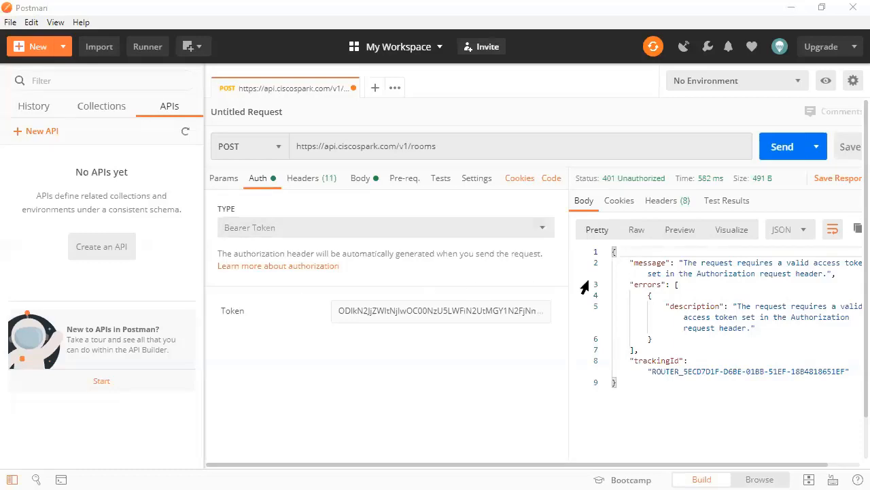
left_click_drag(568, 277, 752, 294)
left_click_drag(782, 329, 650, 250)
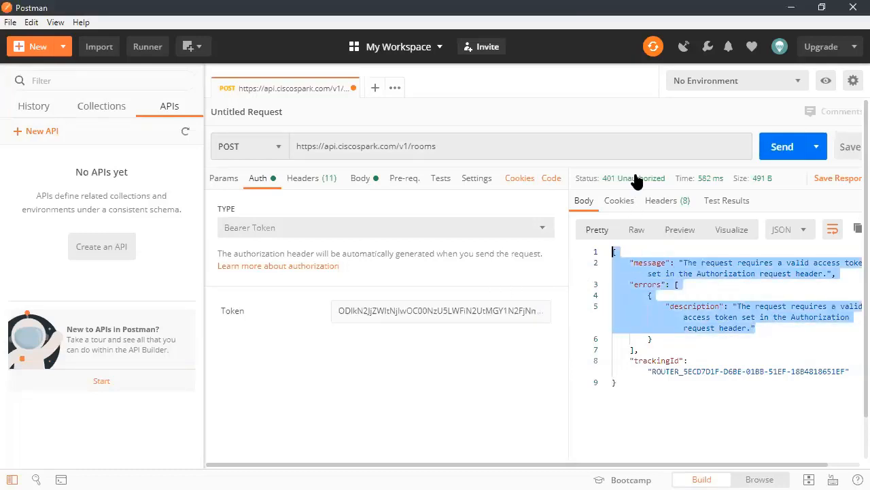
left_click(768, 339)
left_click_drag(705, 389, 612, 251)
View the response body formatted as XML and as Text, highlighting the XML output, and return the format to JSON
left_click(806, 234)
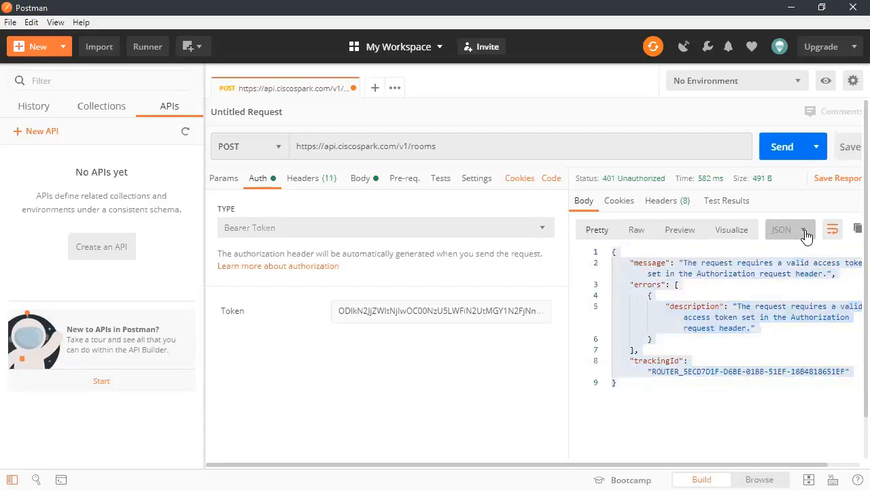
left_click(735, 279)
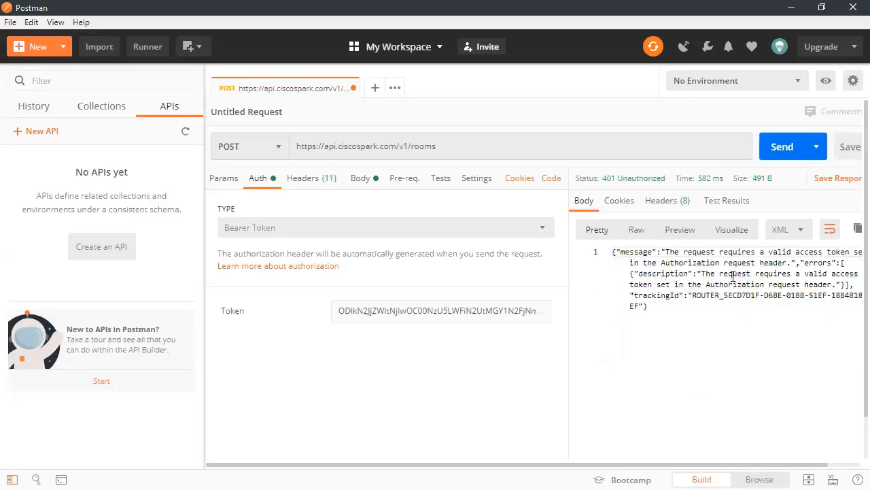
left_click_drag(676, 307, 585, 239)
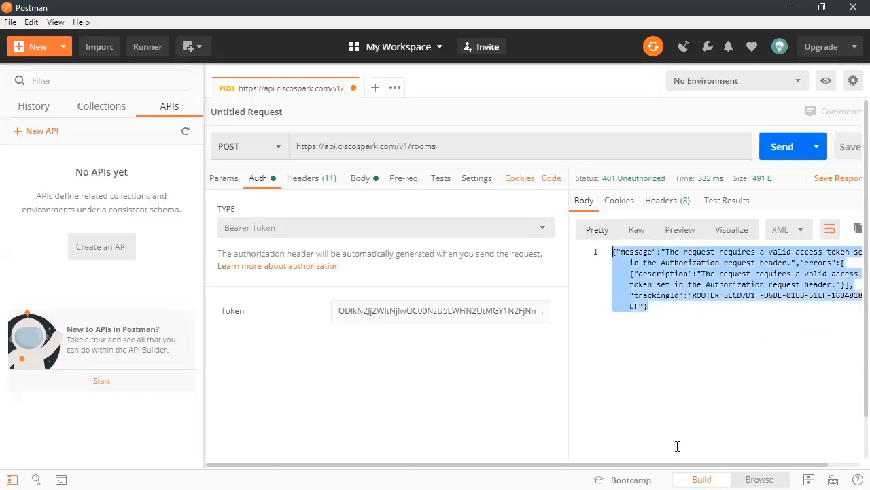
left_click(787, 230)
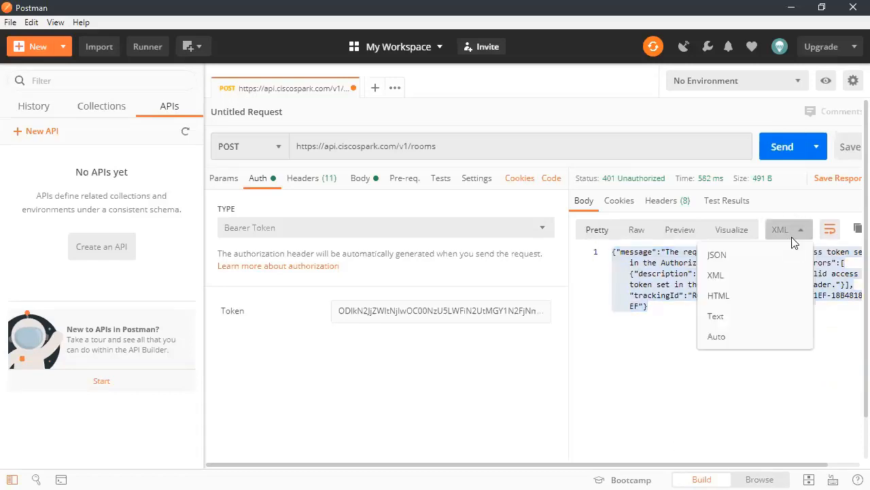
left_click(716, 317)
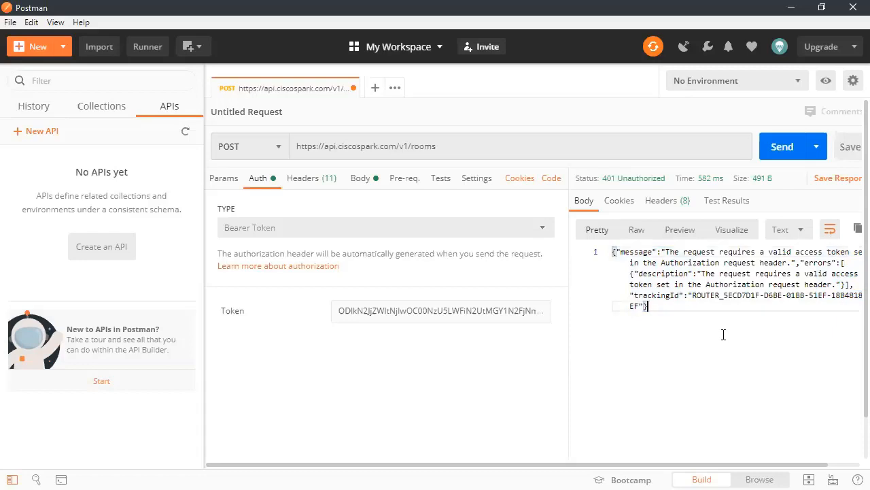
left_click(787, 228)
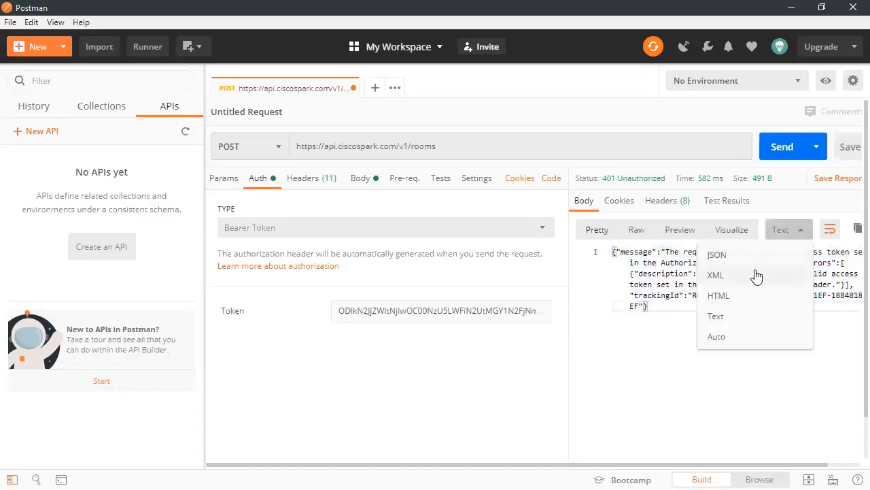
left_click(734, 255)
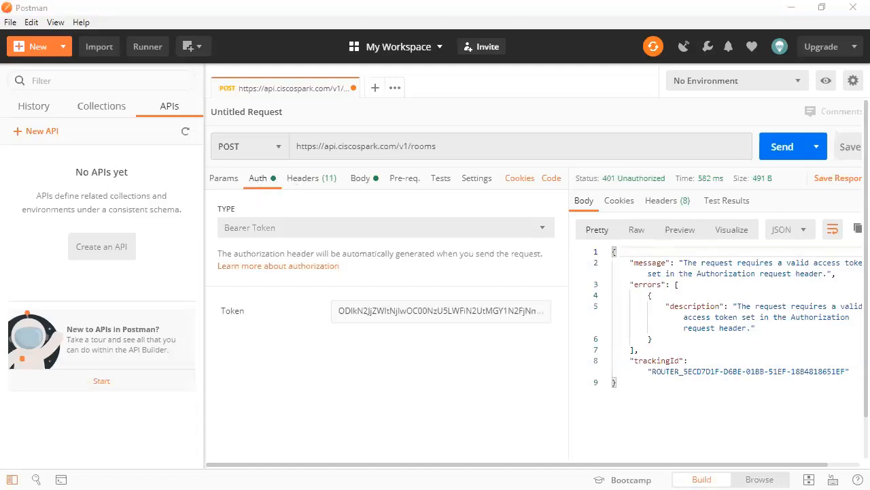
Replace the bearer token in the request's authorization settings with the newly copied Webex access token
left_click_drag(524, 310, 151, 309)
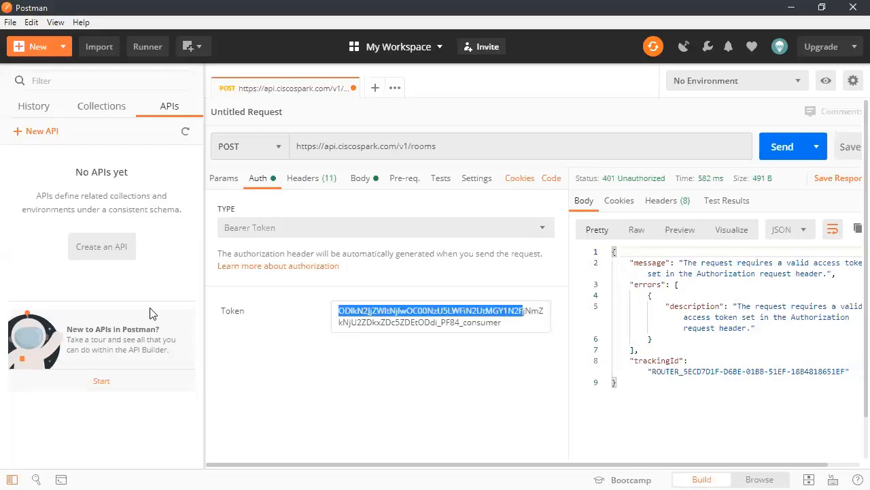
key("ctrl+a")
key("BackSpace")
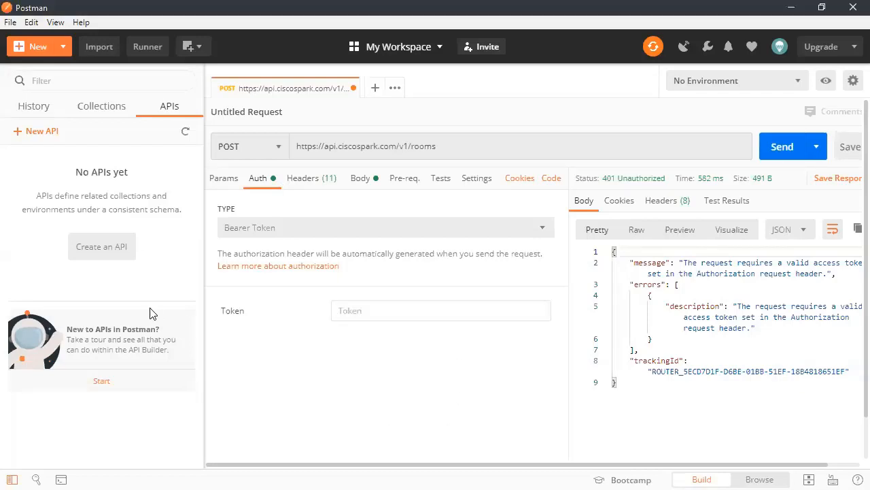
key("ctrl+v")
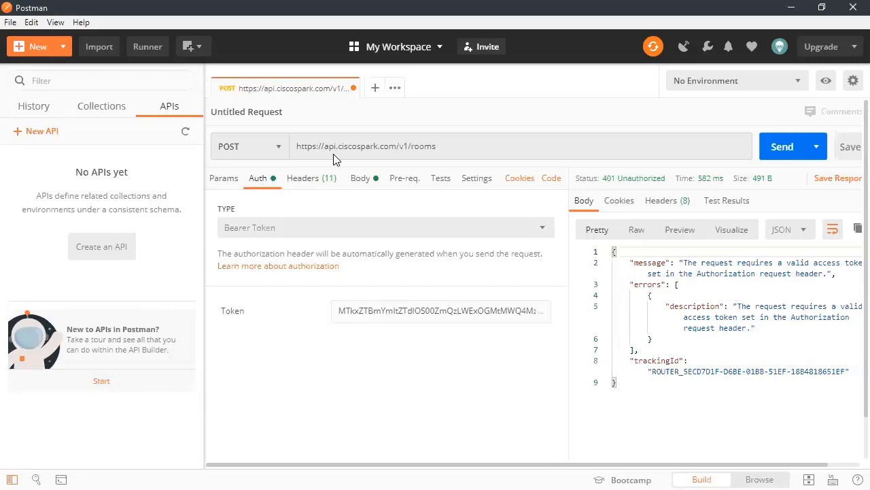
Resend the POST request with the Cisco Test body, and switch to Webex Teams to check the Cisco Test space
left_click(360, 180)
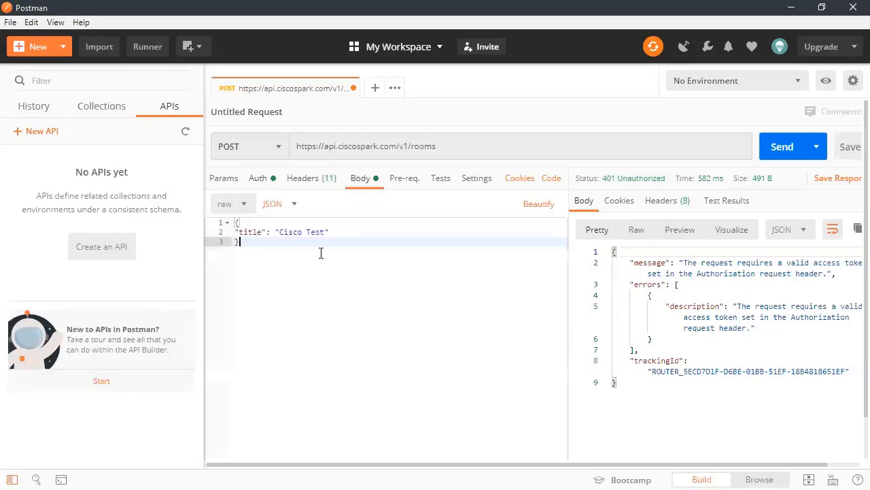
left_click(774, 147)
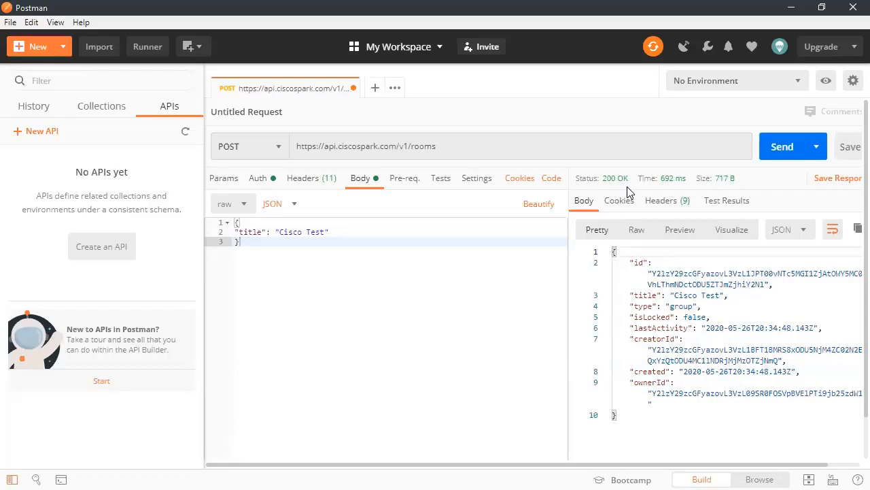
key("alt+Tab")
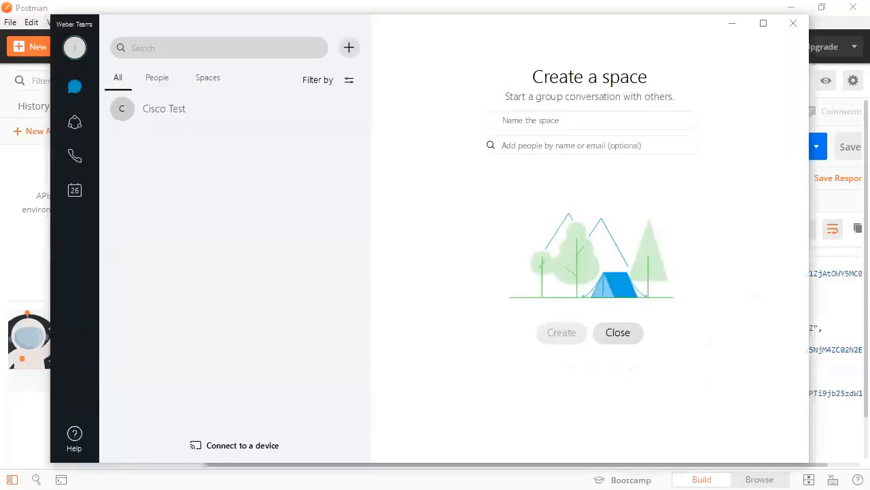
left_click(157, 116)
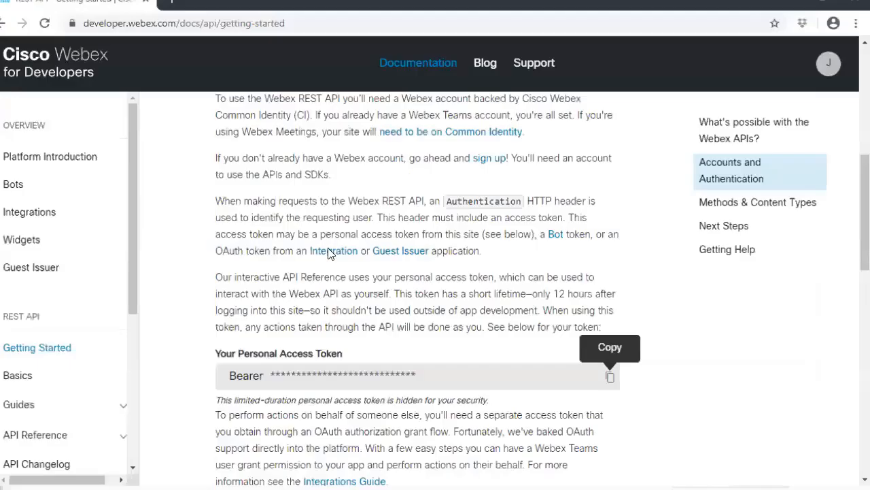
Open the Messages page of the API Reference in the Webex developer documentation and highlight the List Messages description
scroll(96, 347, "down", 4)
scroll(96, 348, "up", 3)
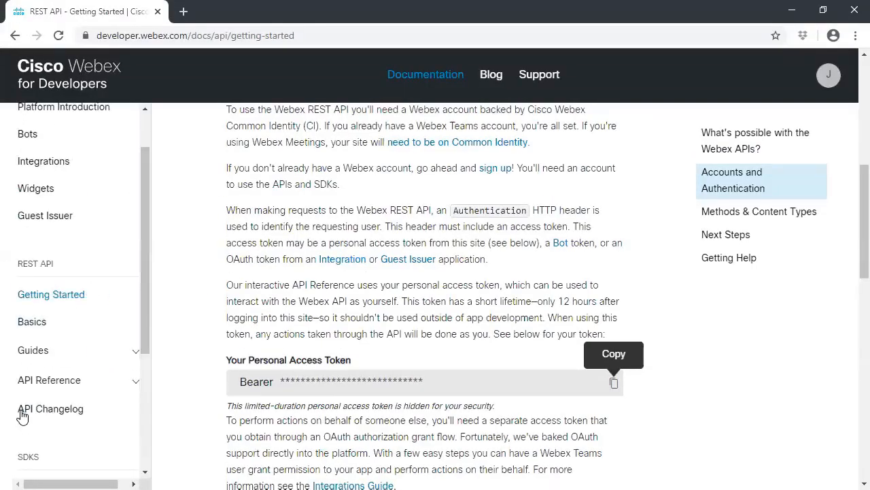
scroll(41, 354, "down", 2)
scroll(50, 297, "down", 1)
scroll(53, 299, "up", 2)
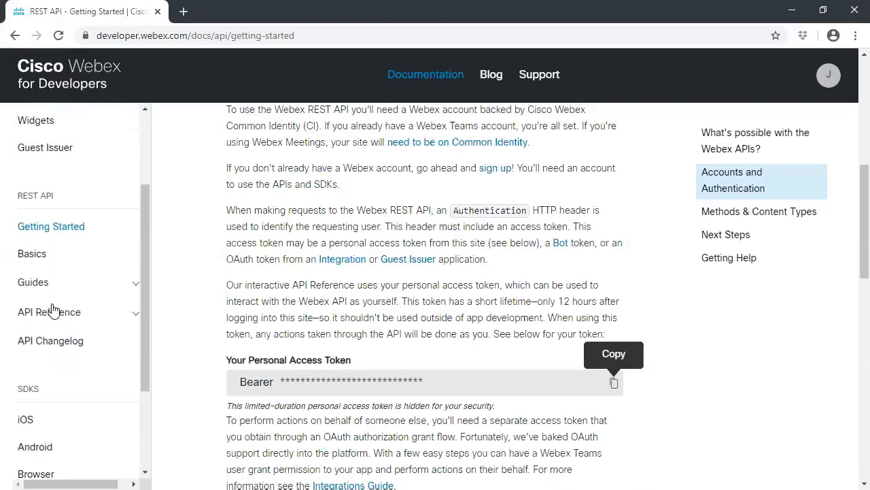
left_click(58, 312)
scroll(60, 320, "down", 4)
scroll(60, 319, "down", 1)
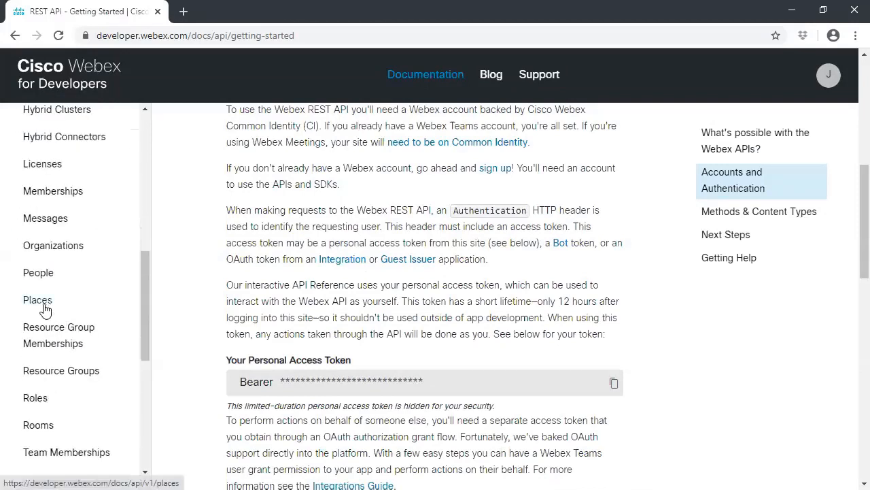
left_click(93, 226)
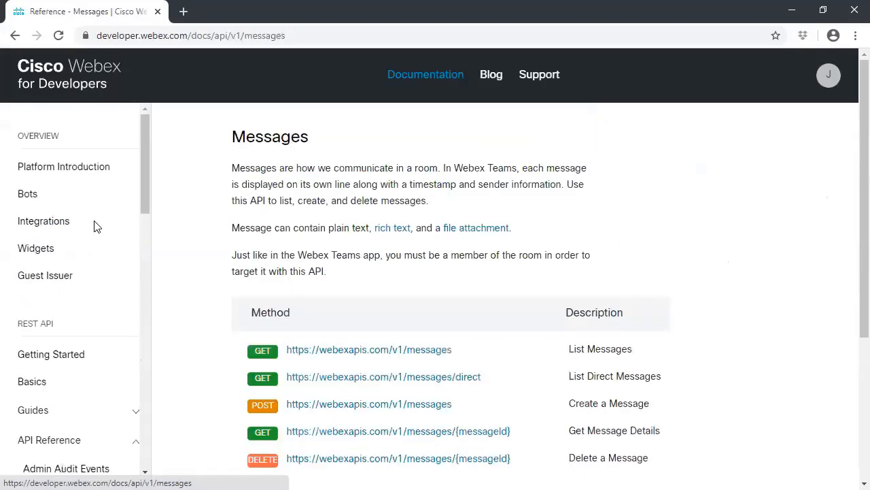
scroll(292, 261, "down", 2)
left_click_drag(640, 212, 576, 213)
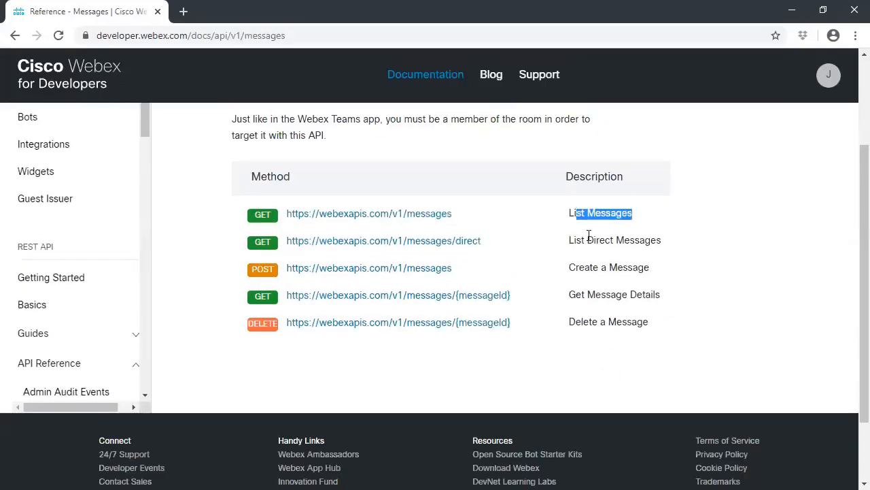
Highlight the Create a Message description, its POST endpoint, and the Delete a Message description in the Messages method table
left_click_drag(577, 268, 639, 267)
left_click_drag(454, 268, 276, 269)
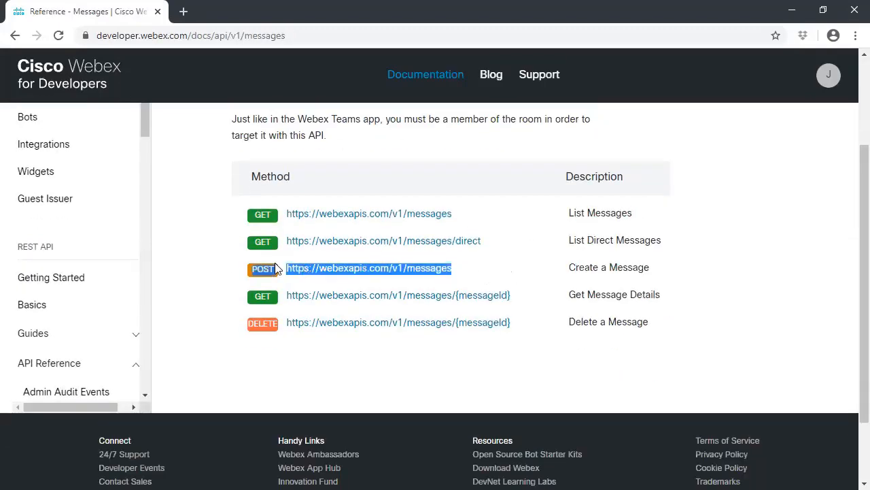
left_click(345, 352)
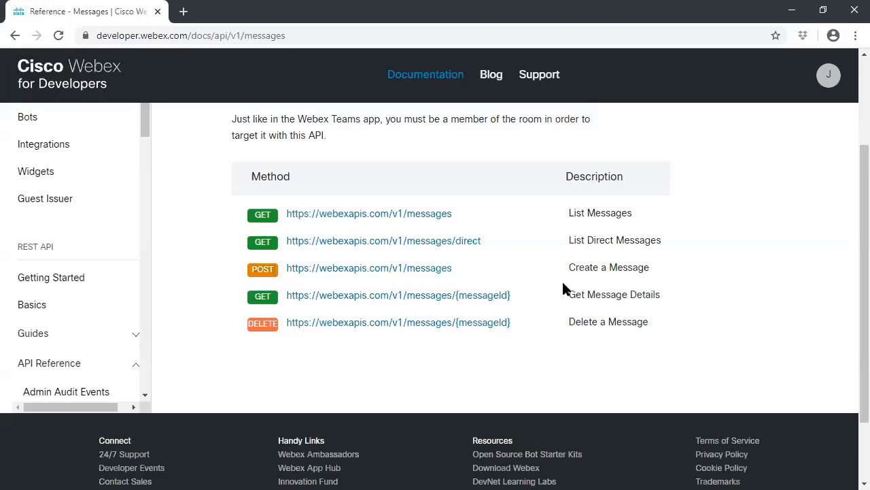
left_click_drag(568, 289, 592, 322)
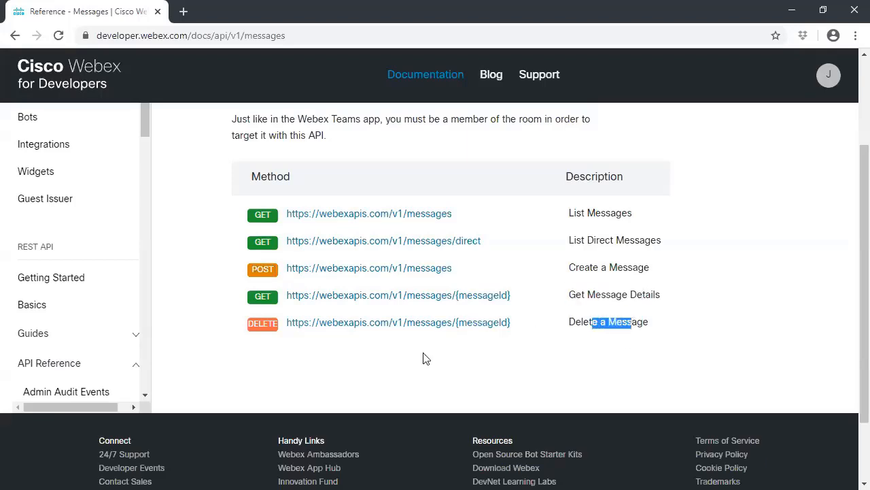
Open the Team Memberships page from the API Reference
scroll(91, 341, "down", 1)
scroll(89, 340, "down", 9)
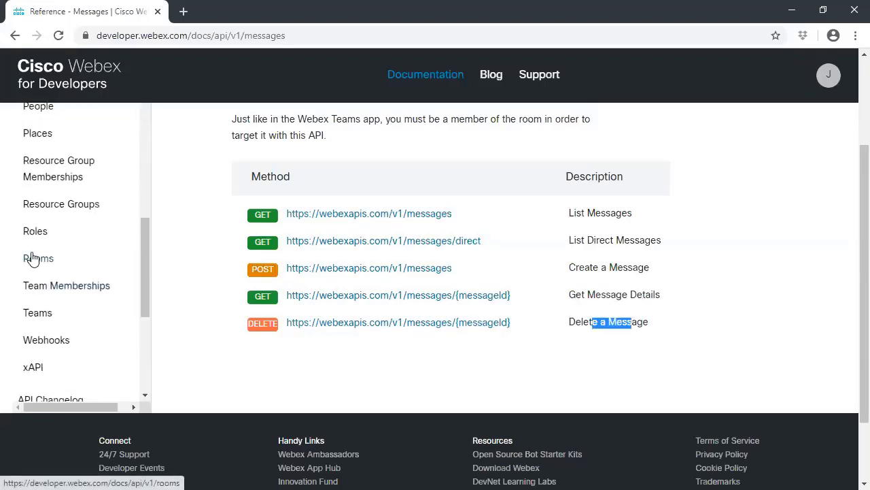
left_click(23, 234)
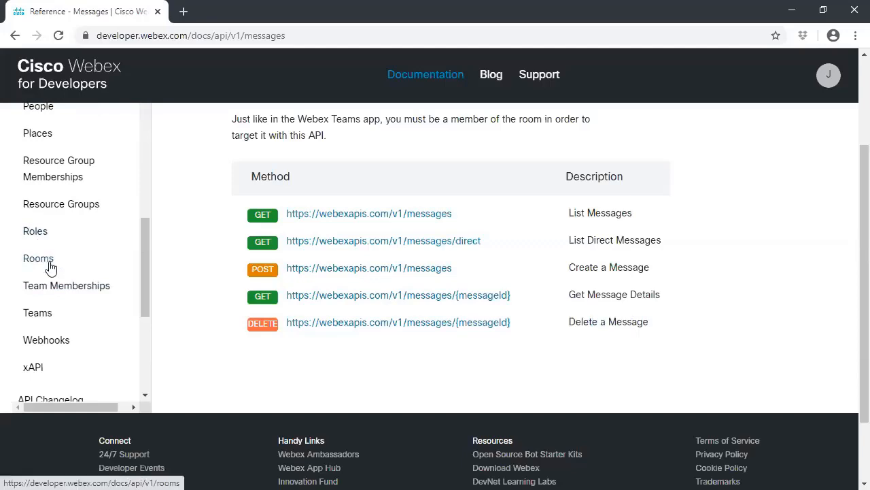
scroll(51, 268, "down", 1)
left_click(52, 217)
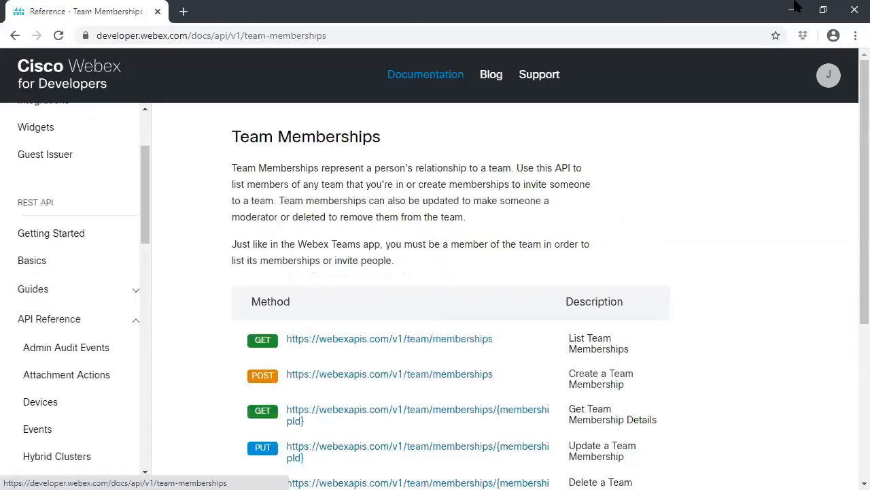
Minimize the browser, move the Webex Teams window out of the way, and bring Postman to the front
left_click(792, 10)
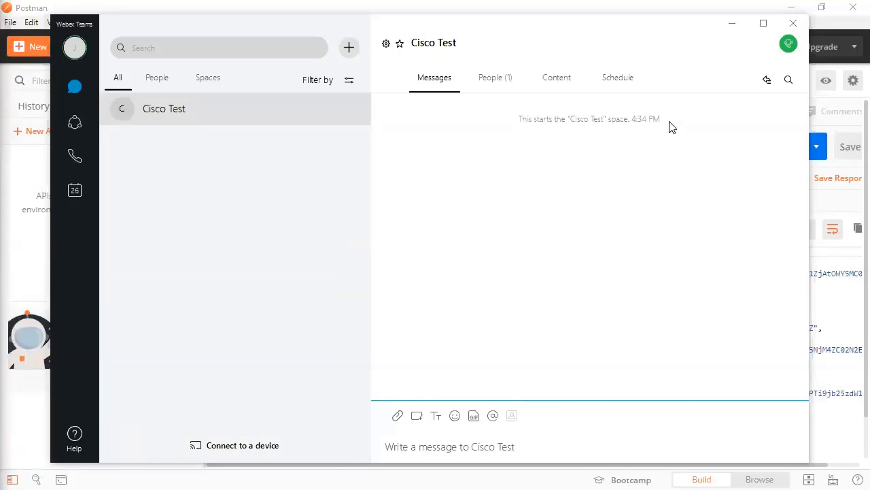
left_click_drag(567, 25, 551, 93)
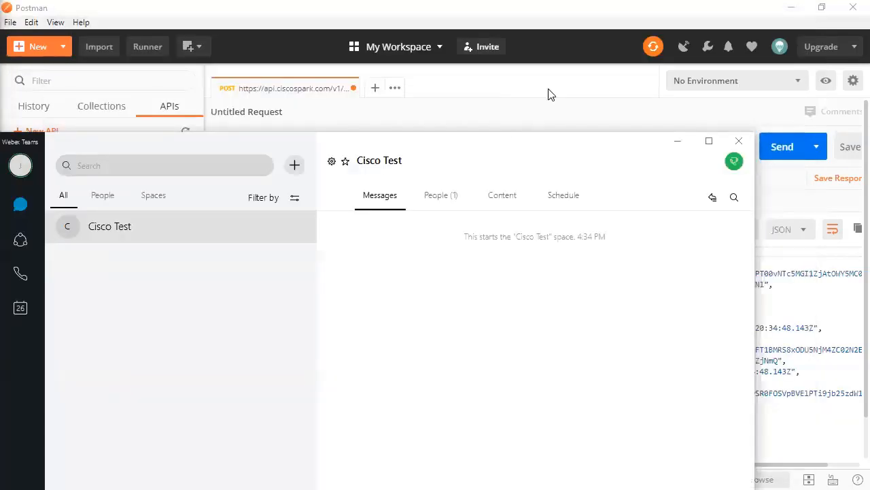
left_click(551, 94)
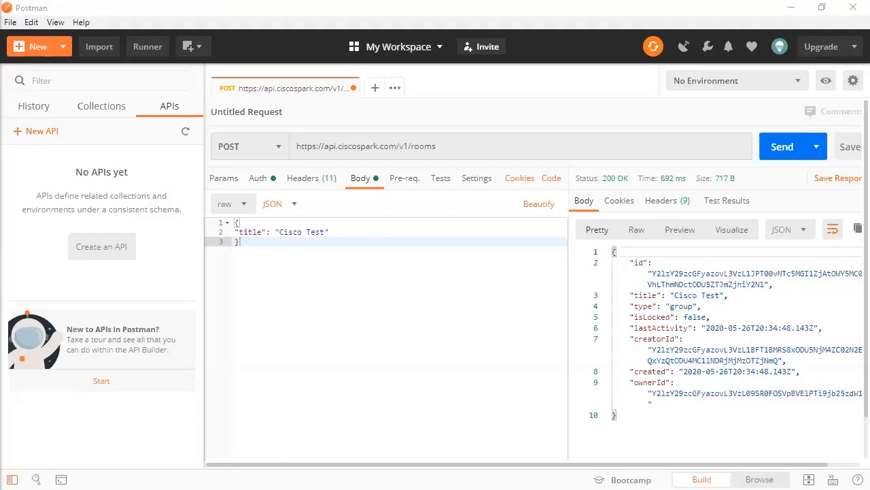
left_click(376, 88)
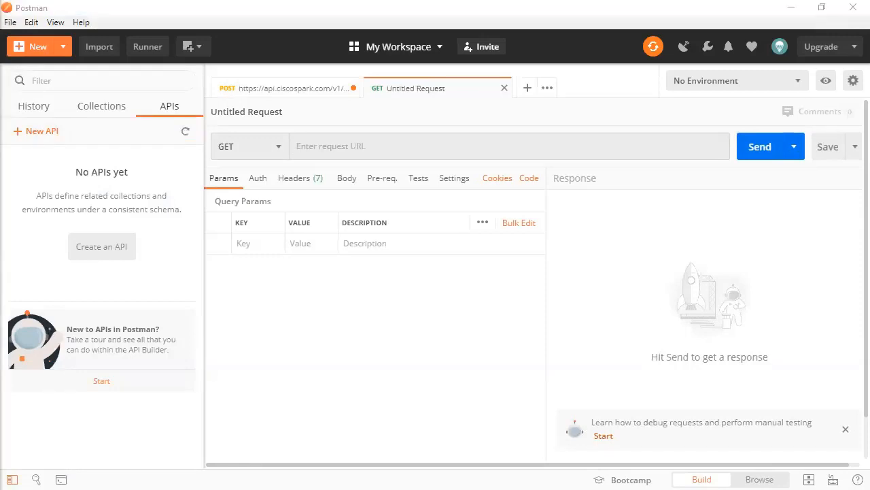
left_click(300, 146)
type("https://api.ciscospark.com/v1/rooms")
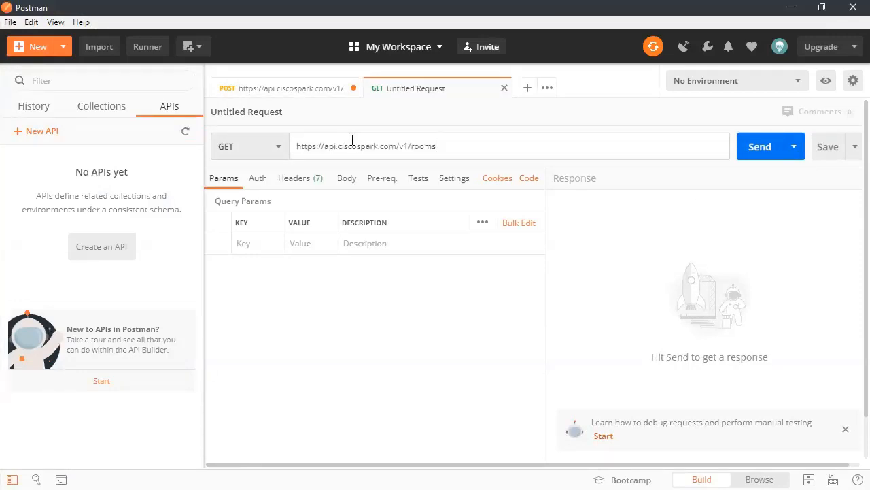
left_click(399, 419)
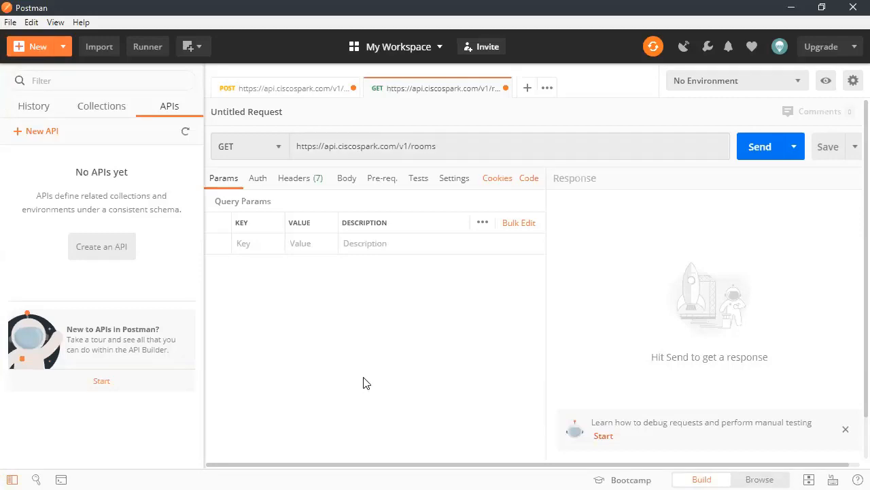
Set the GET request's authorization type to Bearer Token and paste the Webex access token into the token field
left_click(259, 178)
left_click(289, 232)
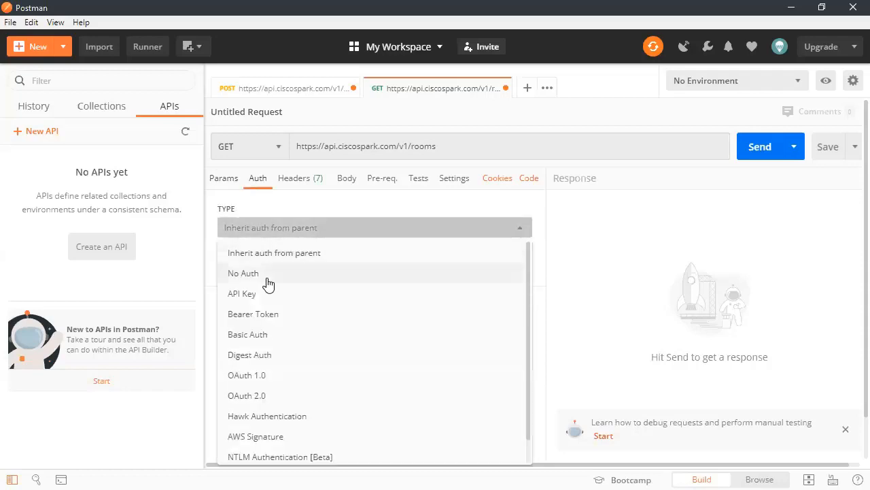
left_click(263, 316)
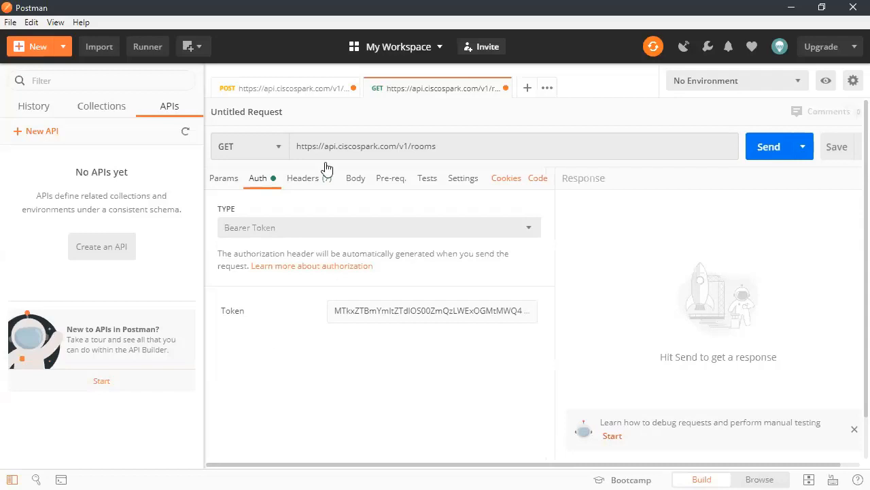
left_click(350, 310)
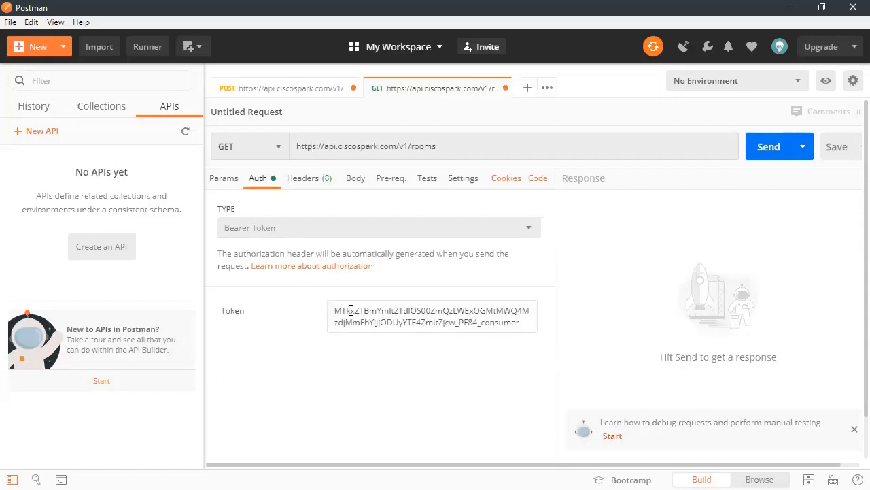
left_click(318, 343)
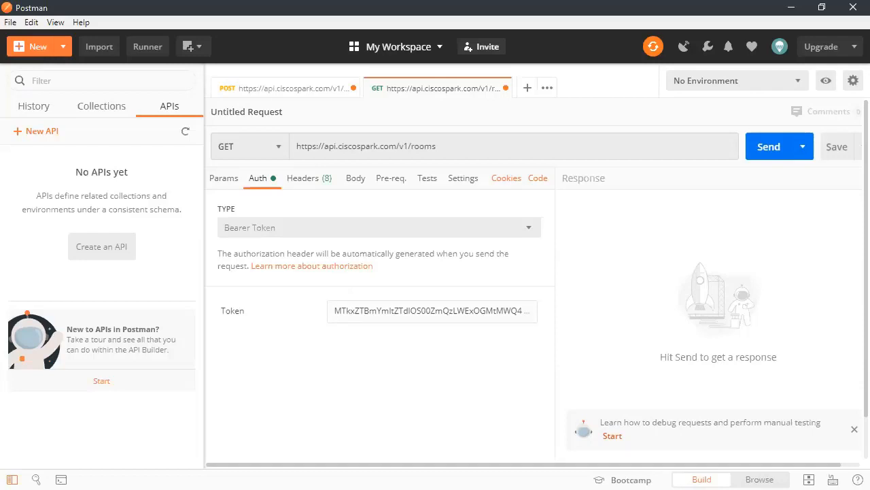
Highlight the rooms URL, send the GET request, and bring the response body into view
left_click_drag(464, 145, 304, 136)
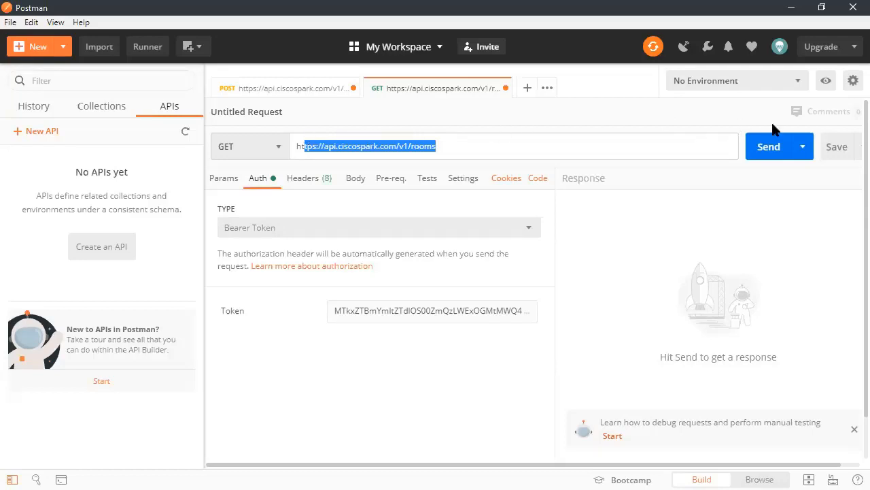
left_click(782, 148)
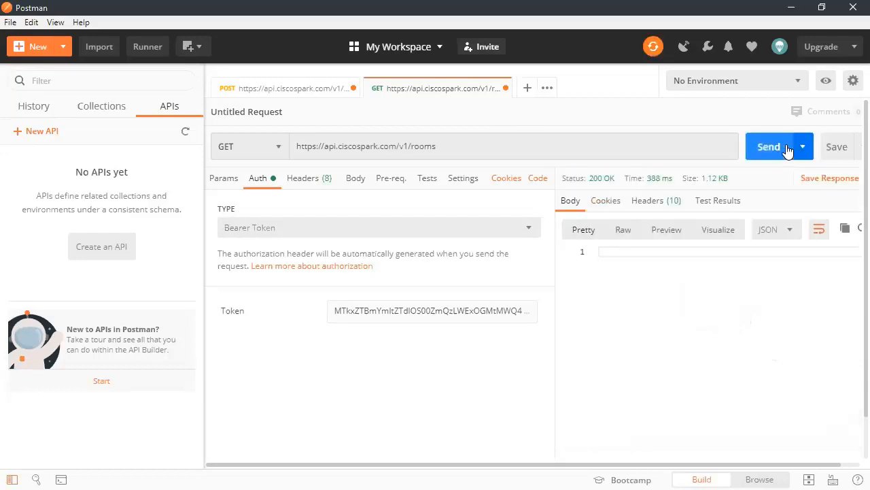
scroll(652, 246, "down", 1)
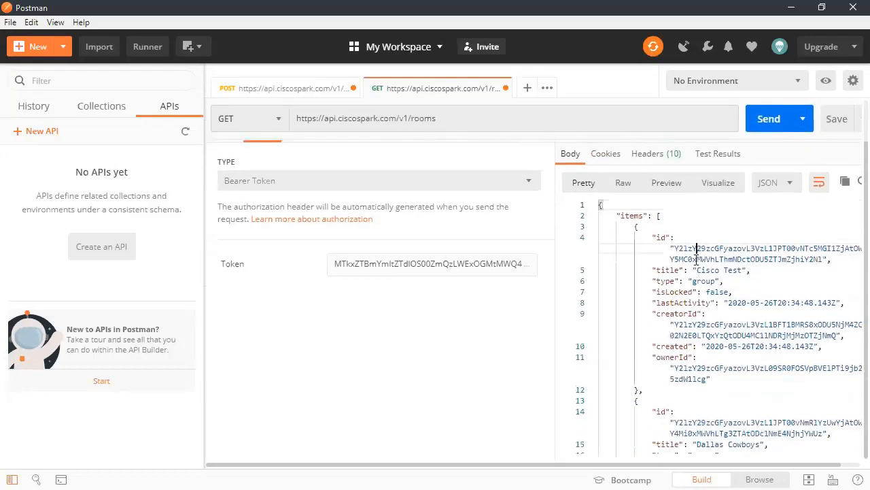
Copy the entire JSON response and paste it into the untitled document in EditPad Lite
left_click_drag(599, 205, 727, 449)
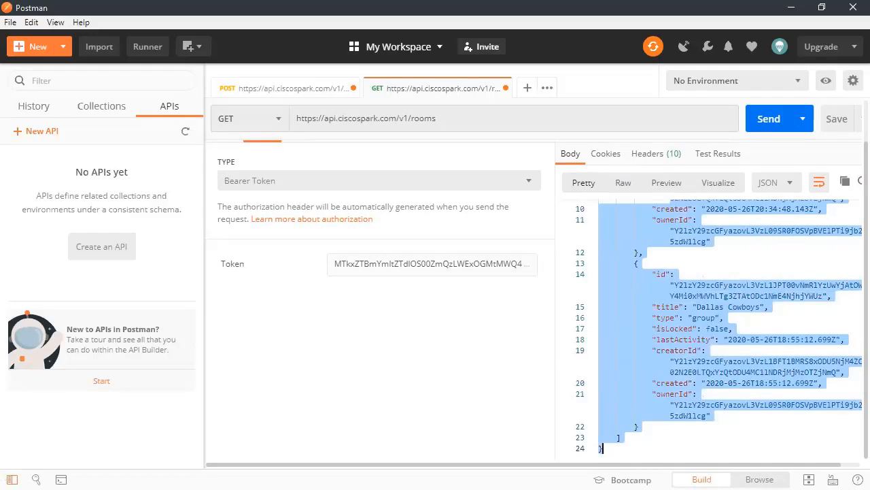
key("alt+Tab")
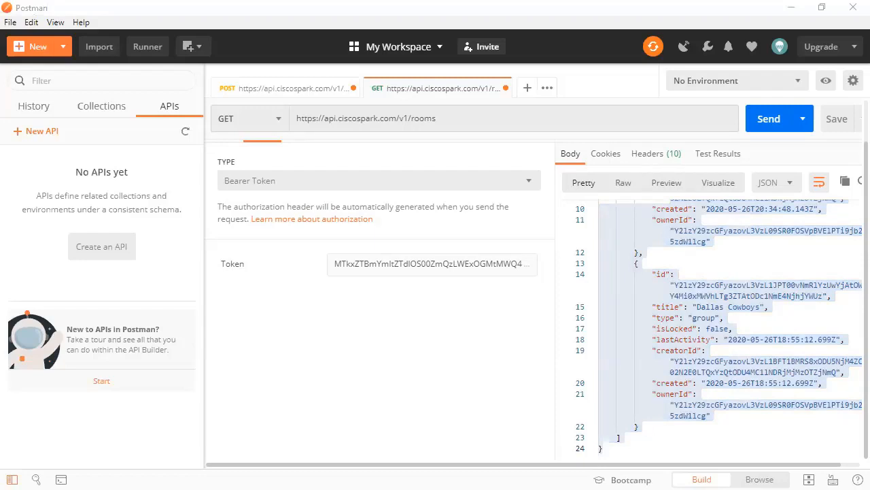
key("alt+Tab")
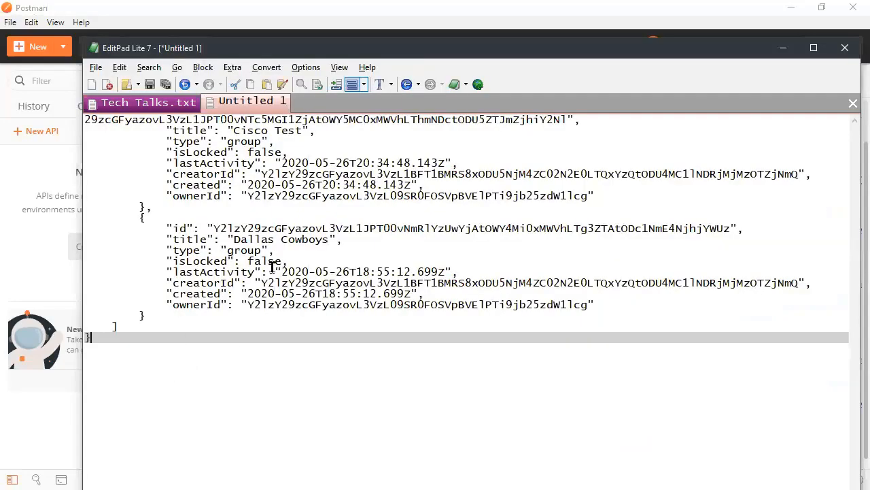
Highlight the Dallas Cowboys and Cisco Test room titles in the pasted JSON
left_click_drag(337, 240, 214, 240)
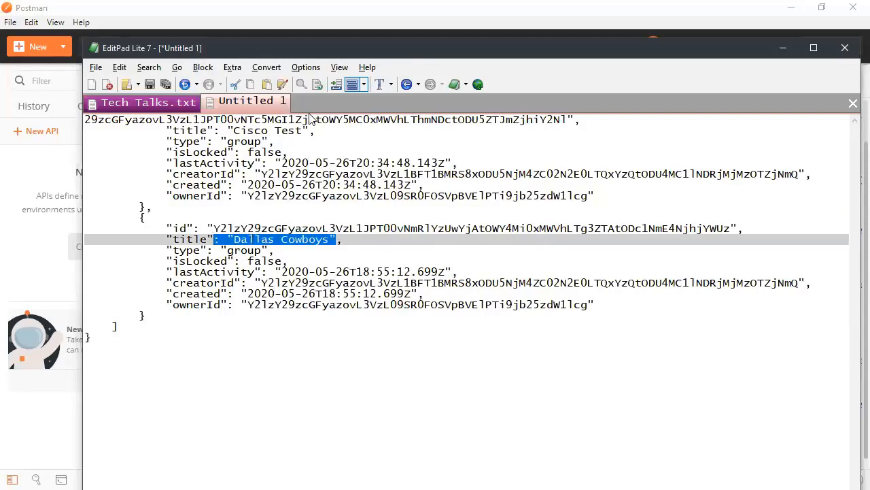
left_click_drag(304, 130, 234, 130)
left_click(271, 250)
left_click(294, 242)
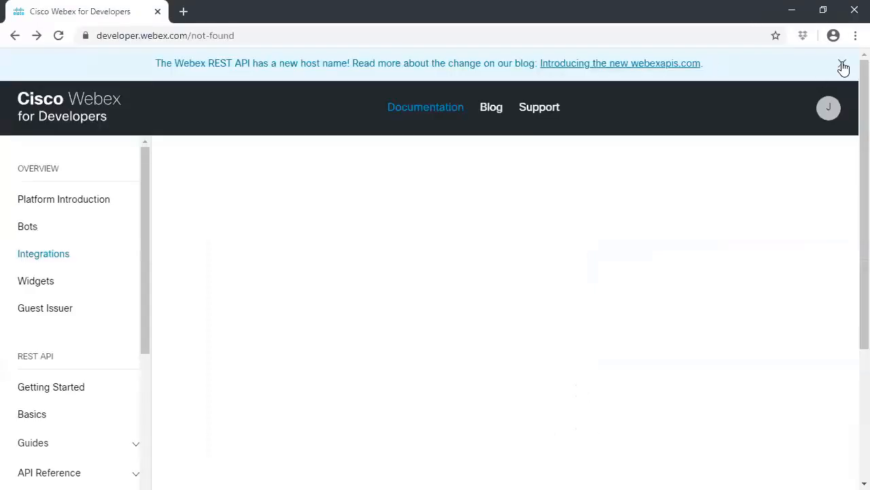
left_click(844, 68)
scroll(88, 391, "down", 3)
scroll(88, 379, "up", 2)
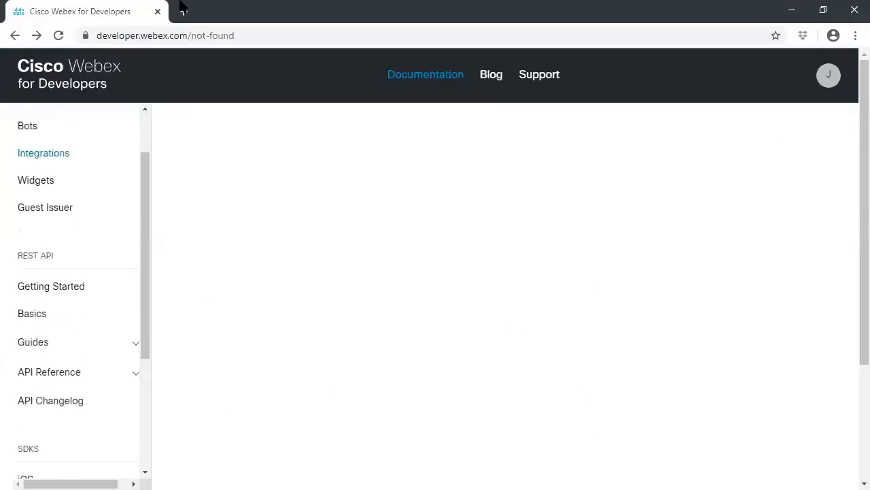
left_click_drag(193, 35, 27, 34)
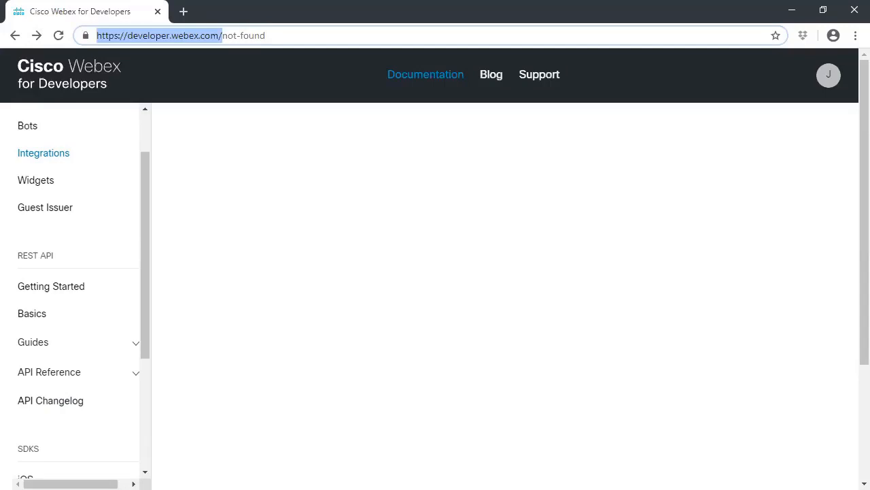
key("alt+Tab")
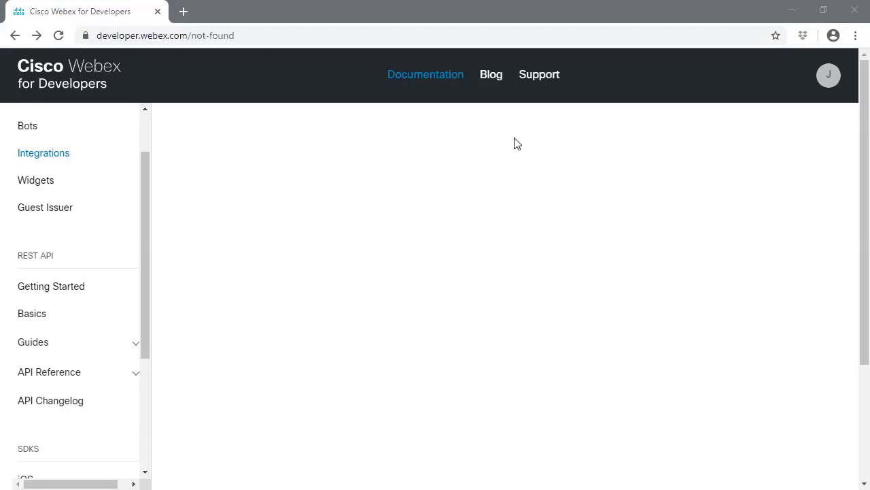
left_click(343, 364)
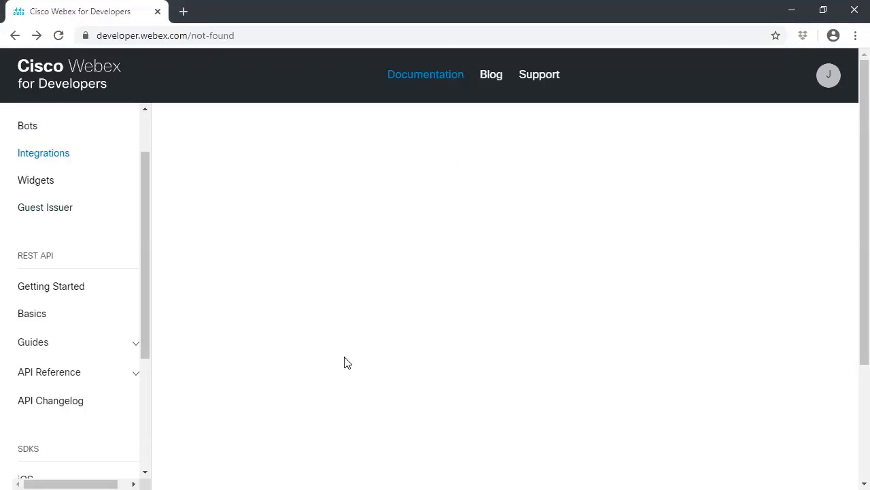
Expand the API Reference, open its Rooms page, and look through the list of API resources
scroll(102, 329, "down", 2)
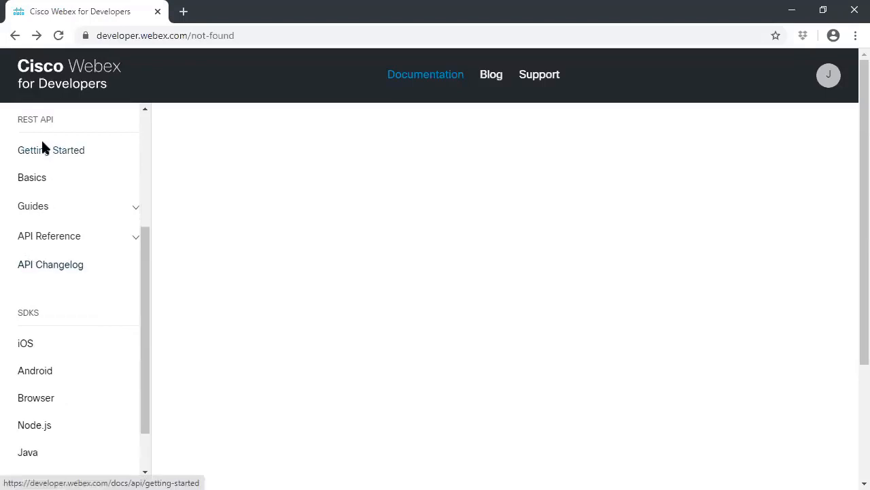
scroll(37, 125, "up", 2)
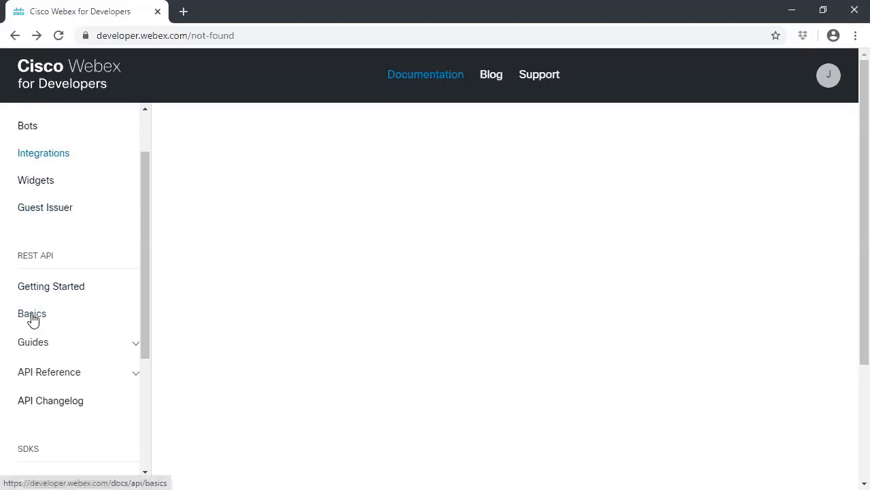
scroll(32, 320, "down", 2)
left_click(73, 241)
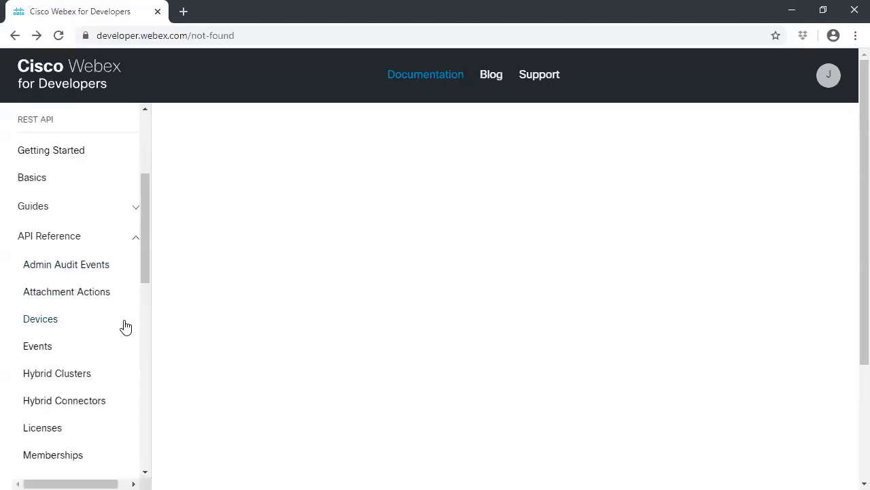
scroll(125, 327, "down", 1)
scroll(122, 330, "down", 2)
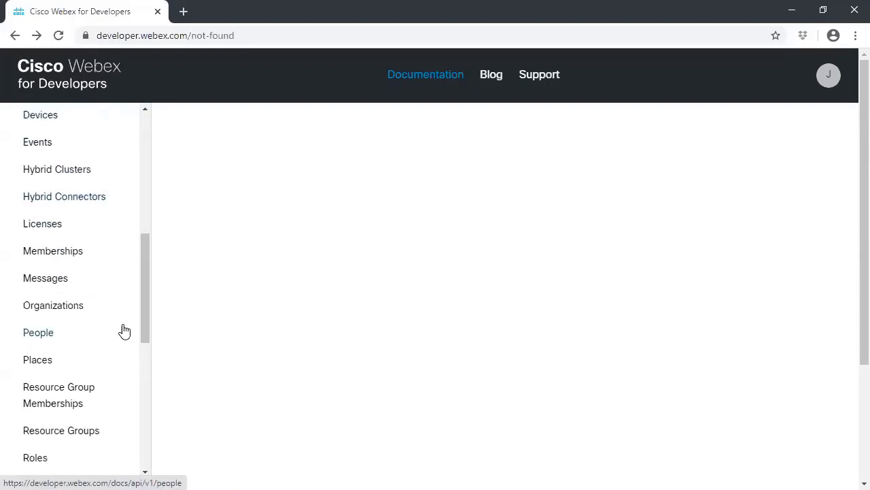
scroll(62, 357, "down", 2)
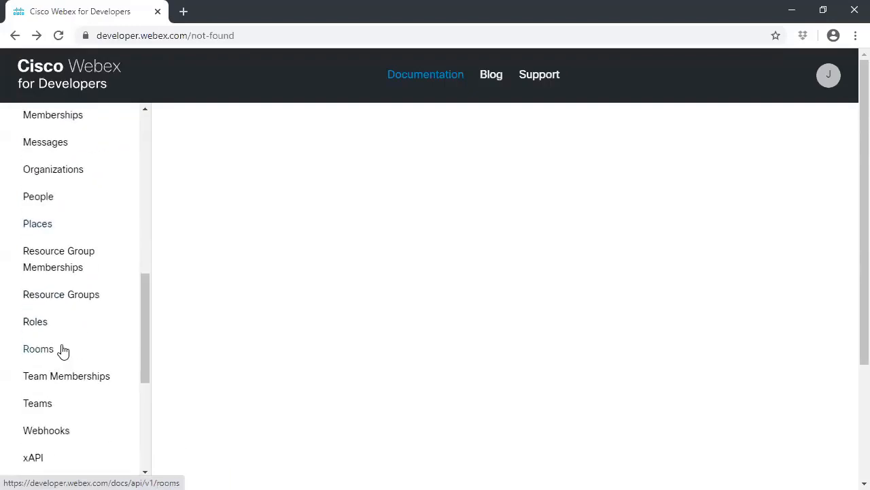
left_click(36, 350)
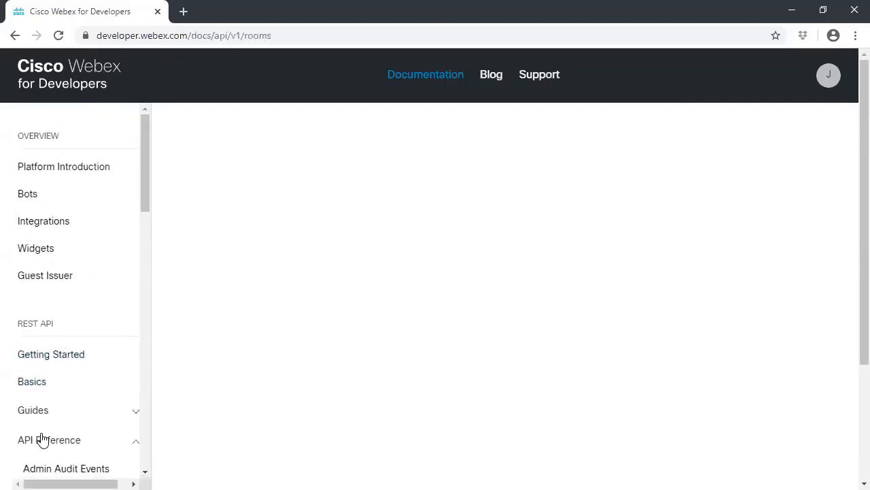
scroll(134, 388, "down", 6)
scroll(77, 360, "up", 2)
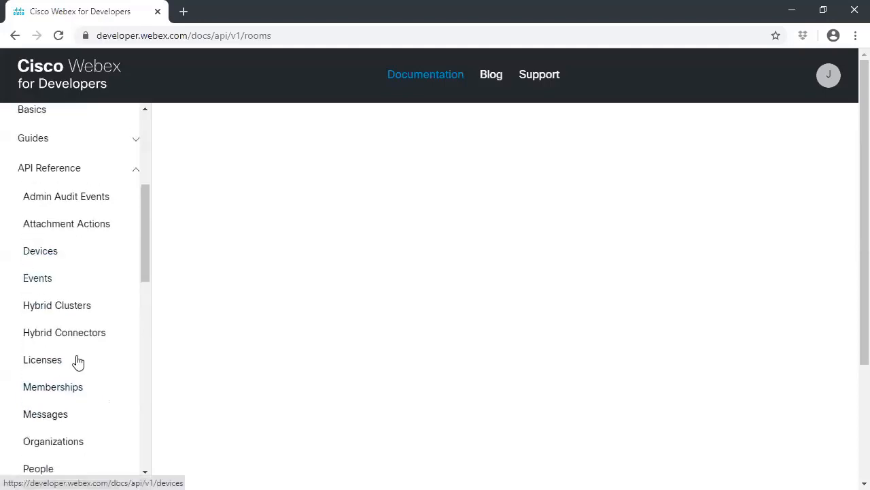
Open the List Rooms method from the Rooms API reference, glance at the GET request in Postman, and return to the documentation
scroll(97, 396, "down", 3)
scroll(55, 393, "down", 3)
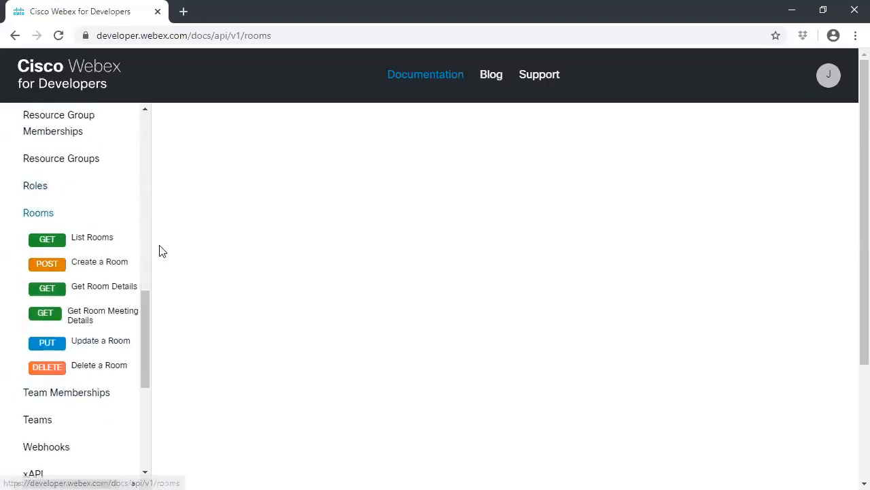
left_click(86, 245)
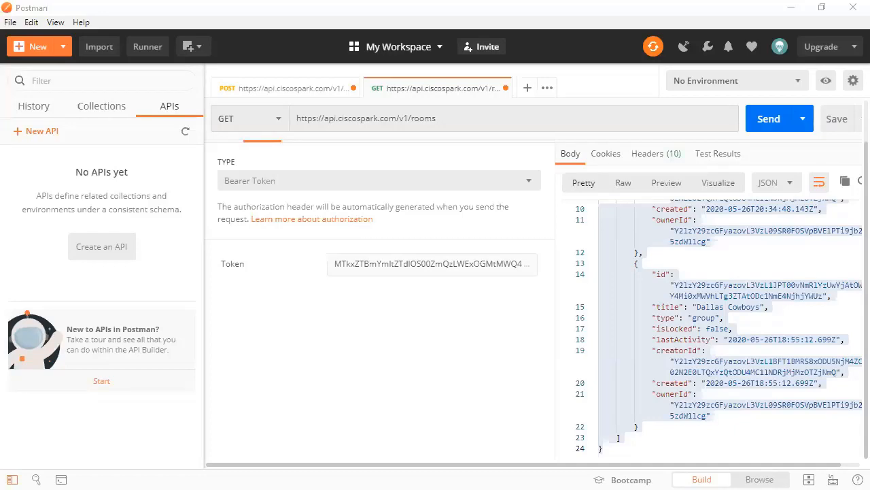
left_click_drag(620, 30, 503, 488)
key("alt+Tab")
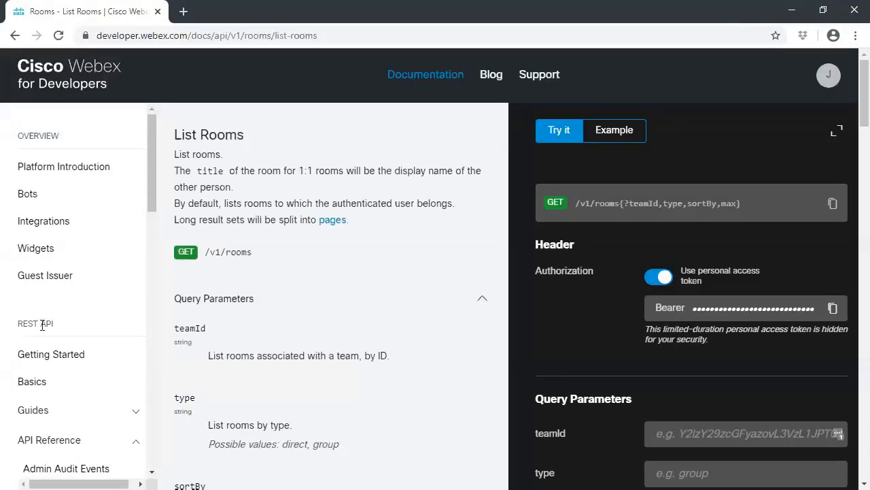
Collapse and re-expand the API Reference, then open its Licenses page
scroll(34, 306, "down", 4)
left_click(39, 172)
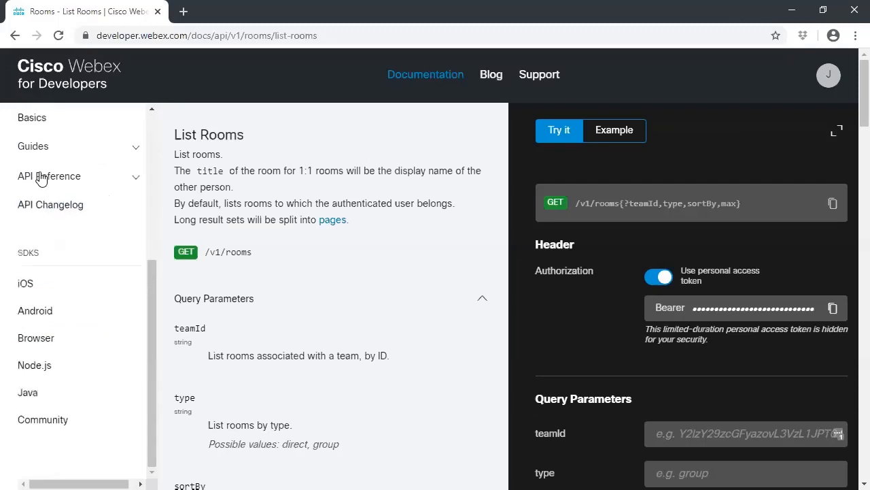
scroll(41, 179, "up", 2)
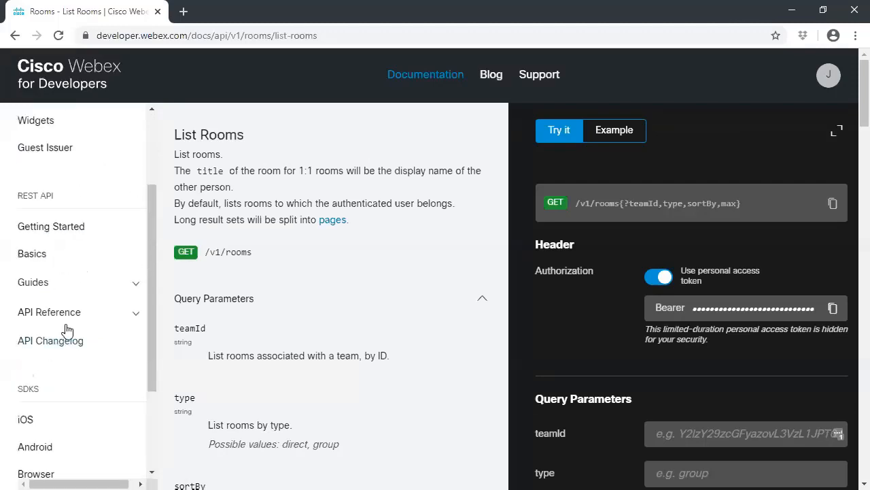
left_click(83, 311)
scroll(93, 342, "down", 3)
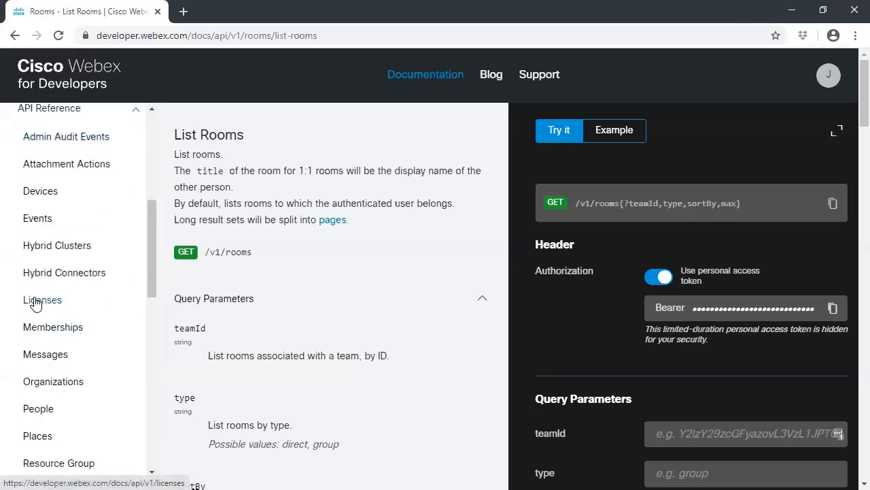
left_click(54, 298)
scroll(52, 325, "down", 5)
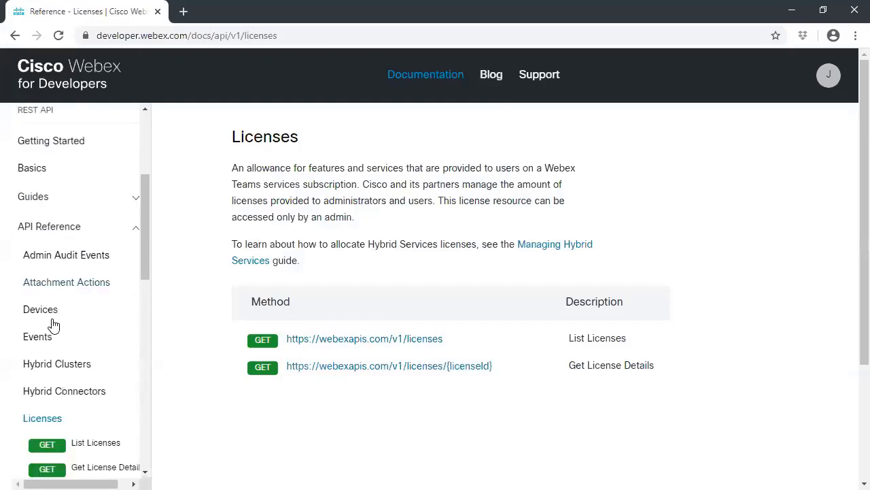
Open the Rooms reference page, review its table of methods, and open the GET List Rooms method
scroll(80, 370, "down", 3)
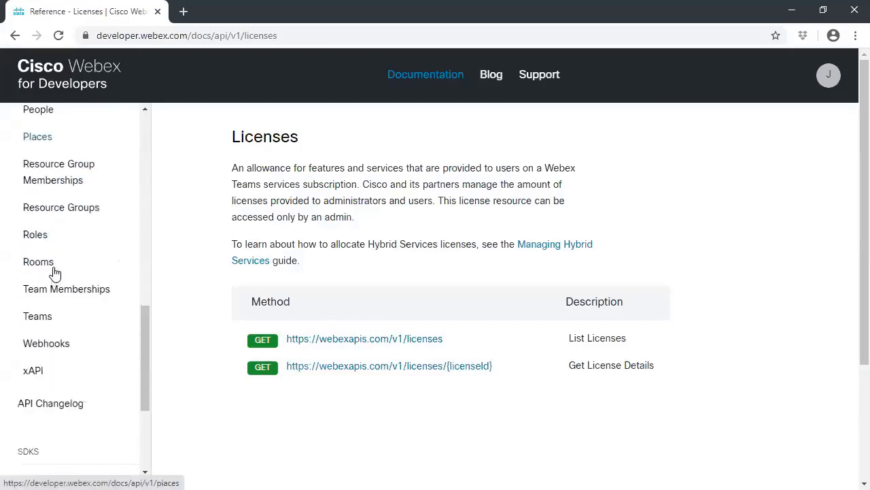
left_click(49, 196)
scroll(358, 326, "down", 2)
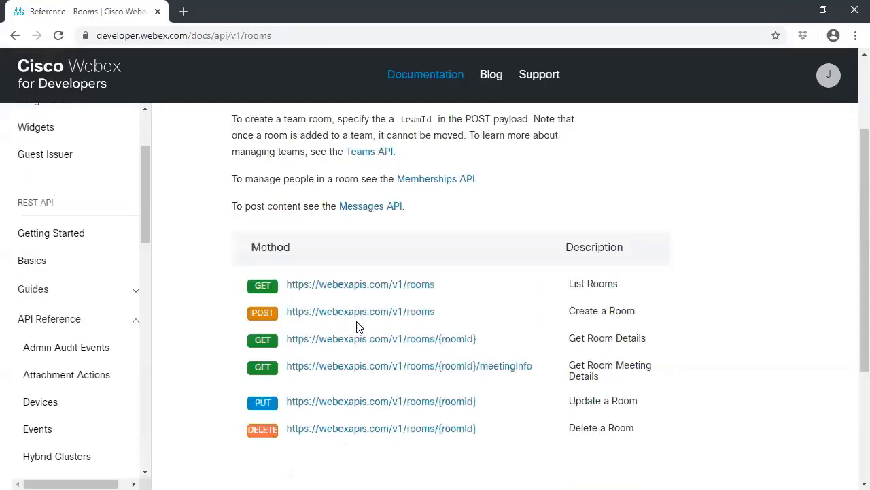
scroll(360, 262, "up", 2)
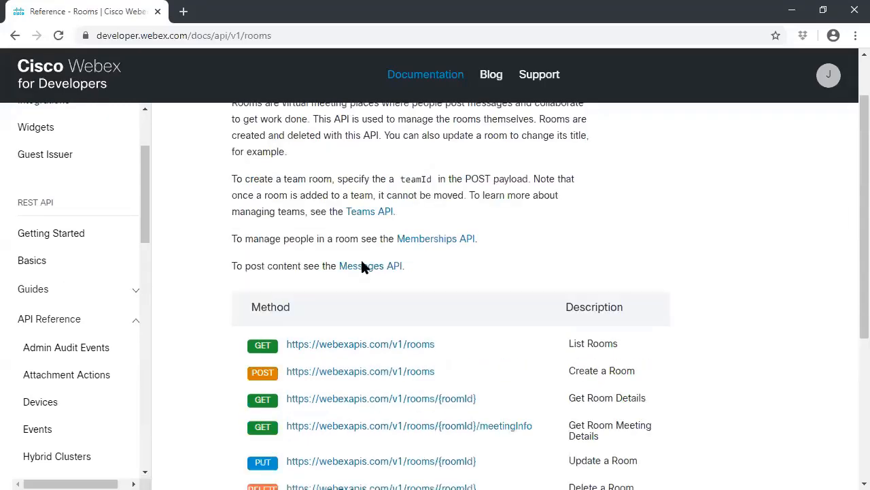
scroll(380, 389, "down", 2)
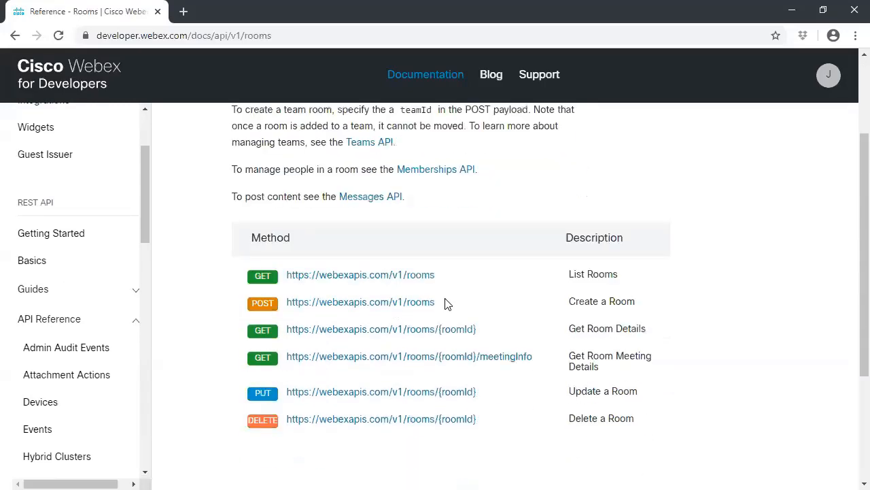
left_click(328, 279)
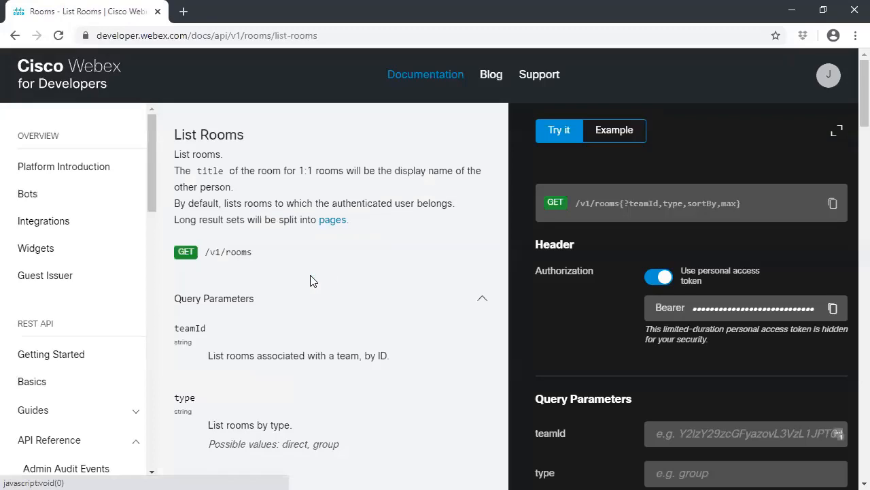
Highlight the query parameters in the List Rooms GET request path, then clear the selection
scroll(425, 222, "down", 1)
scroll(430, 239, "up", 1)
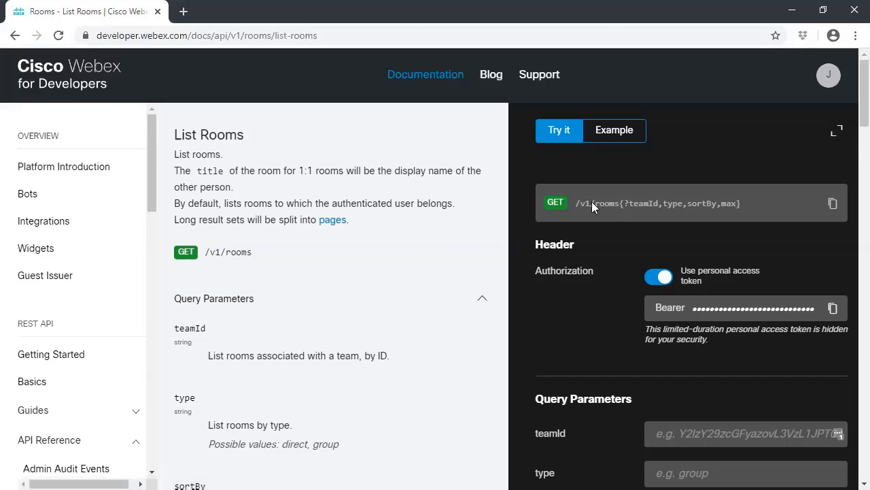
left_click_drag(751, 202, 476, 211)
left_click_drag(654, 204, 617, 253)
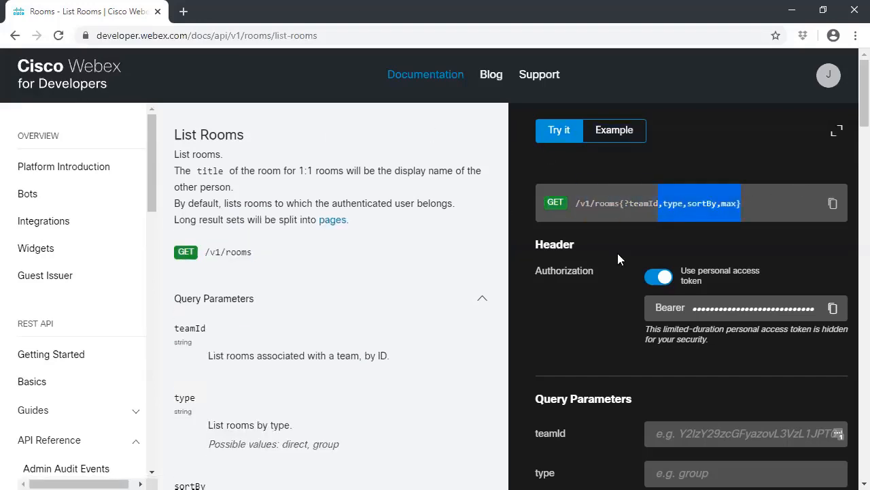
left_click(617, 252)
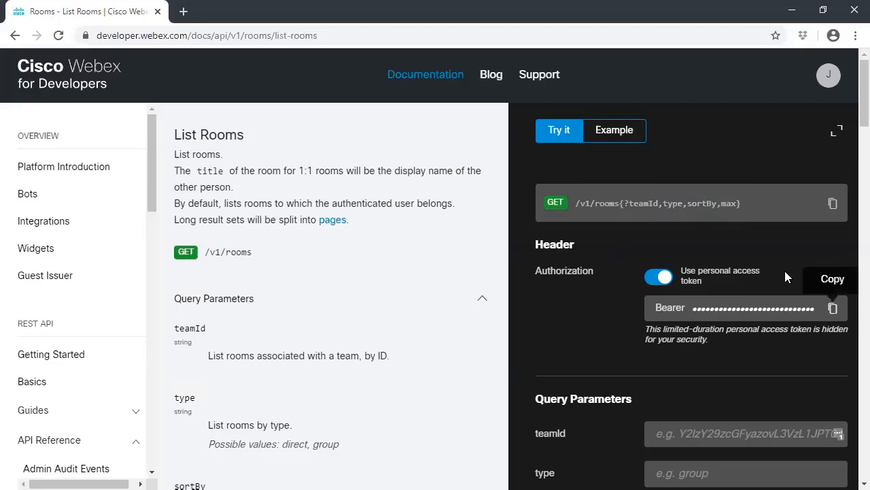
Review the List Rooms authorization header and highlight the Query Parameters heading and the sortBy description
scroll(759, 231, "down", 1)
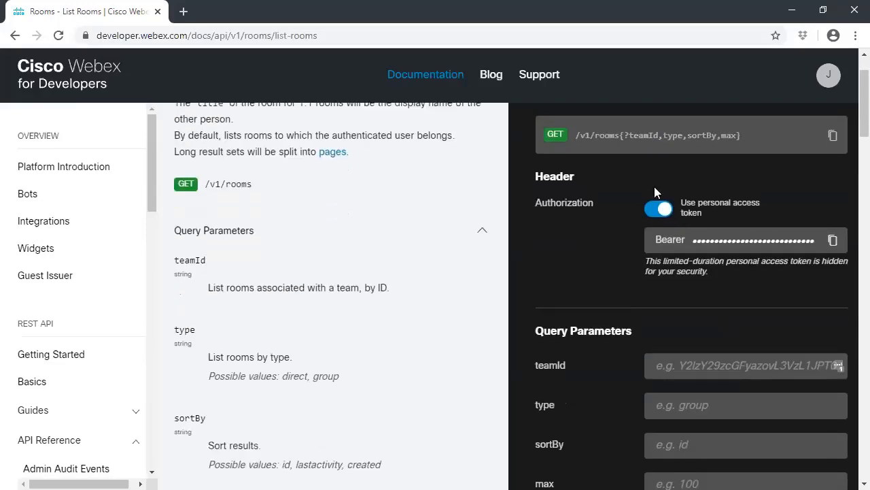
scroll(654, 190, "up", 1)
scroll(564, 370, "down", 1)
scroll(576, 352, "down", 2)
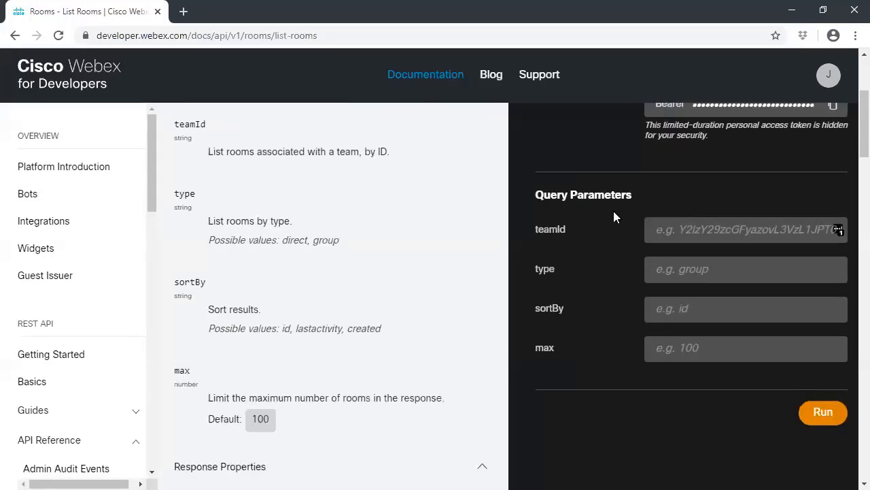
left_click_drag(552, 195, 618, 196)
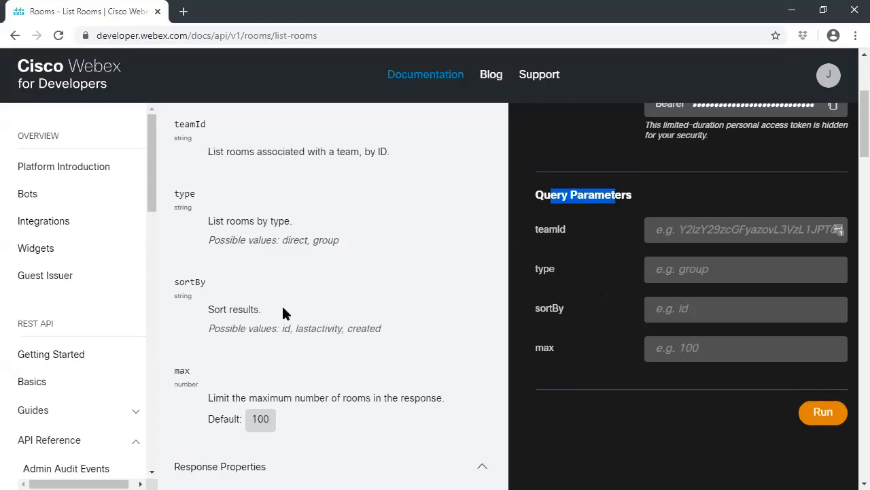
left_click_drag(406, 336, 181, 305)
left_click(341, 263)
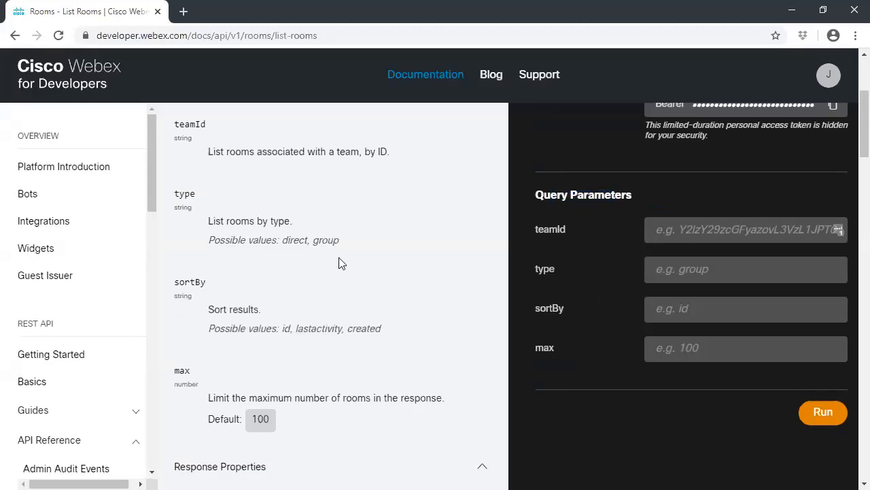
Highlight the descriptions of the type, teamId and max query parameters
left_click_drag(340, 243, 162, 223)
left_click(319, 234)
left_click_drag(397, 150, 213, 150)
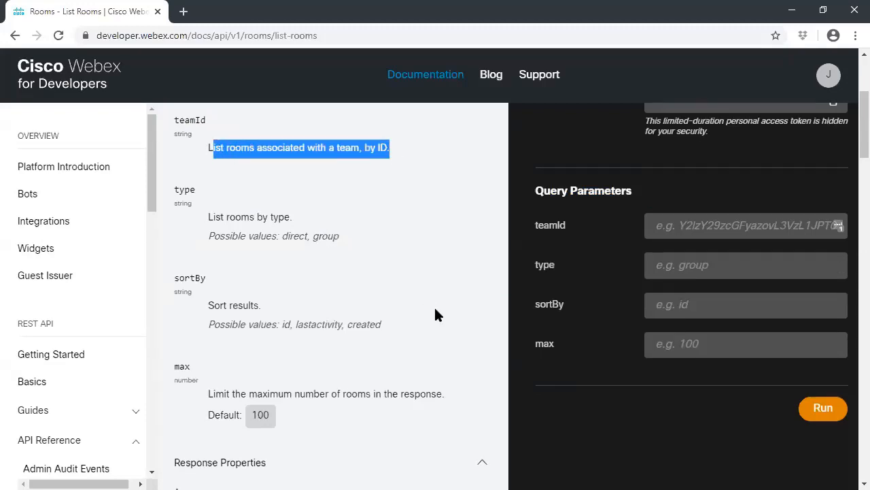
scroll(435, 314, "down", 1)
left_click_drag(268, 346, 270, 333)
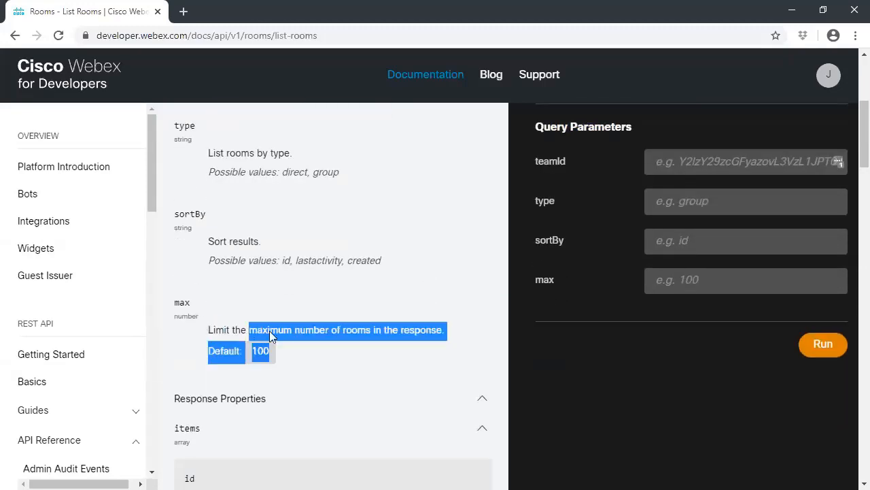
Look over the response properties, run the List Rooms request without query parameters, and view its JSON response
scroll(346, 385, "down", 3)
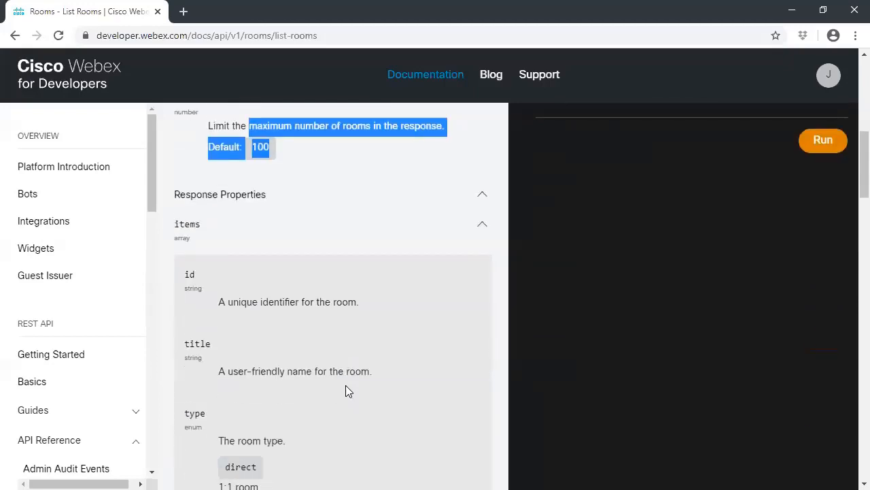
scroll(345, 390, "down", 3)
scroll(381, 392, "up", 10)
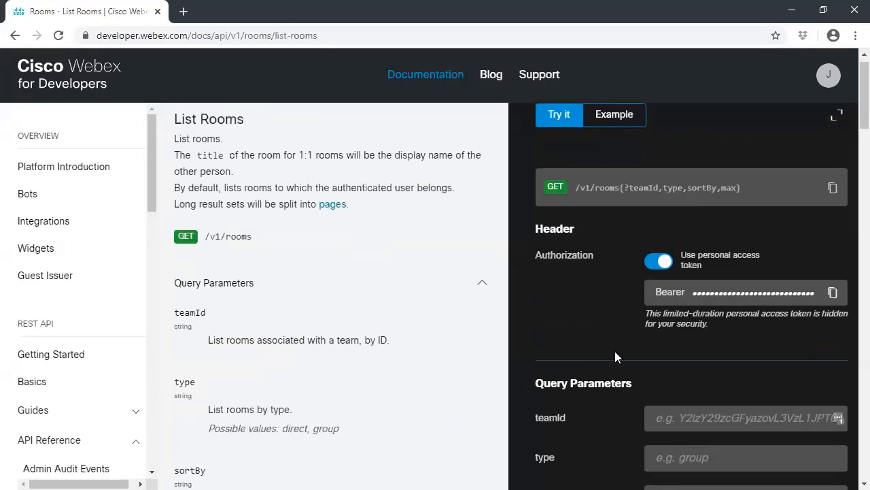
scroll(615, 354, "down", 5)
left_click(823, 275)
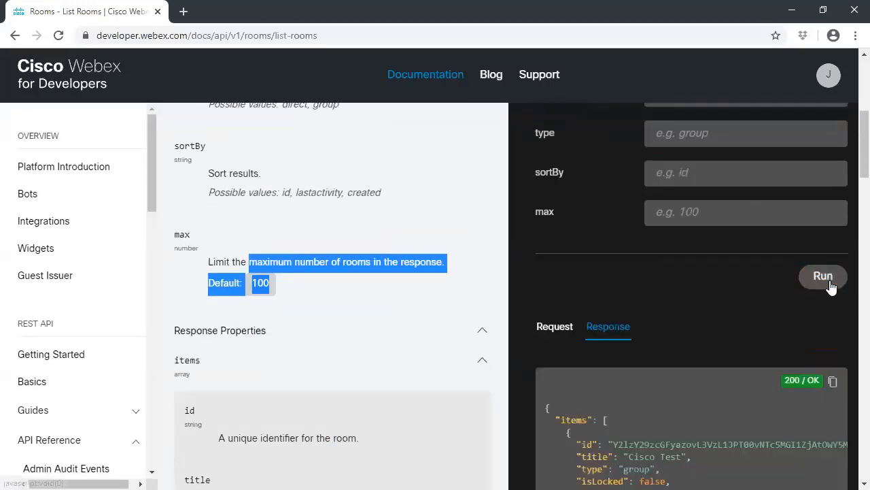
scroll(622, 201, "down", 3)
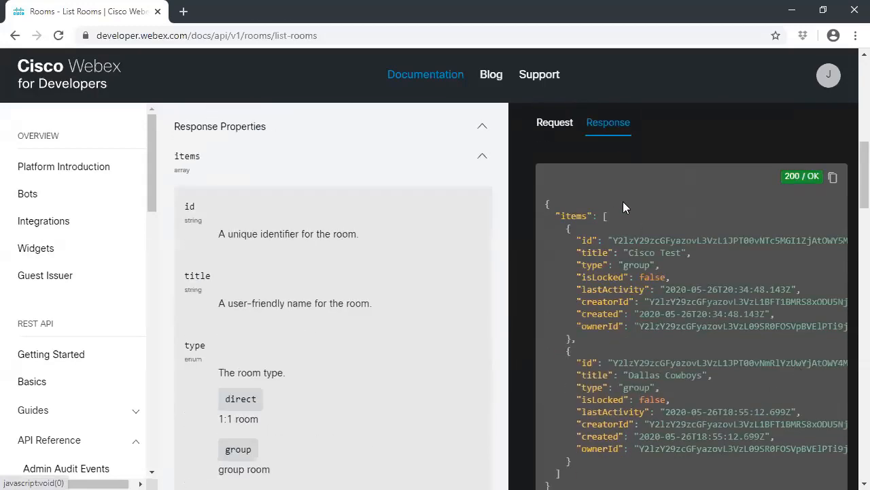
scroll(639, 218, "down", 1)
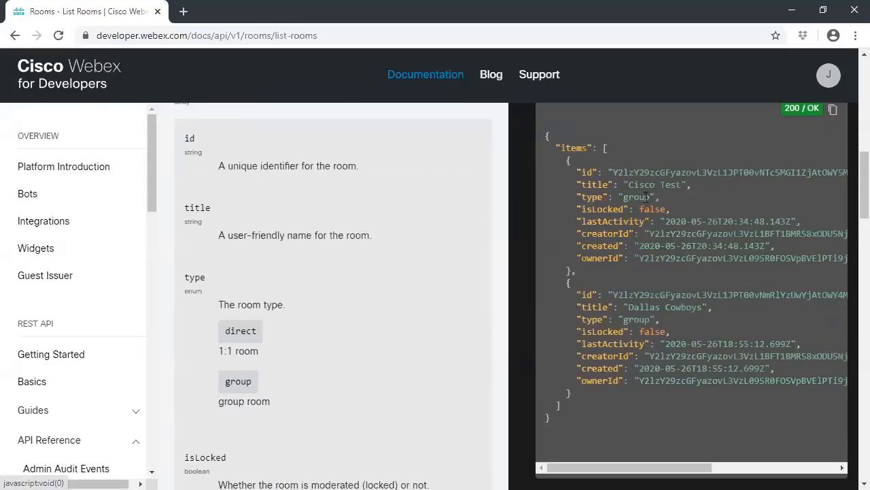
Highlight the Cisco Test and Dallas Cowboys room titles in the response and copy the title Cisco Test
left_click_drag(625, 178, 696, 177)
left_click(691, 256)
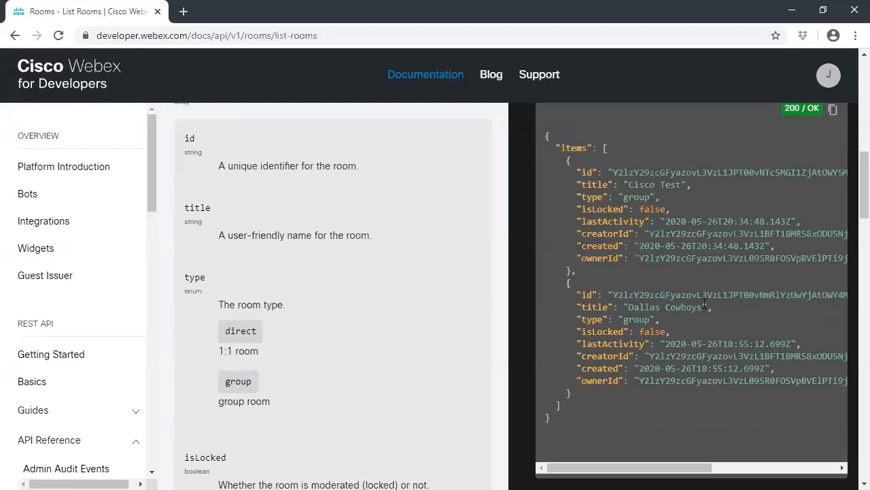
left_click_drag(705, 305, 630, 307)
left_click(710, 186)
left_click_drag(681, 180, 631, 185)
key("ctrl+c")
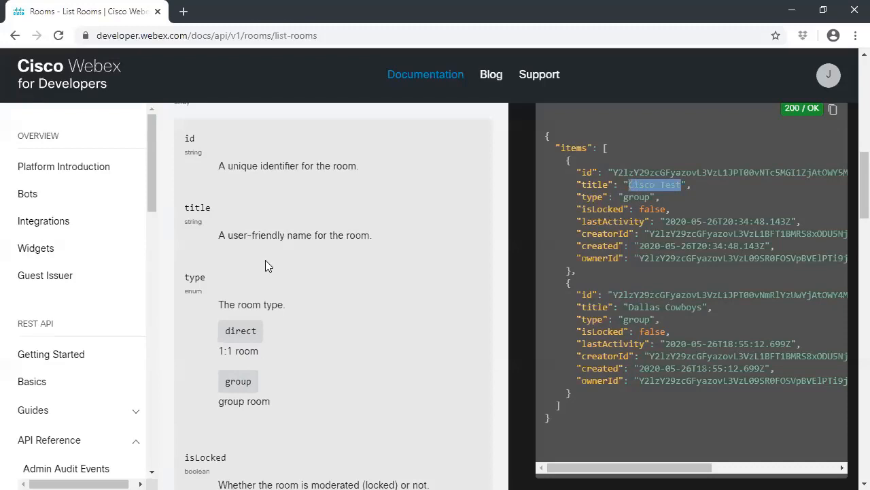
Open the Delete a Room method under Rooms in the API Reference and look over its request form
scroll(82, 338, "down", 5)
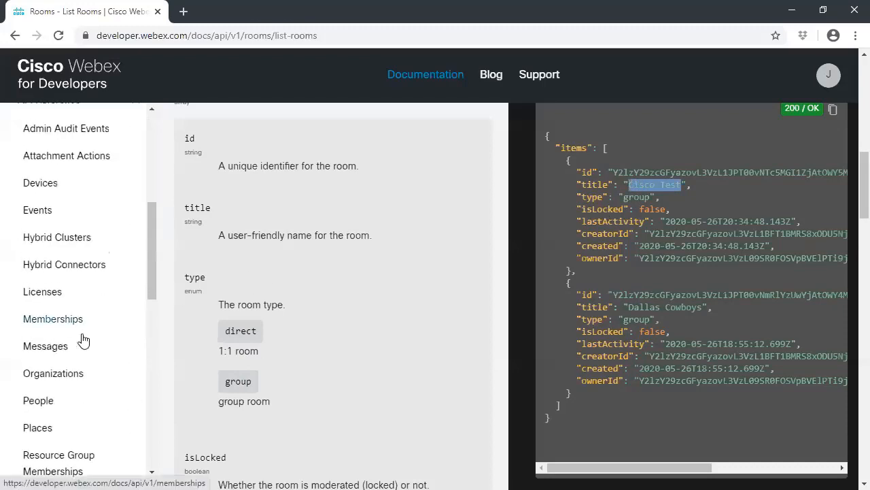
scroll(82, 340, "down", 3)
scroll(41, 408, "down", 1)
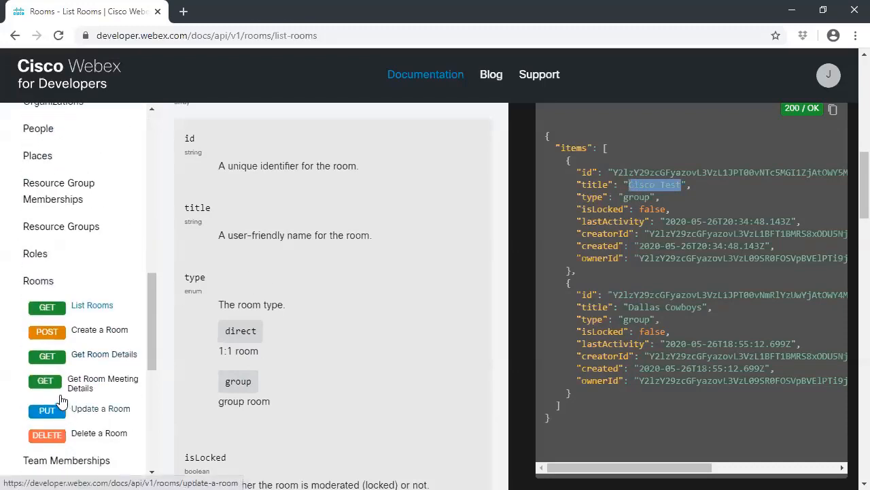
left_click(73, 434)
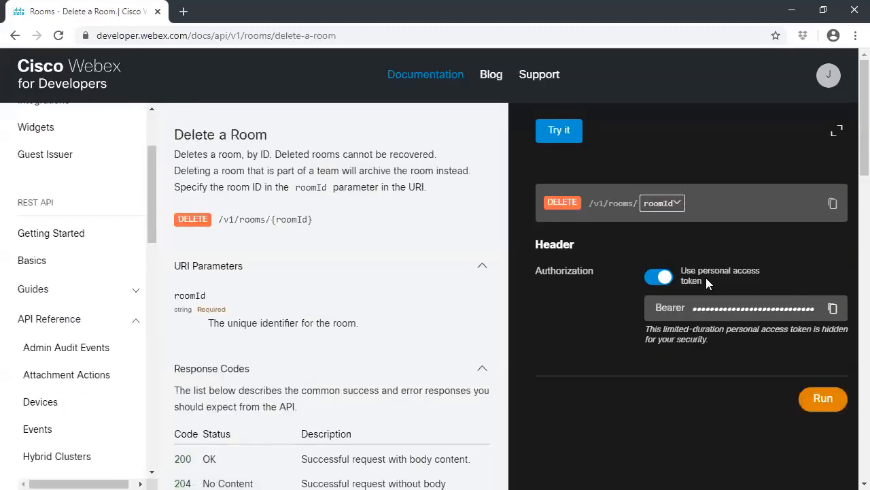
scroll(706, 278, "down", 2)
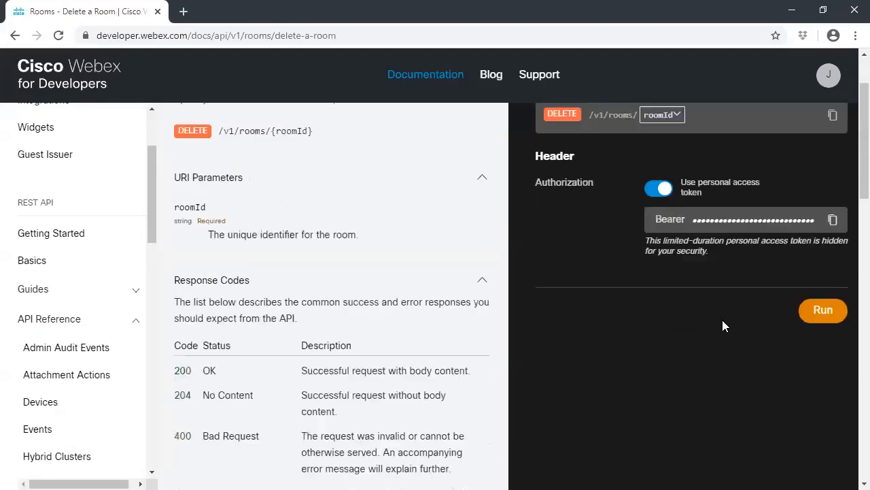
scroll(733, 302, "up", 2)
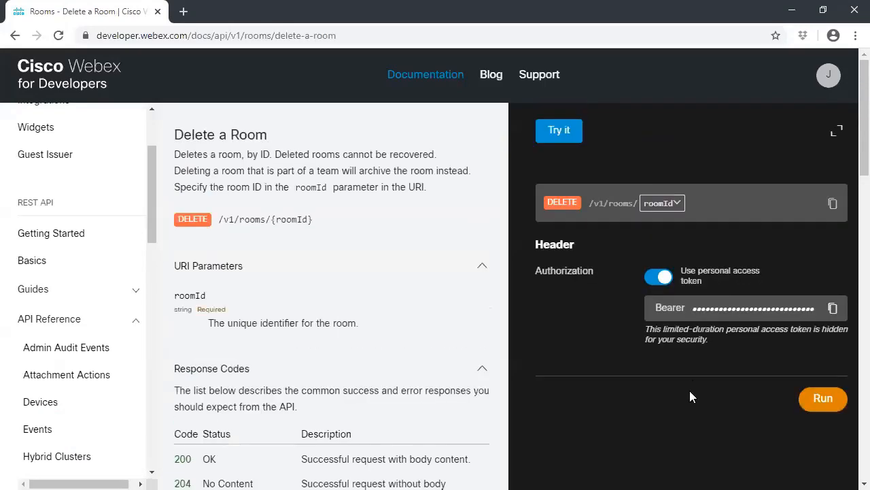
Run the Delete a Room request with Cisco Test as the roomId and view its response
left_click(677, 203)
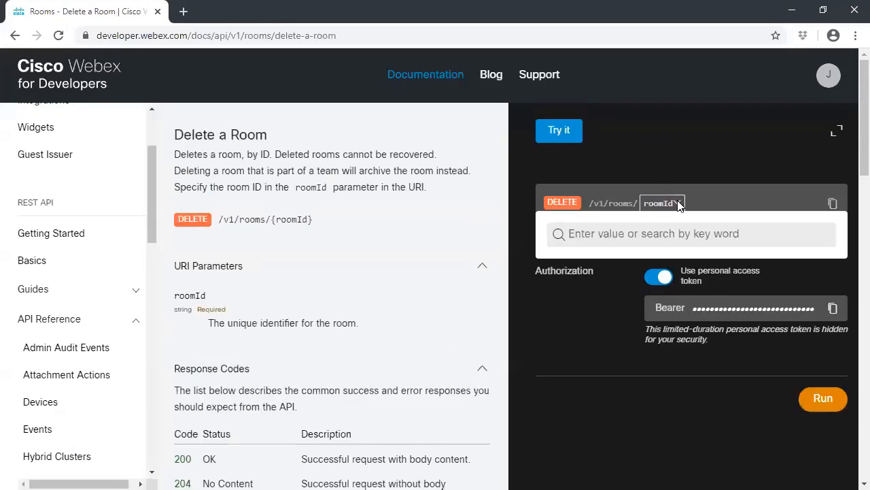
left_click(655, 235)
key("ctrl+v")
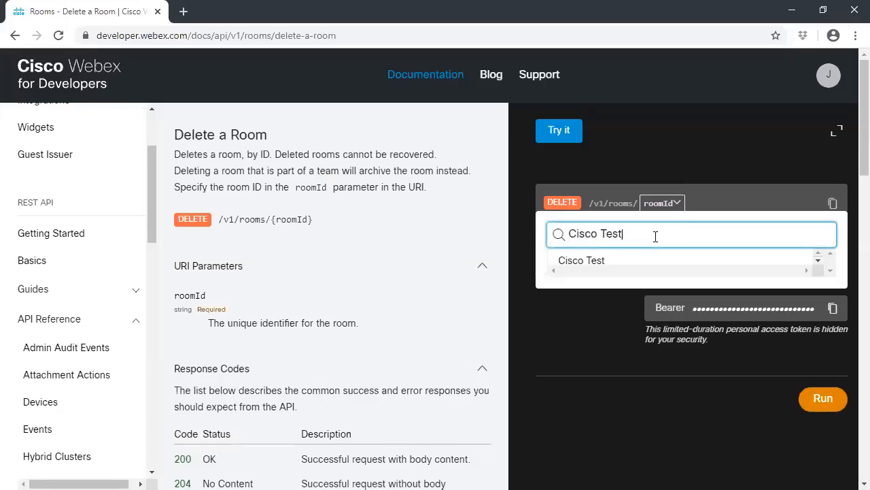
left_click(746, 411)
left_click(824, 400)
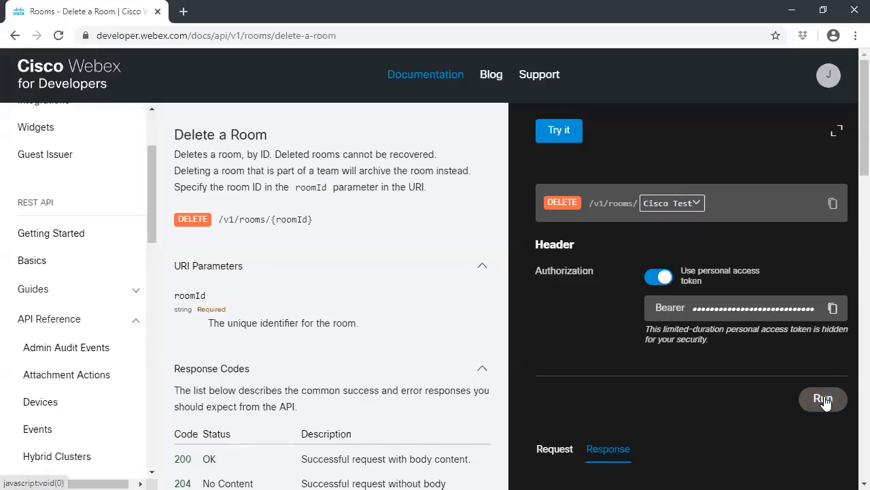
scroll(749, 412, "down", 1)
scroll(748, 416, "down", 3)
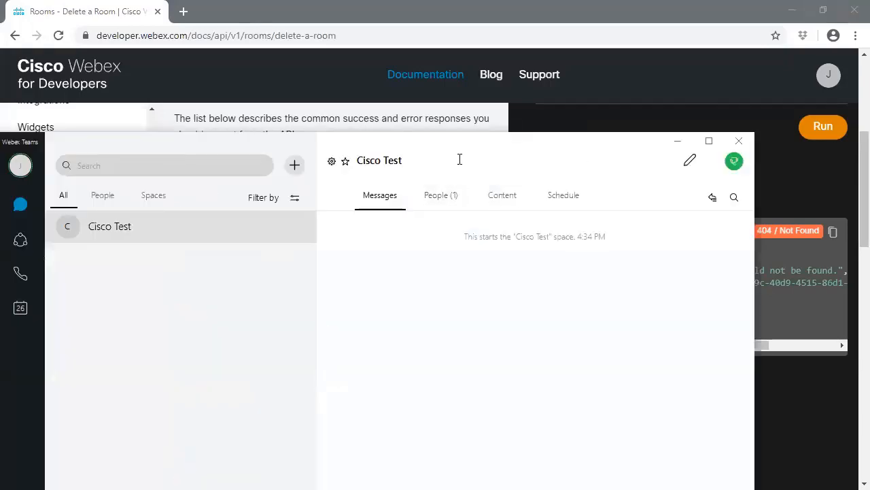
Check the Cisco Test space in Webex Teams, select its title text, and minimize the window
left_click(457, 160)
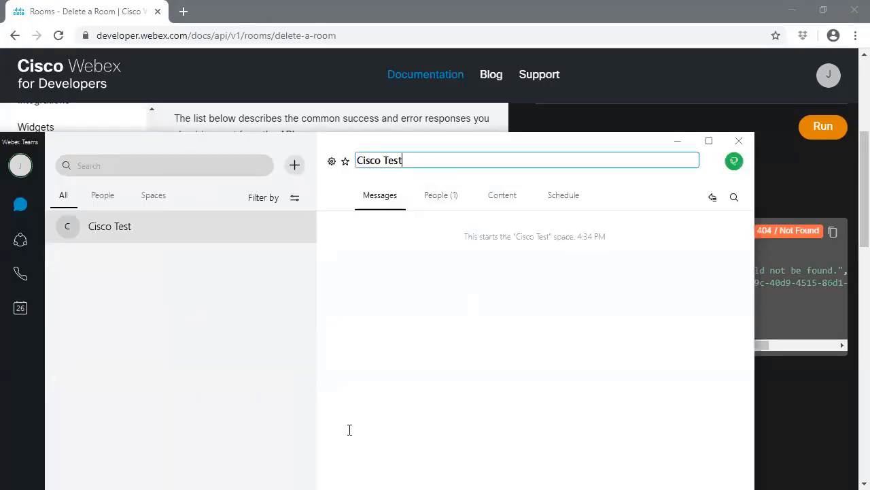
key("ctrl+a")
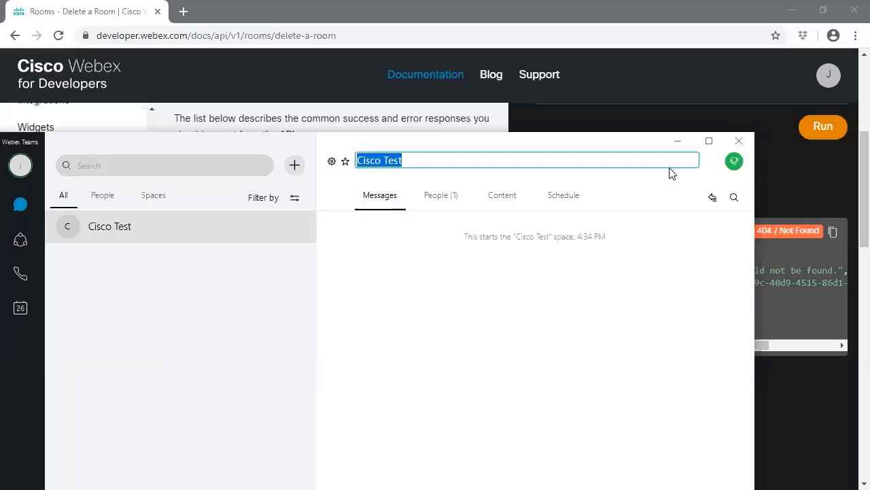
left_click(678, 141)
left_click(678, 363)
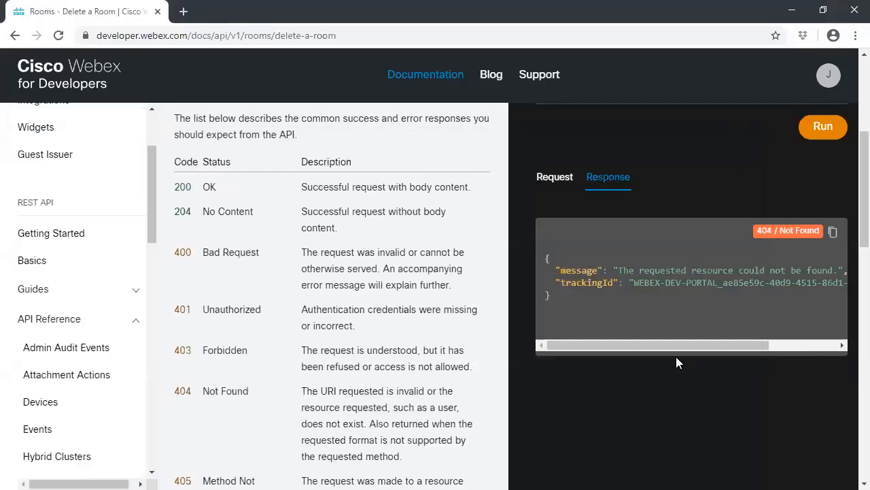
Open the Admin Audit Events page of the API Reference and look over its method list
scroll(435, 402, "up", 2)
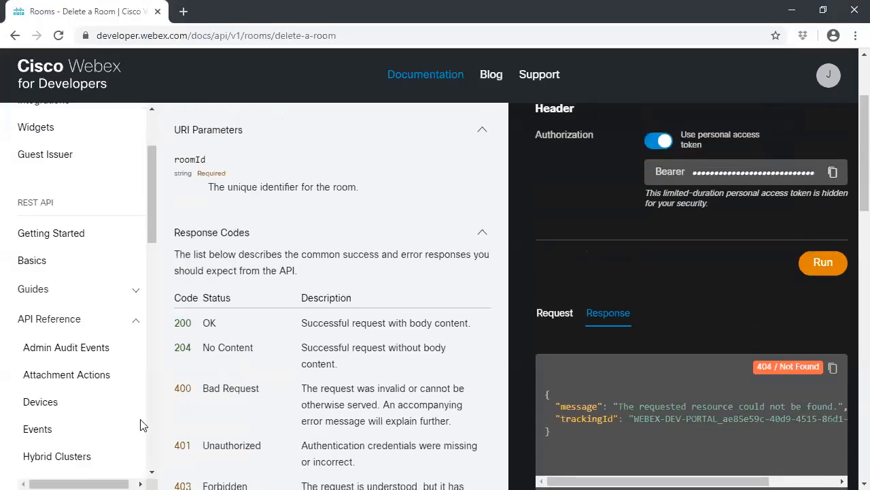
left_click(84, 358)
scroll(162, 393, "down", 1)
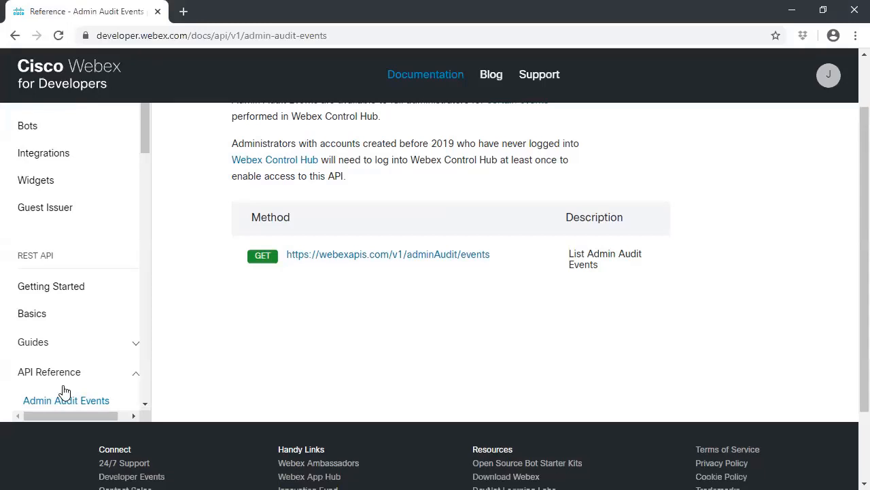
Highlight the DevNet Learning Labs web address and view the Modules and Labs catalogues
left_click_drag(693, 2, 0, 368)
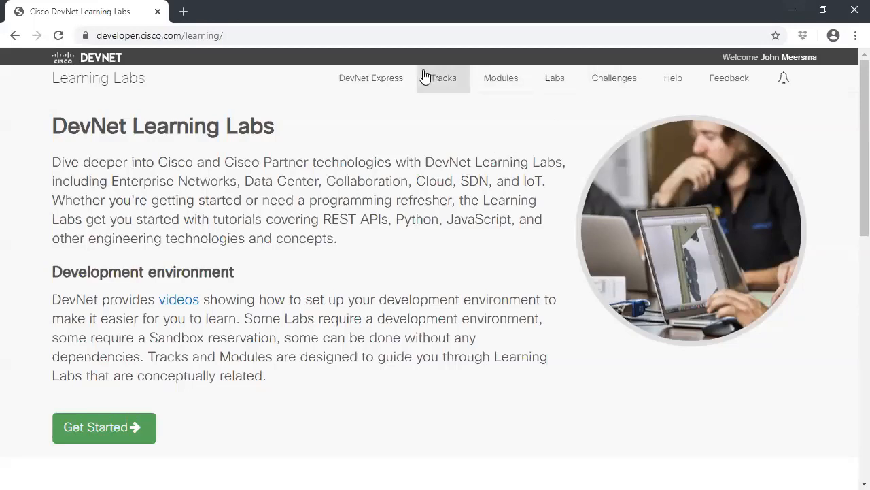
left_click(293, 36)
left_click_drag(294, 36, 6, 38)
left_click(306, 118)
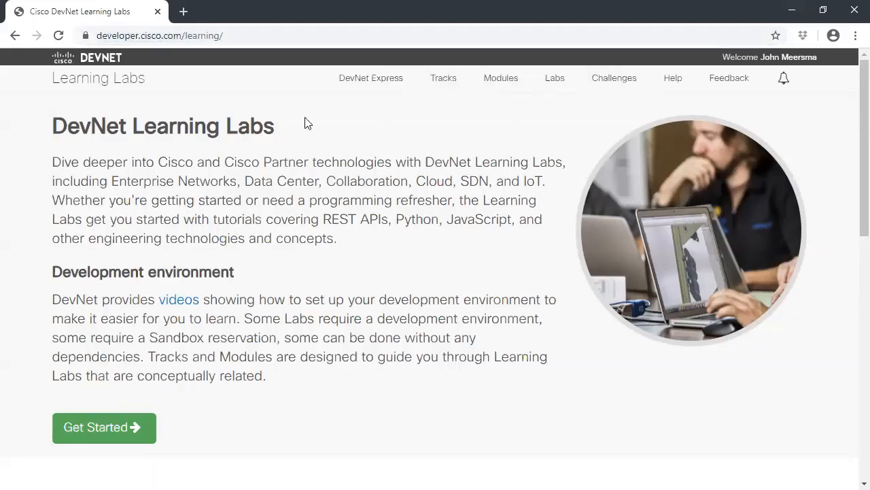
left_click(489, 83)
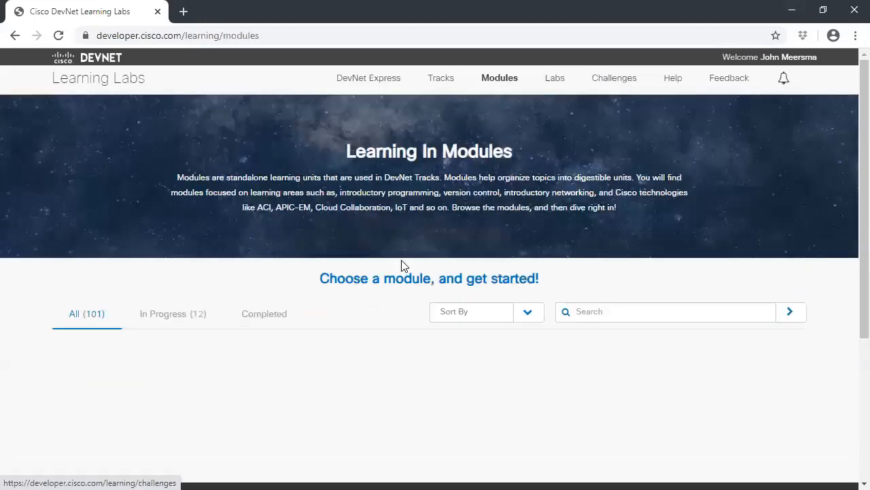
left_click(552, 81)
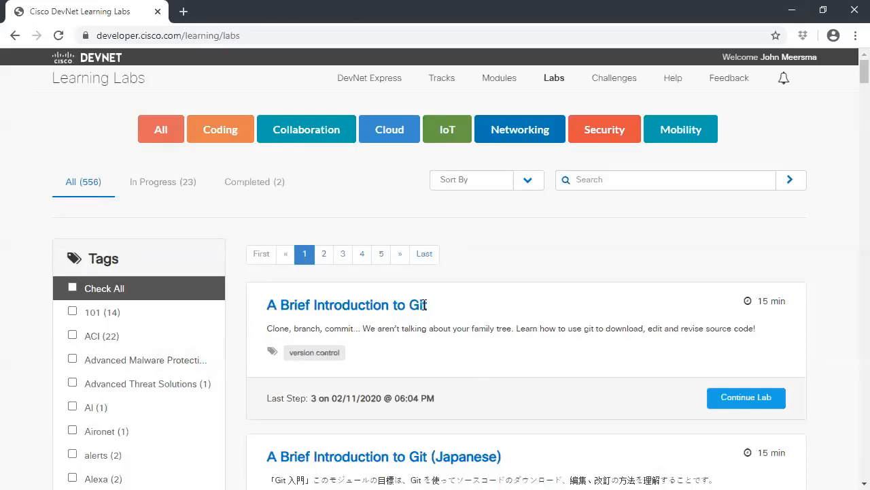
Open the lab A Brief Introduction to Git and highlight part of its introductory text
left_click_drag(427, 305, 296, 306)
left_click(301, 307)
left_click(733, 396)
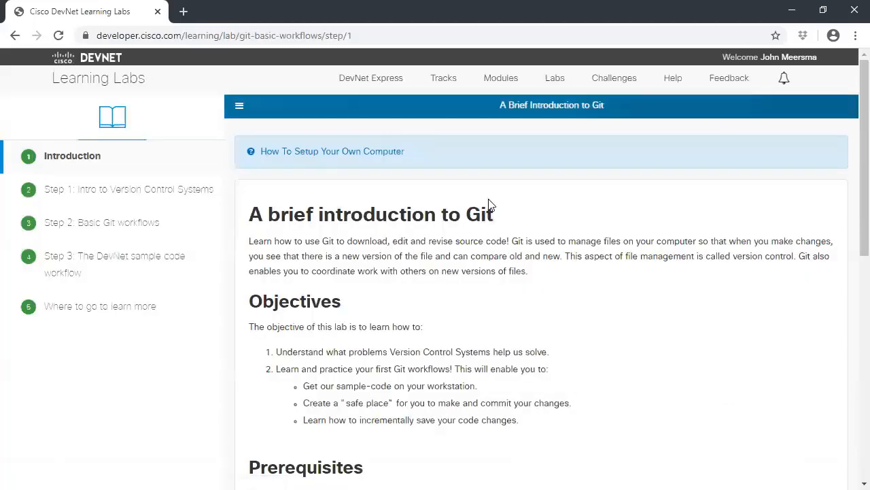
left_click_drag(376, 220, 474, 240)
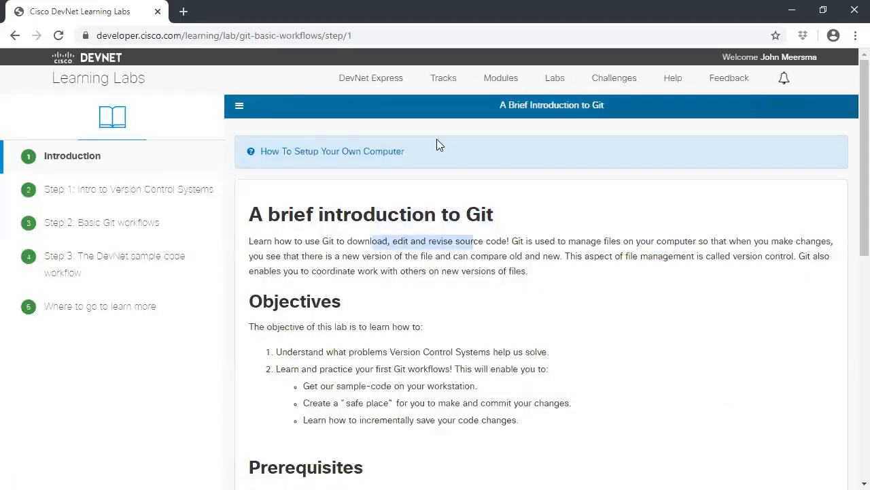
left_click(417, 156)
Open the Windows workstation setup lab from How To Setup Your Own Computer and look over its introduction
left_click(346, 154)
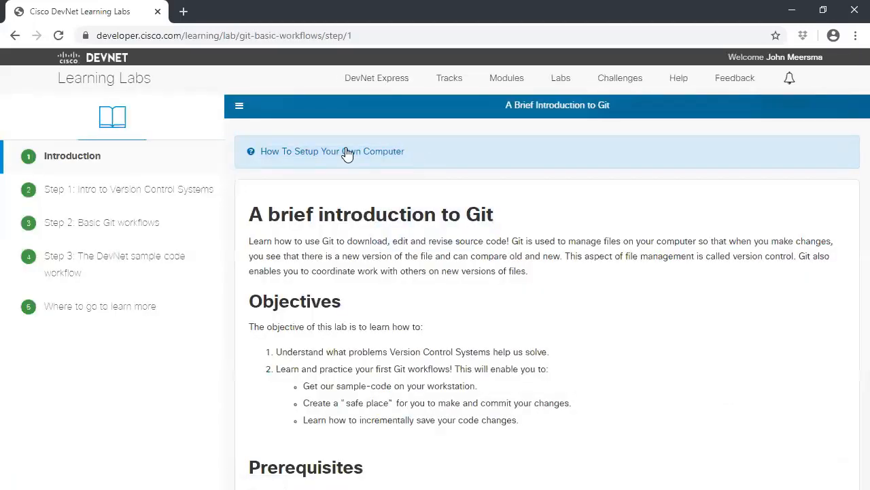
scroll(347, 147, "down", 2)
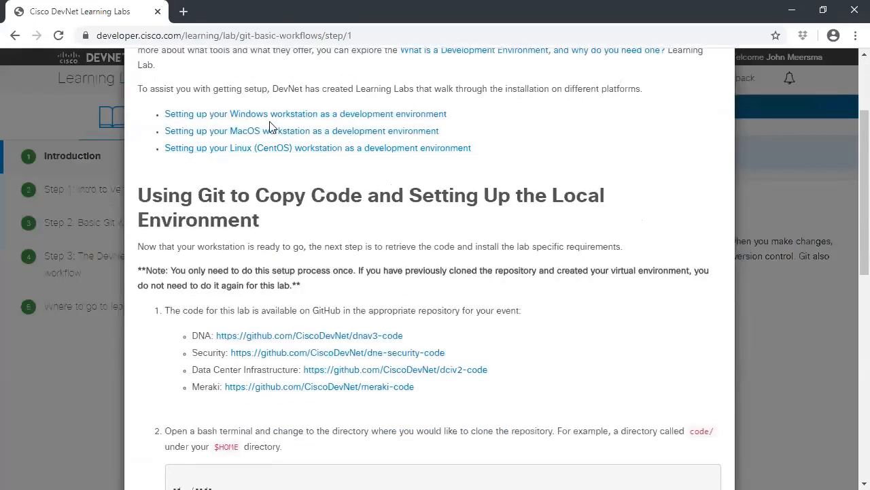
left_click(428, 114)
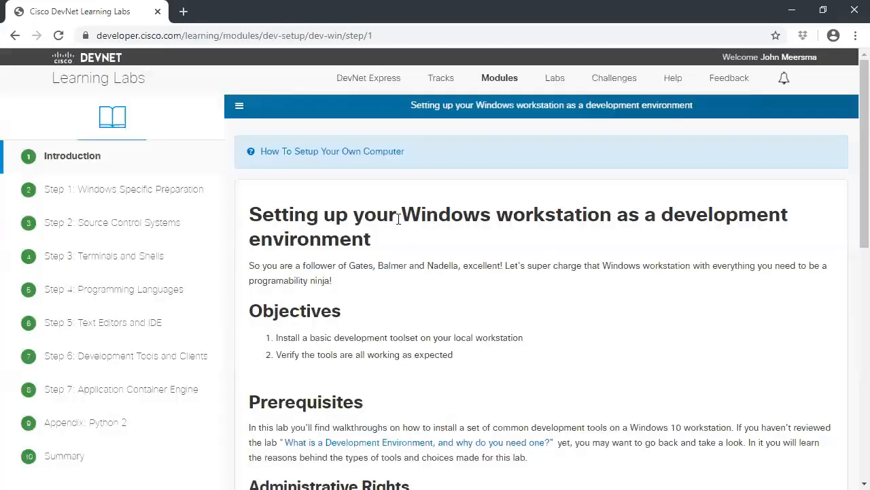
scroll(394, 204, "down", 3)
left_click_drag(381, 178, 387, 353)
scroll(423, 229, "down", 3)
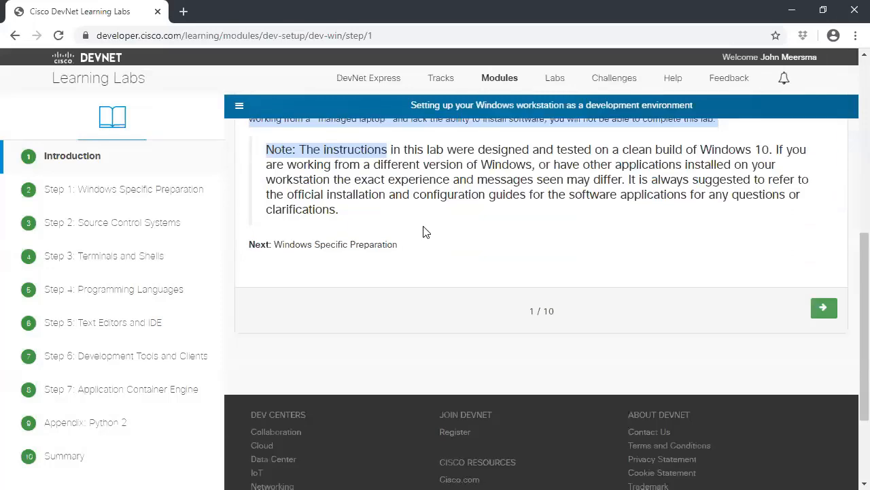
left_click(424, 225)
scroll(424, 225, "up", 1)
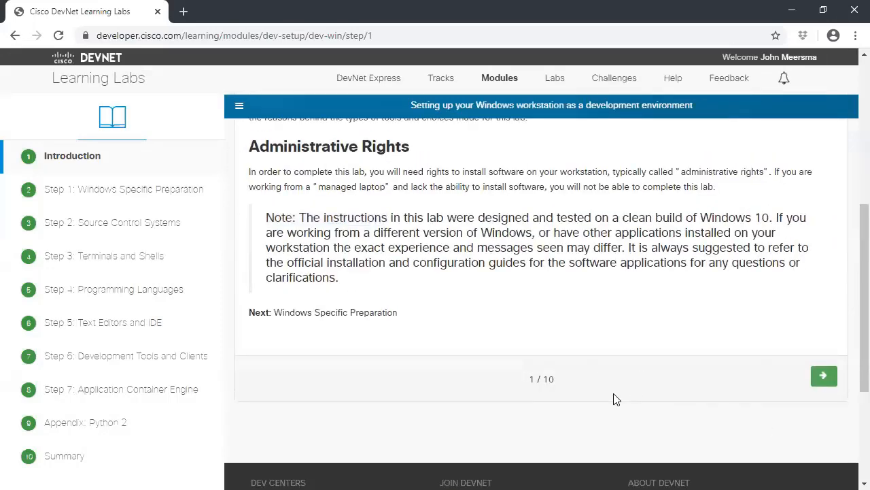
left_click_drag(614, 399, 515, 380)
scroll(513, 371, "up", 5)
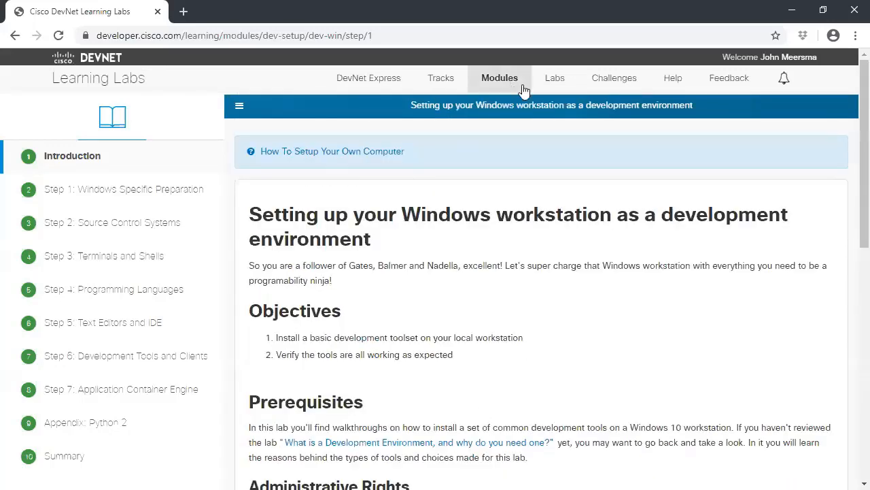
Reopen A Brief Introduction to Git from the Labs catalogue and advance from its introduction to Step 1
left_click(552, 88)
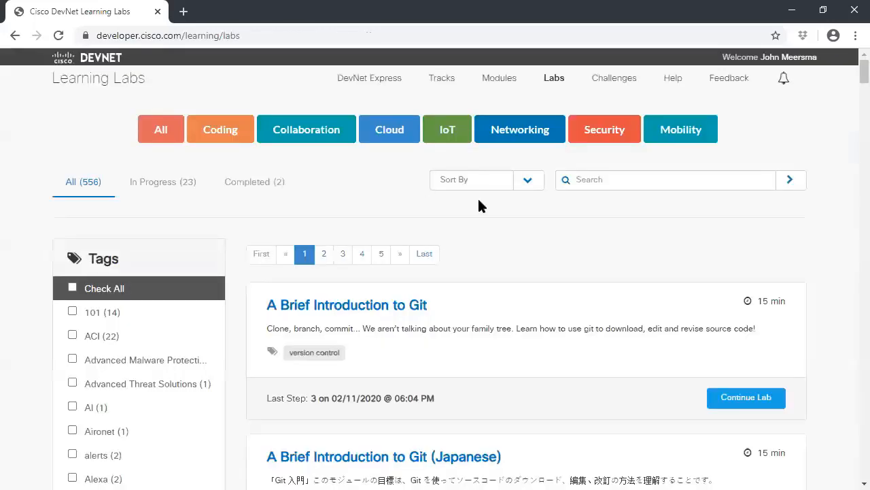
left_click(755, 396)
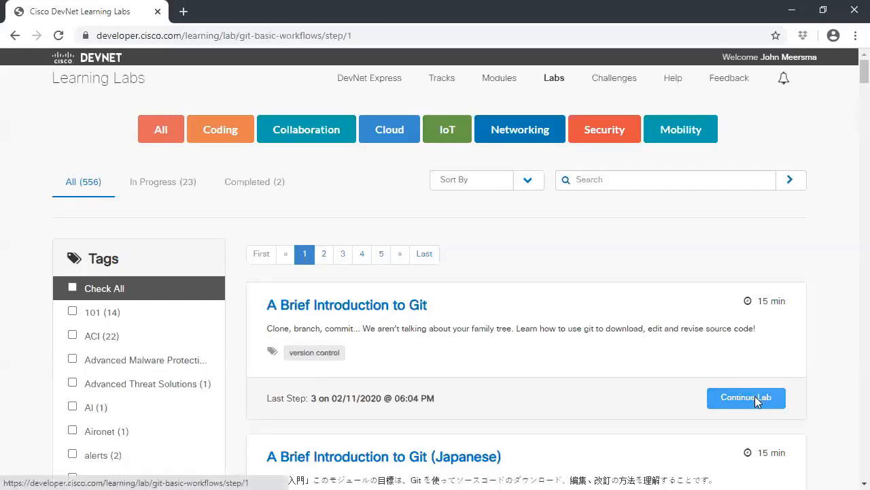
scroll(647, 292, "down", 5)
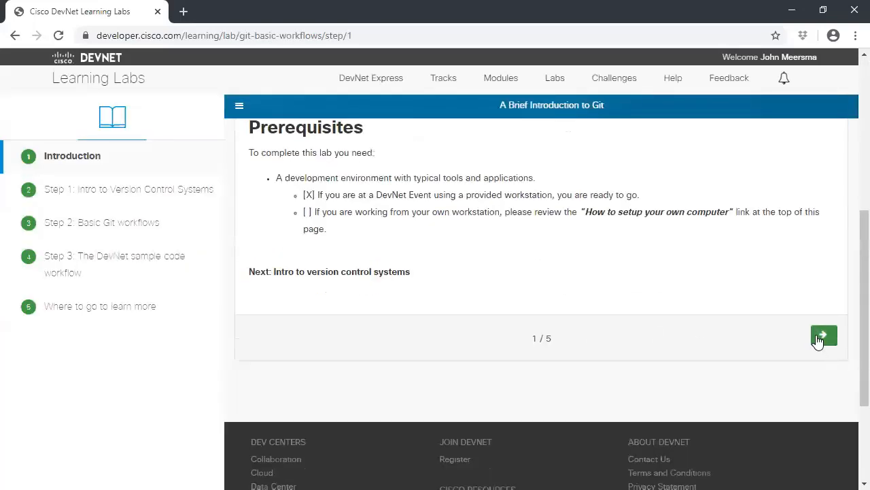
left_click_drag(533, 342, 633, 342)
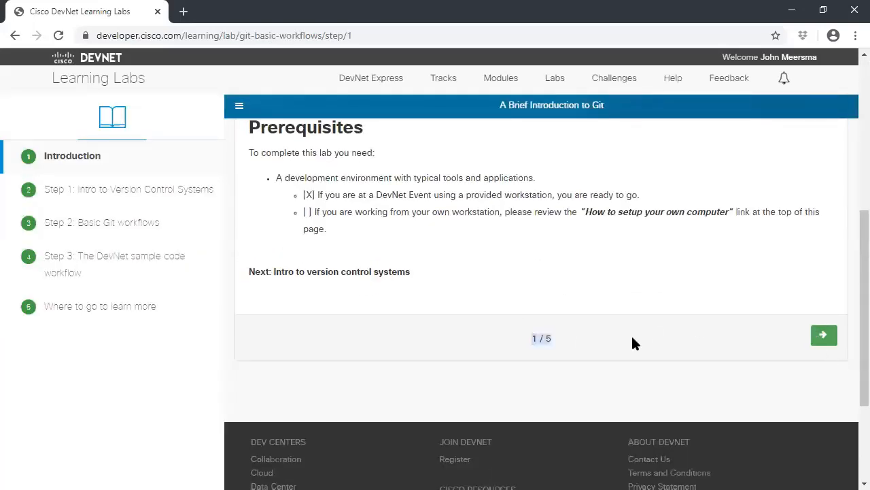
left_click(832, 342)
Look over Step 1: Intro to version control systems, highlighting the Basic Git terminology definitions
scroll(354, 177, "down", 1)
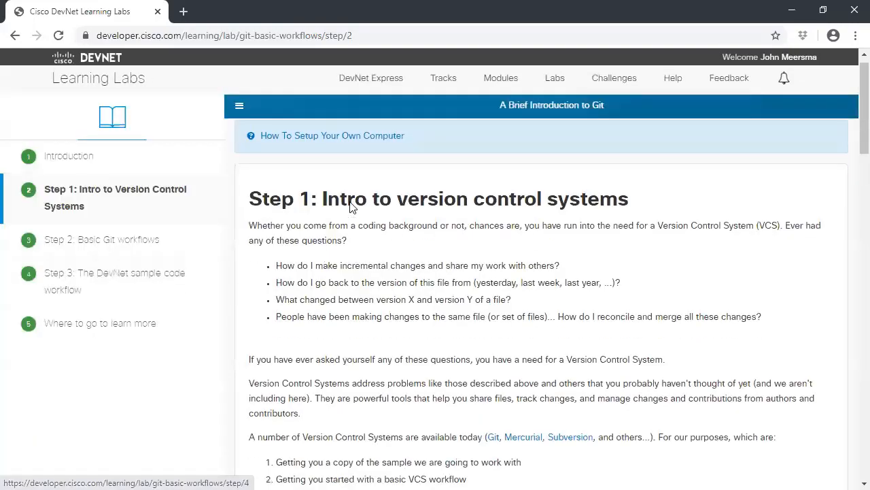
left_click_drag(354, 146, 427, 149)
scroll(381, 240, "down", 4)
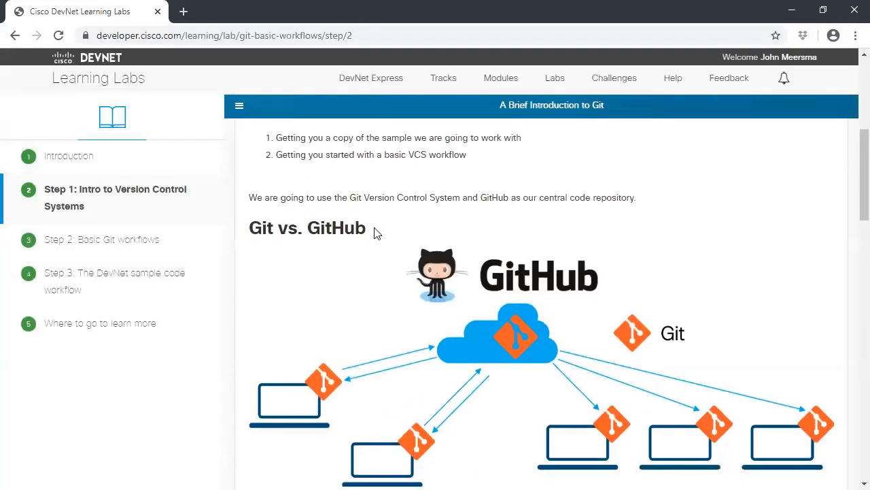
scroll(378, 237, "down", 6)
scroll(378, 238, "down", 2)
left_click_drag(276, 179, 388, 361)
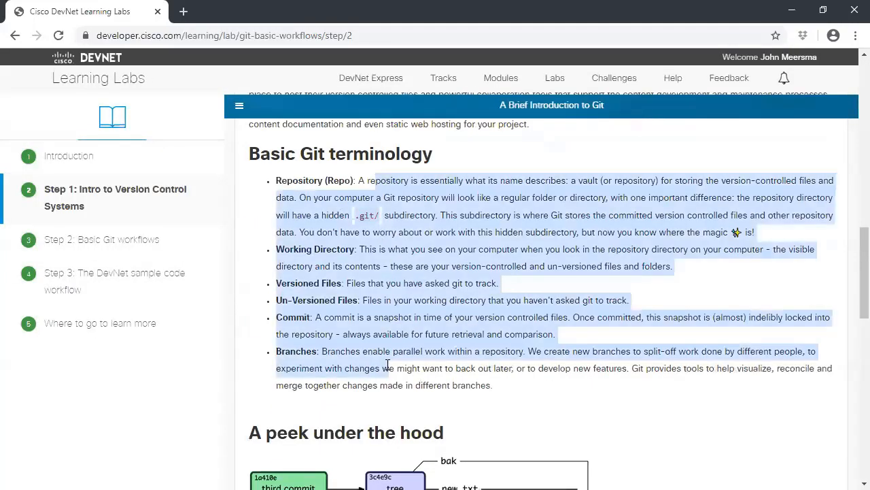
scroll(388, 326, "down", 5)
scroll(394, 324, "down", 5)
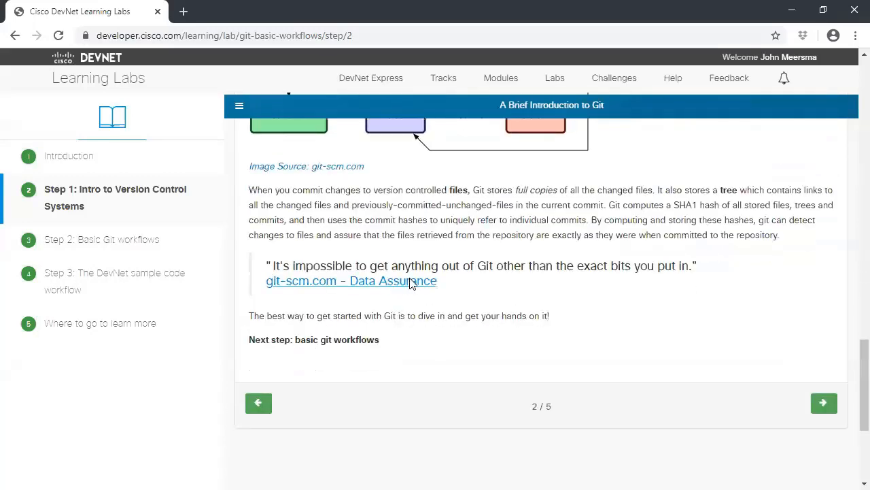
Examine the git clone commands in Step 2: Basic Git workflows, highlighting the dciv2-code repository address, and return to the Labs catalogue
left_click(824, 402)
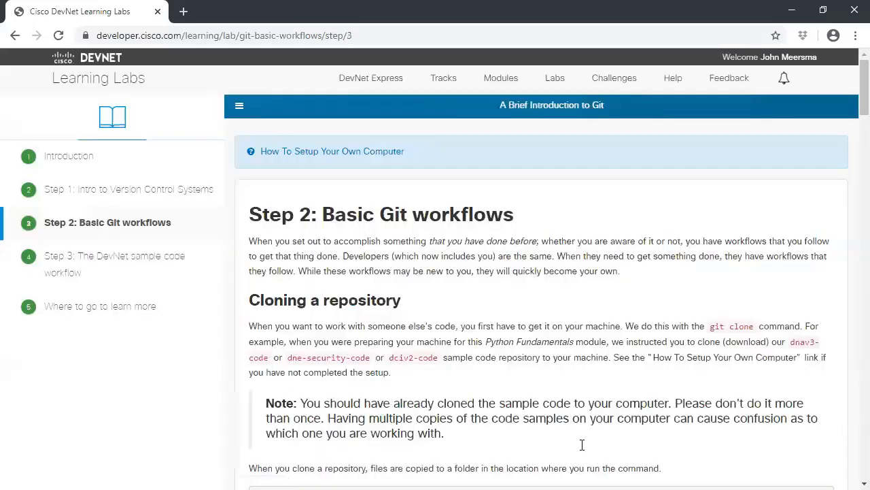
scroll(418, 375, "down", 2)
scroll(418, 376, "down", 1)
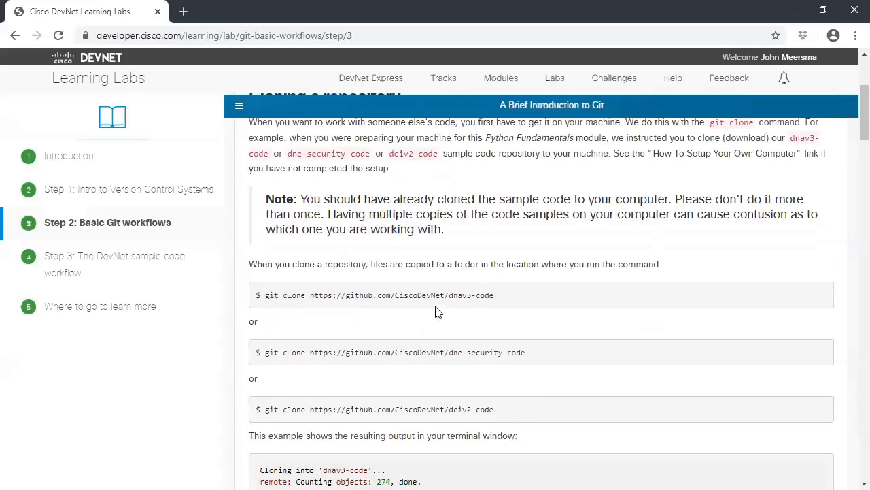
scroll(510, 299, "down", 3)
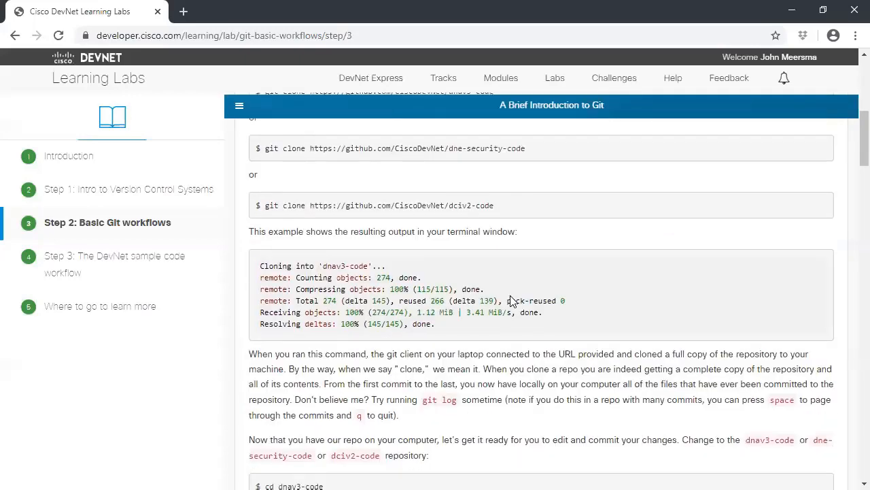
left_click_drag(565, 210, 318, 211)
scroll(435, 381, "down", 2)
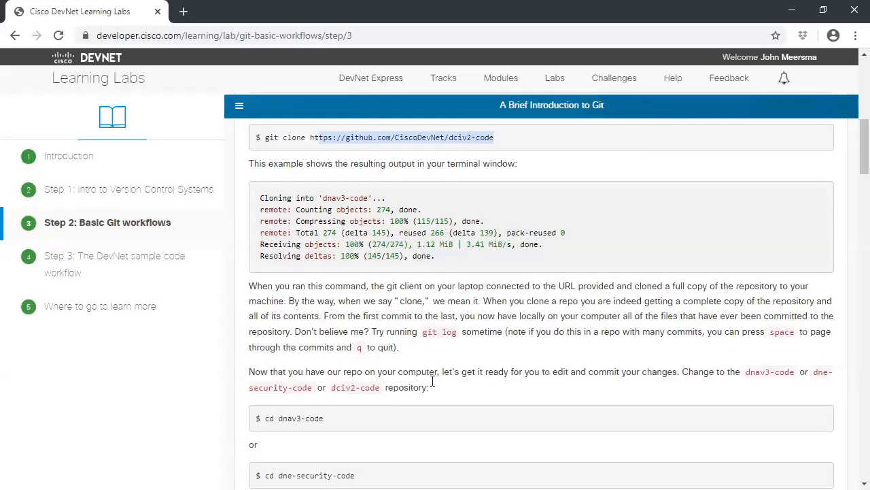
scroll(459, 384, "up", 6)
scroll(462, 378, "up", 2)
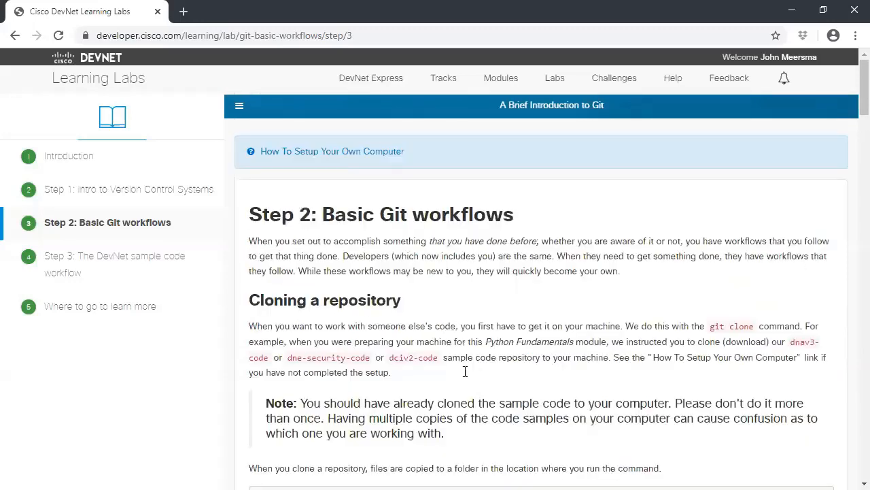
left_click(555, 79)
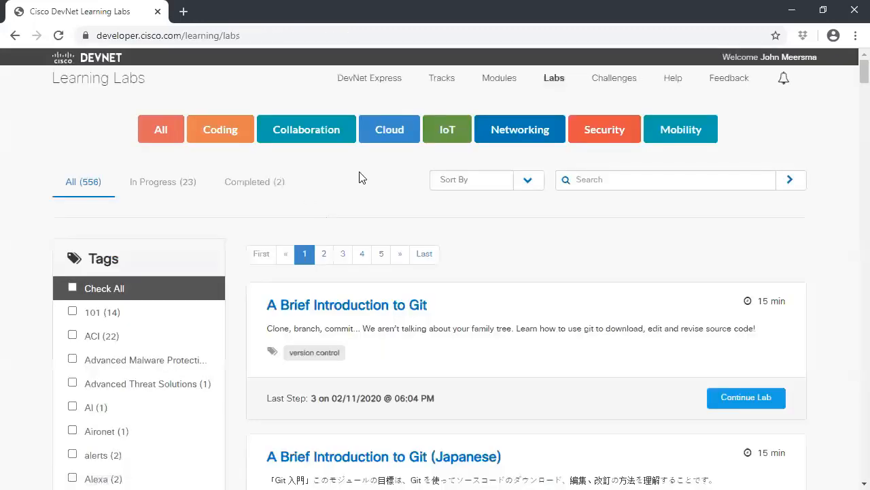
Filter the lab catalogue by Collaboration and look over the related tags and the labs offered
left_click(296, 129)
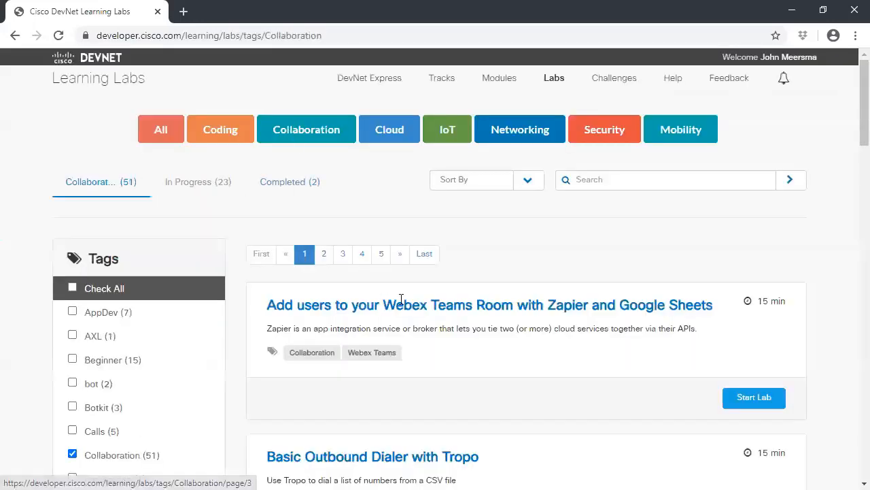
scroll(145, 153, "down", 3)
scroll(129, 231, "down", 1)
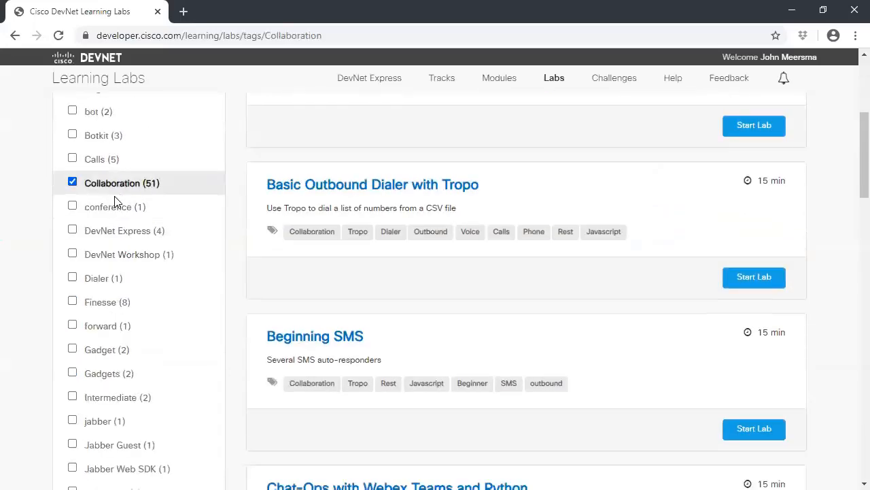
scroll(112, 286, "down", 1)
scroll(103, 302, "down", 3)
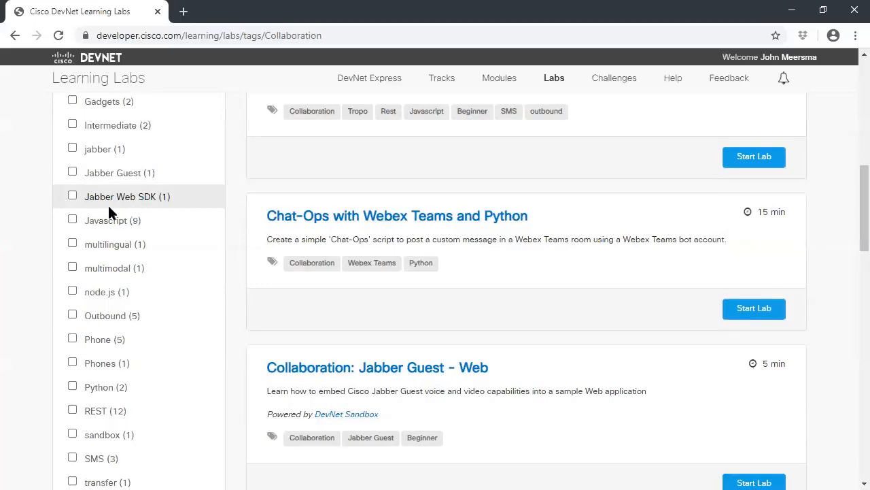
scroll(138, 248, "down", 3)
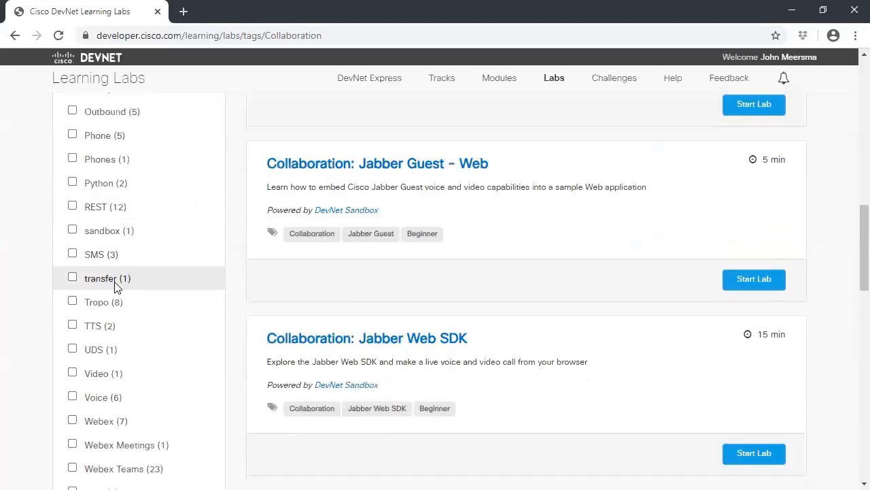
scroll(116, 286, "down", 2)
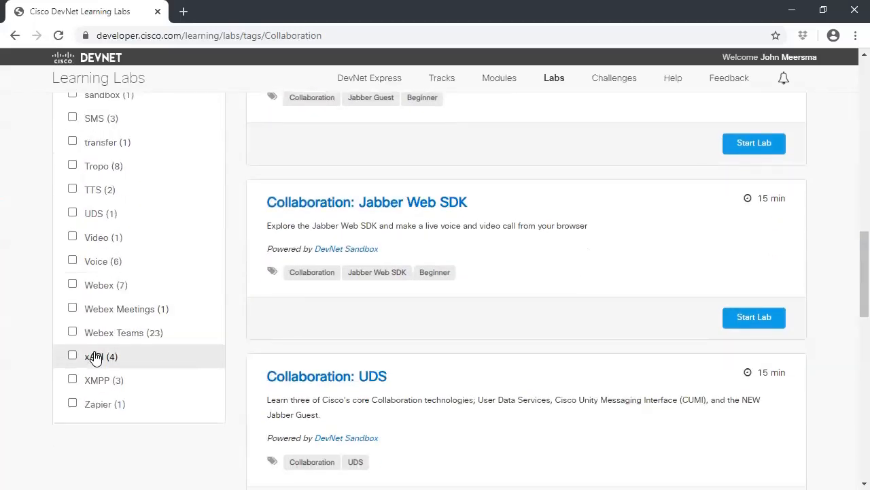
scroll(326, 352, "up", 2)
scroll(404, 260, "up", 1)
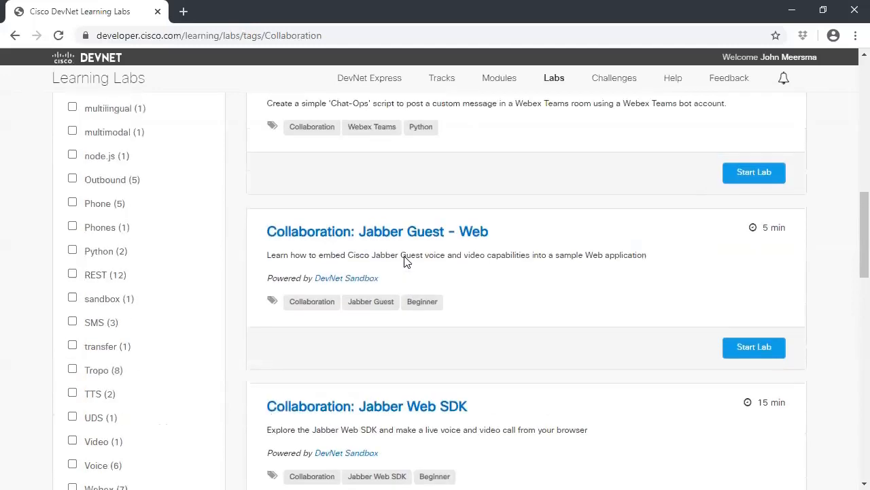
Highlight the description of Collaboration: Jabber Guest - Web, start that lab, and look over its first page
left_click_drag(291, 254, 642, 258)
triple_click(795, 226)
left_click(606, 261)
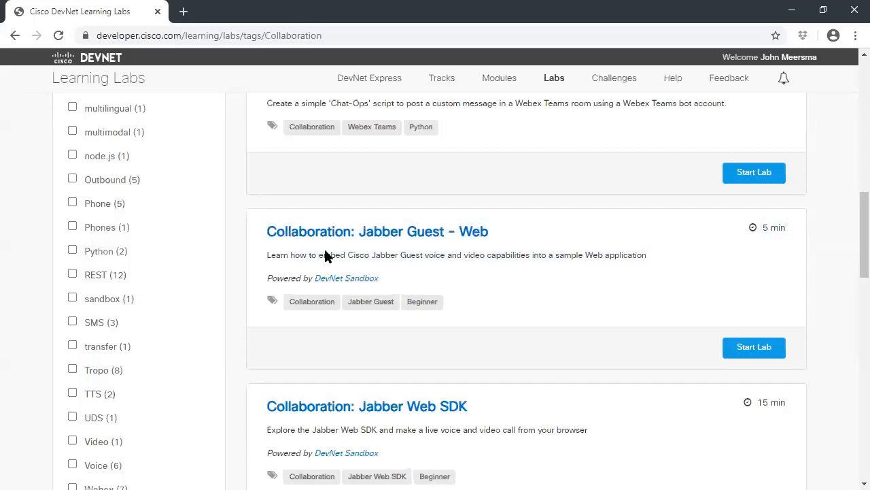
left_click(754, 348)
scroll(612, 307, "down", 4)
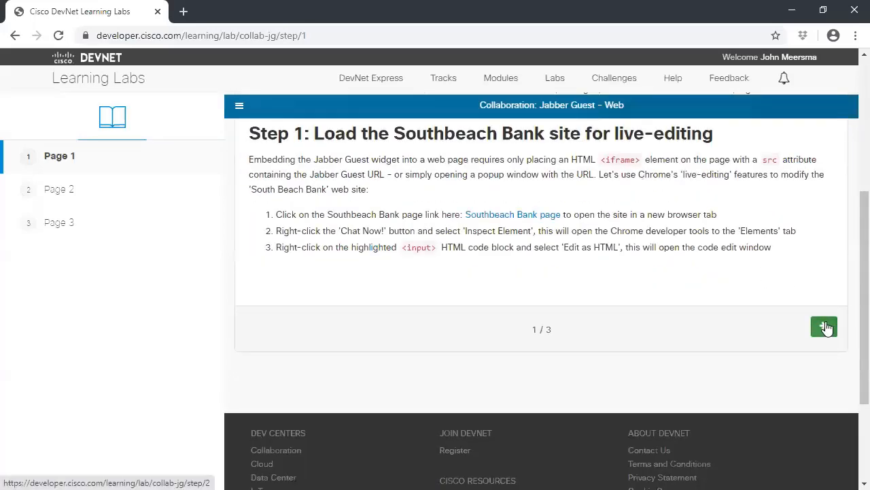
Advance to Page 2 of the Jabber Guest lab and highlight the window.open JavaScript code with its URL
left_click(823, 326)
scroll(342, 188, "down", 2)
left_click_drag(310, 168, 294, 156)
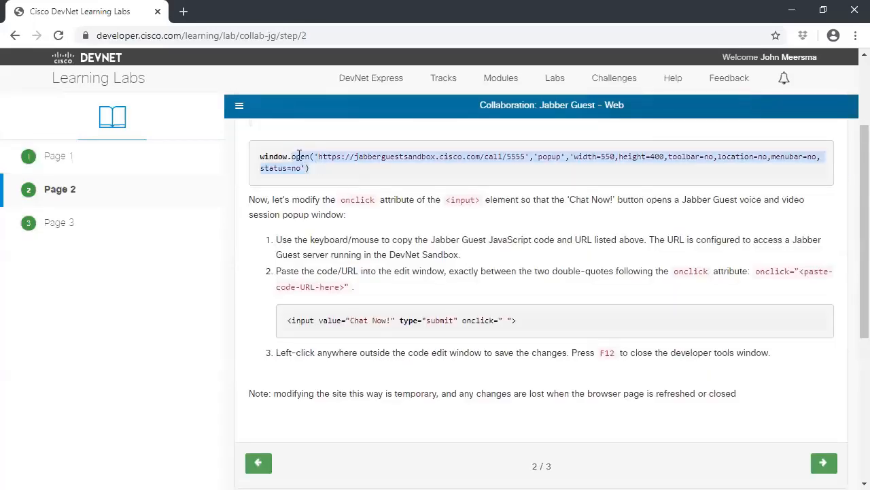
scroll(459, 345, "up", 1)
scroll(467, 337, "up", 2)
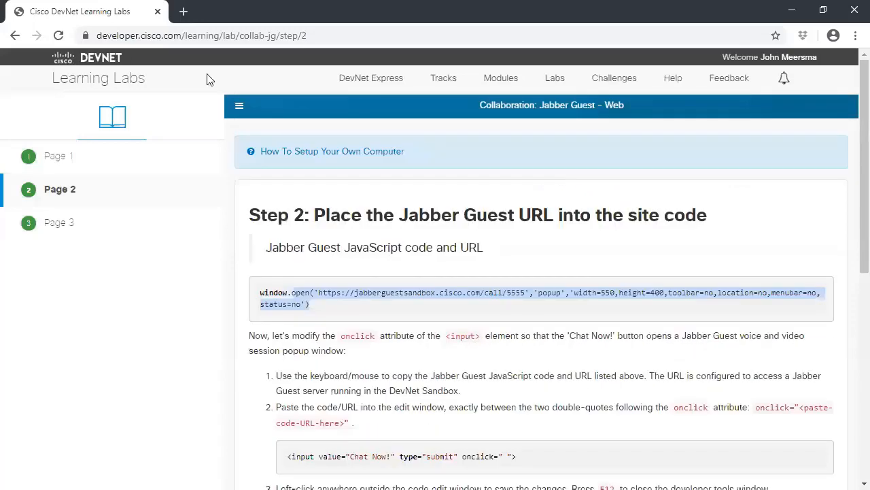
Return to Page 1 of the Jabber Guest lab and select its full web address
left_click(15, 35)
left_click(453, 31)
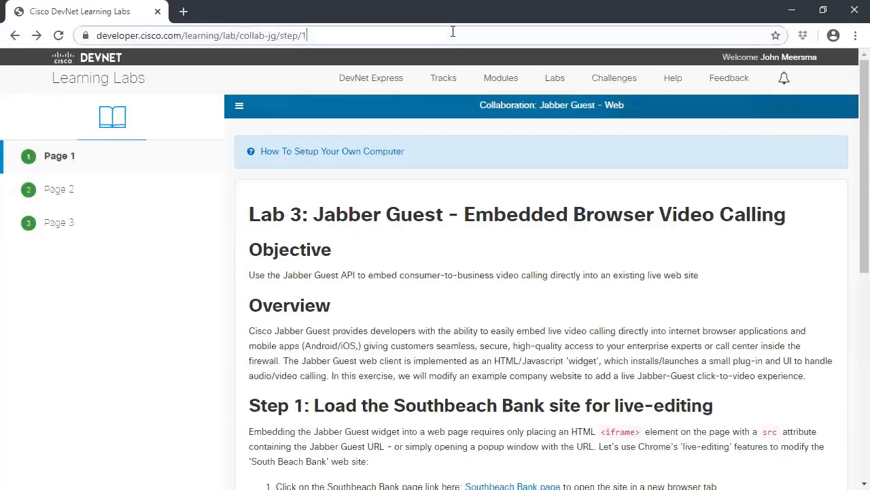
key("ctrl+a")
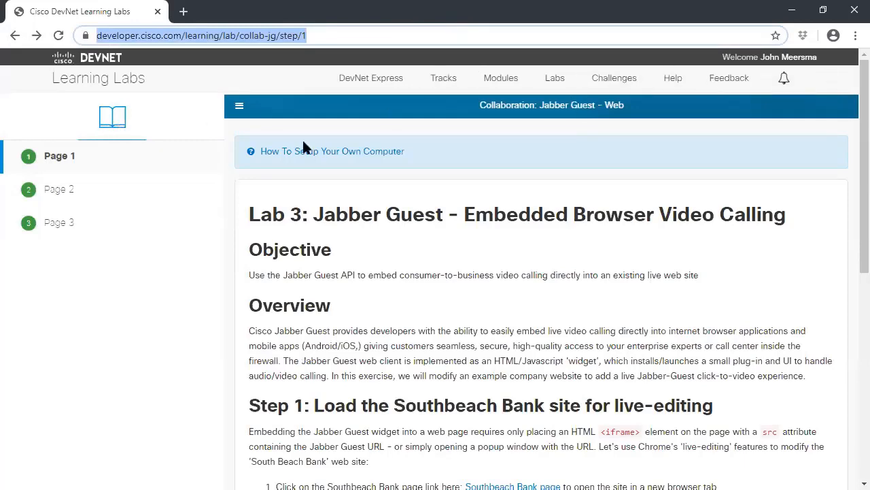
Open the DevNet Express tracks page, select its web address, and look over the available track descriptions
left_click(378, 80)
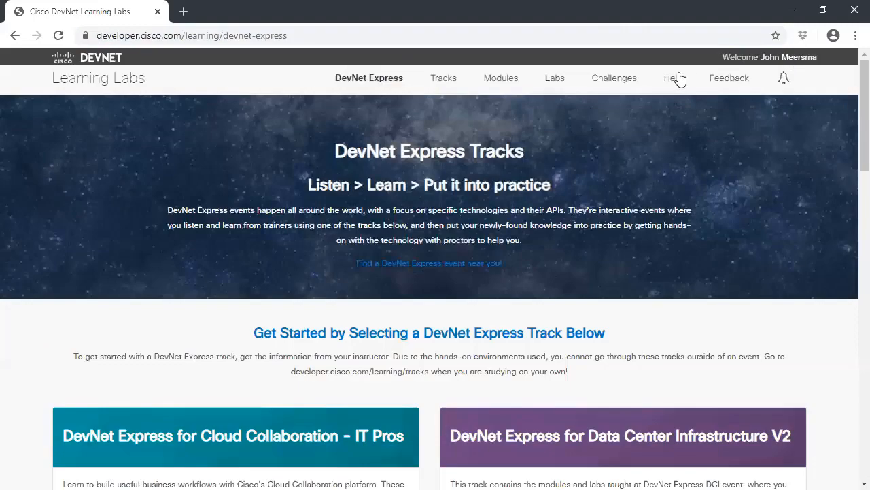
left_click(555, 36)
scroll(478, 339, "down", 1)
scroll(449, 354, "down", 6)
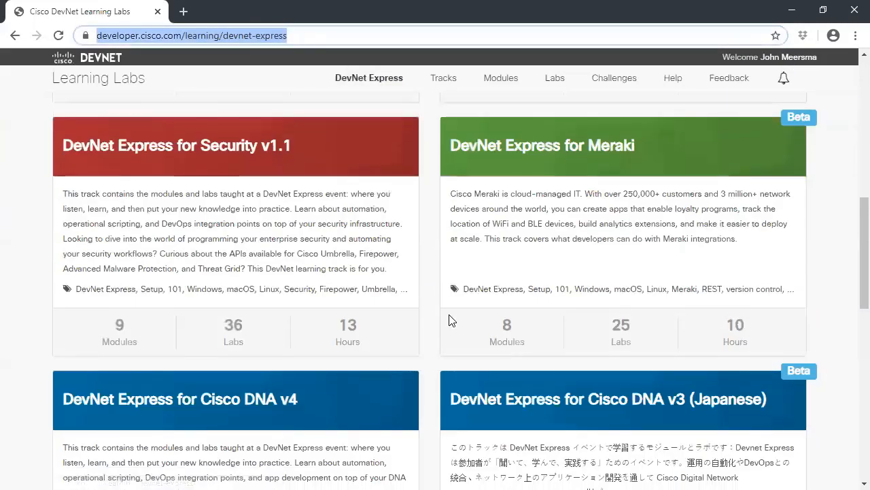
scroll(437, 324, "down", 3)
scroll(604, 326, "down", 3)
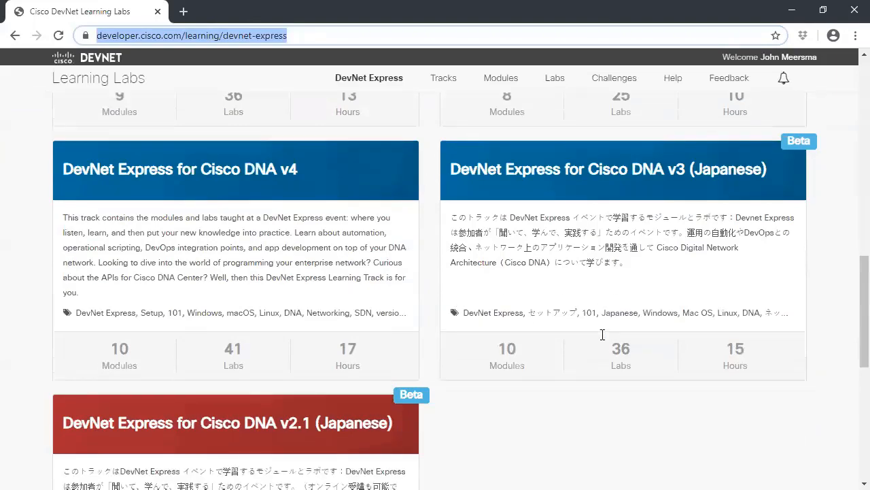
scroll(382, 283, "up", 12)
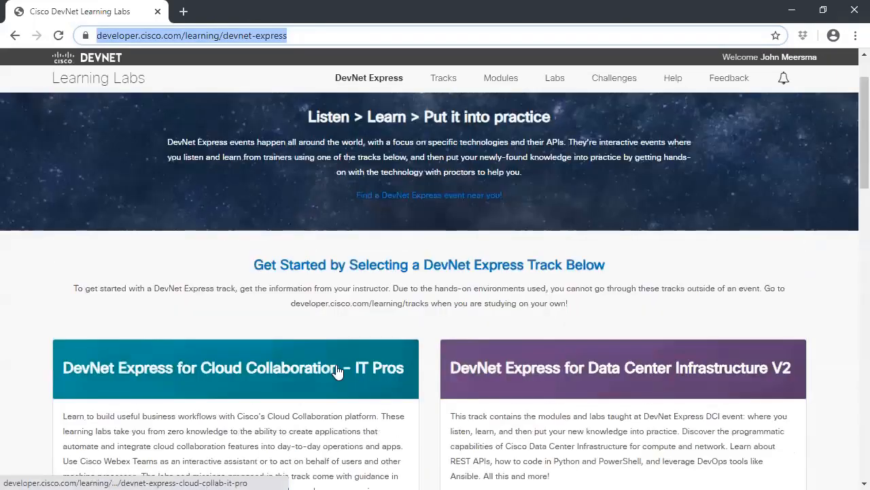
scroll(380, 327, "down", 2)
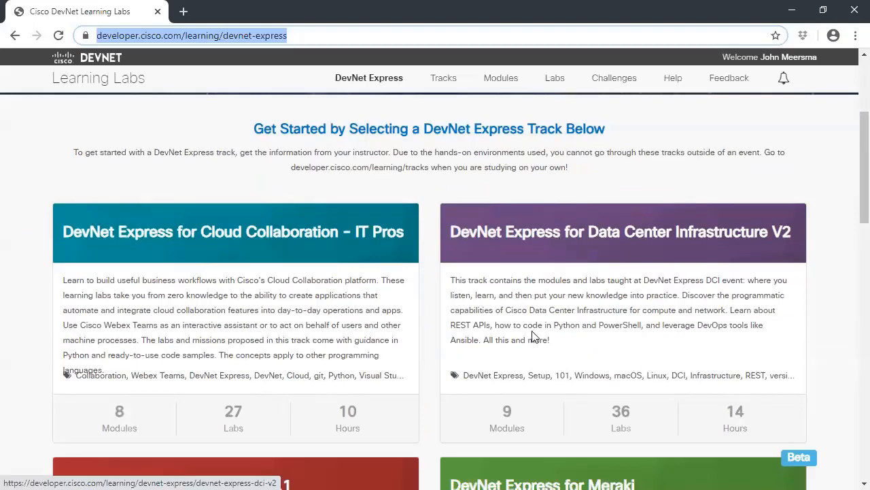
Highlight the lab counts of the Data Center Infrastructure V2 and Cloud Collaboration - IT Pros tracks, and open the latter
double_click(619, 411)
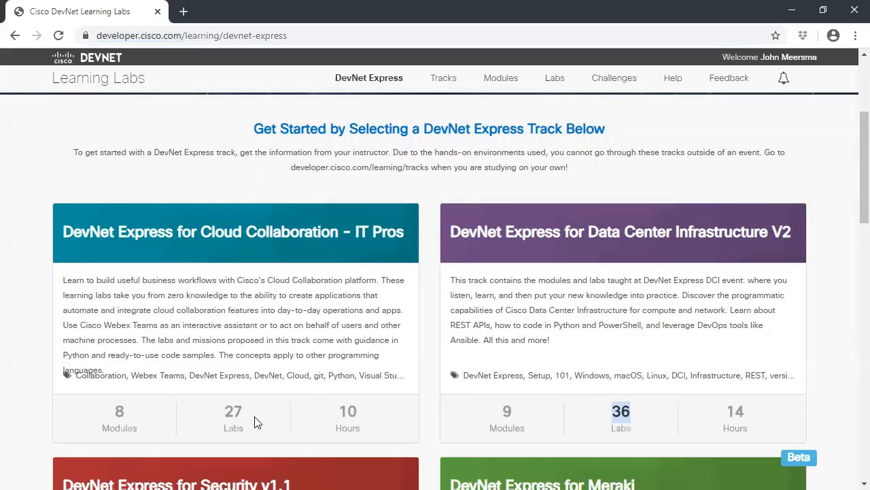
double_click(233, 415)
left_click(253, 243)
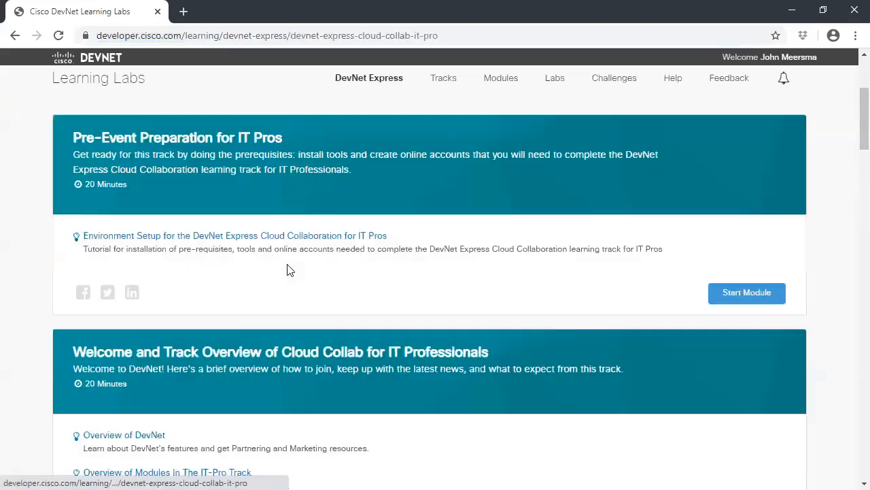
Look over the first modules of the Cloud Collaboration - IT Pros track and select the page's web address
scroll(319, 191, "down", 2)
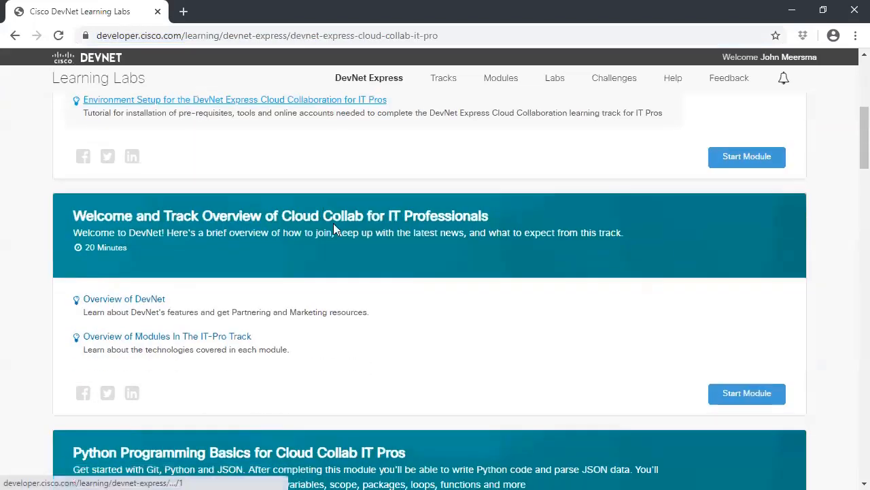
scroll(431, 208, "up", 5)
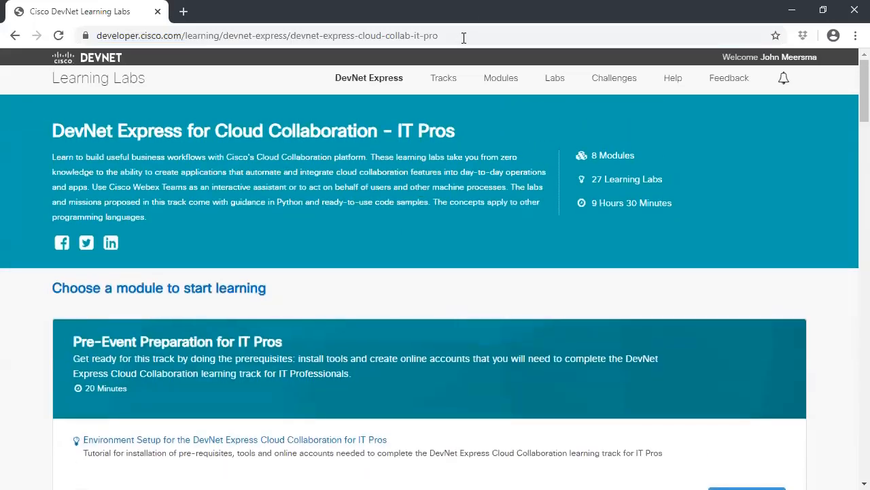
left_click(464, 38)
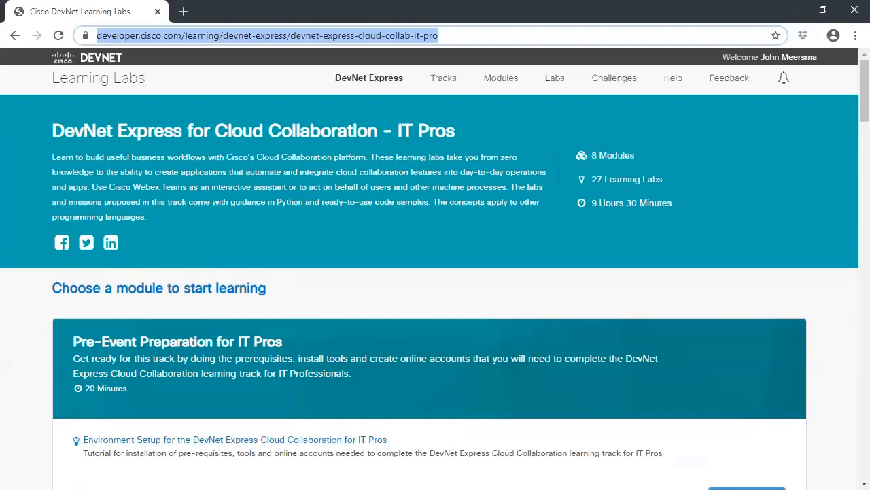
key("alt+Tab")
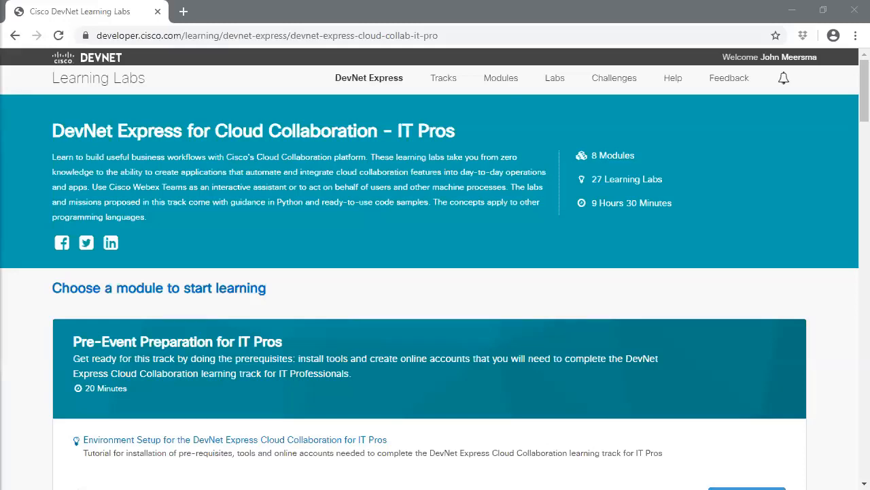
left_click(744, 10)
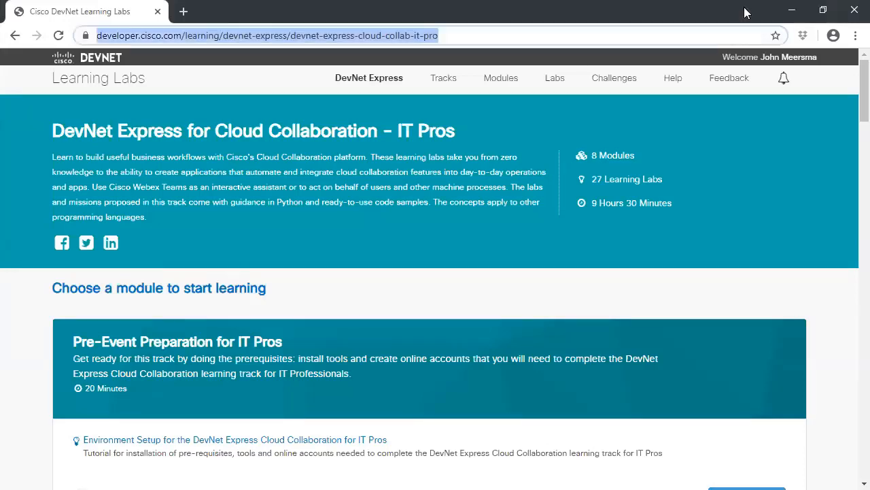